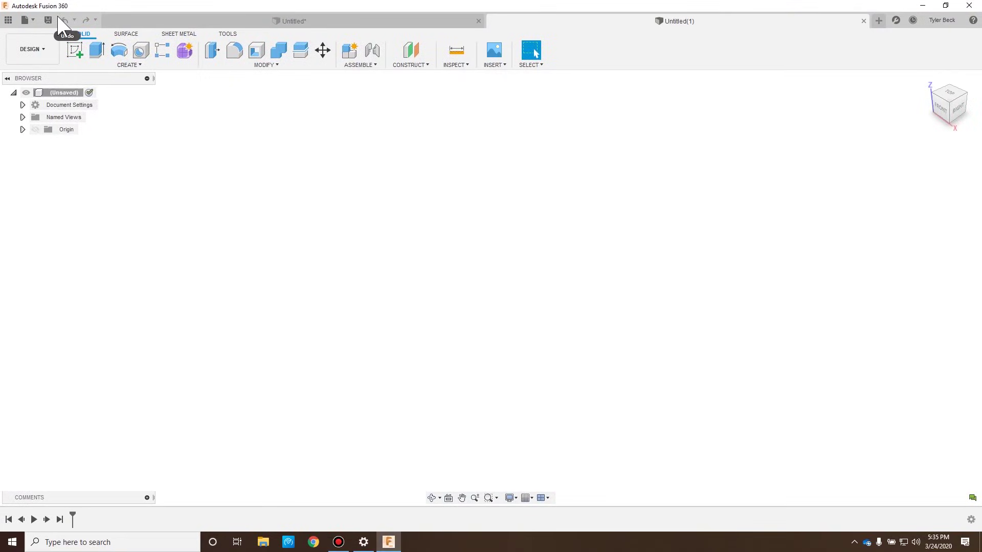
Save the new empty design under the name 'test'.
key("ctrl+s")
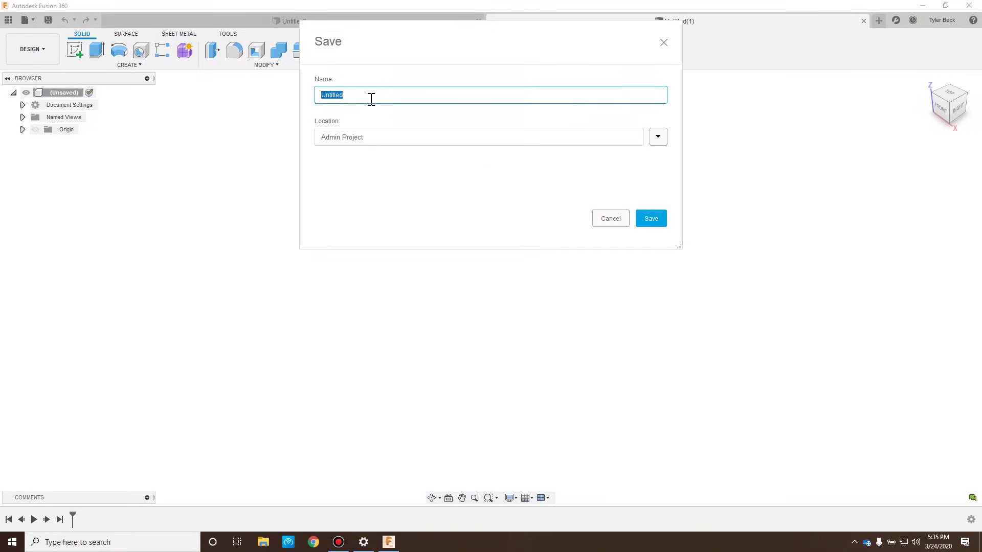
type("test")
left_click(658, 219)
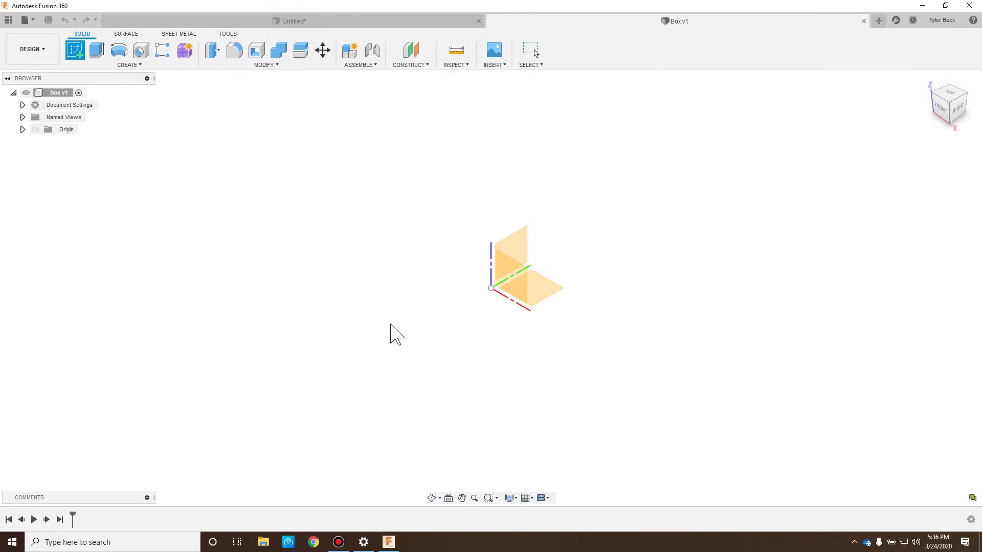
Start a sketch on the ground plane and draw a center rectangle at the origin.
left_click(544, 295)
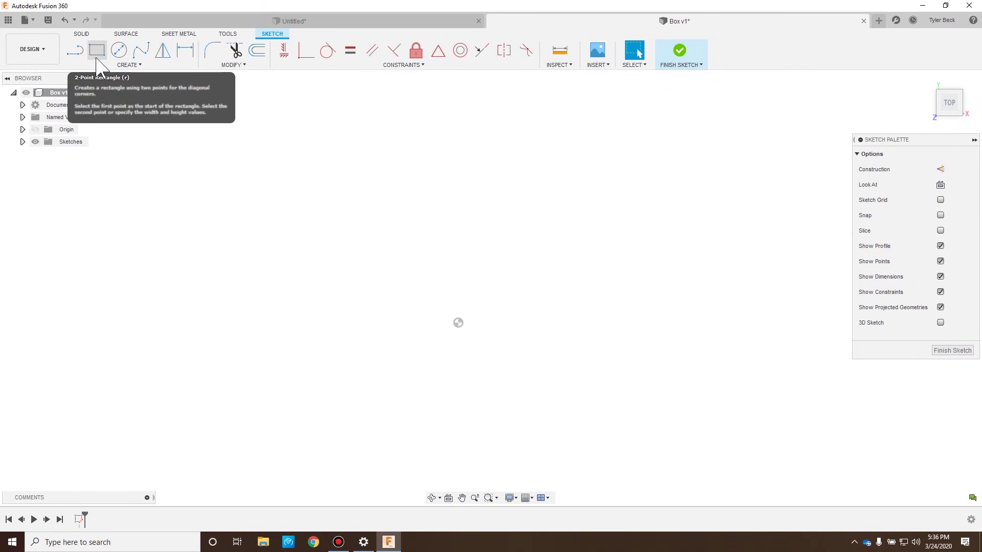
left_click(130, 65)
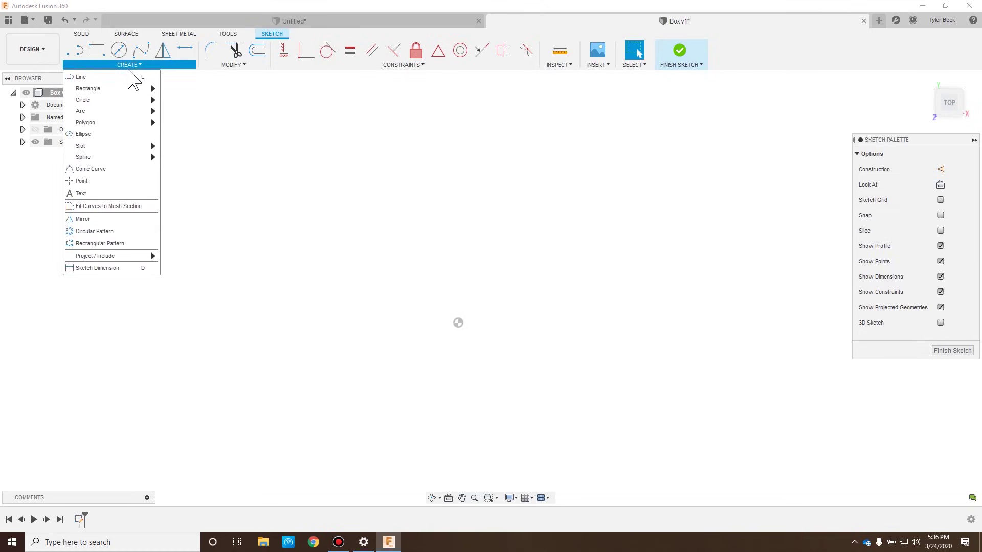
left_click(286, 179)
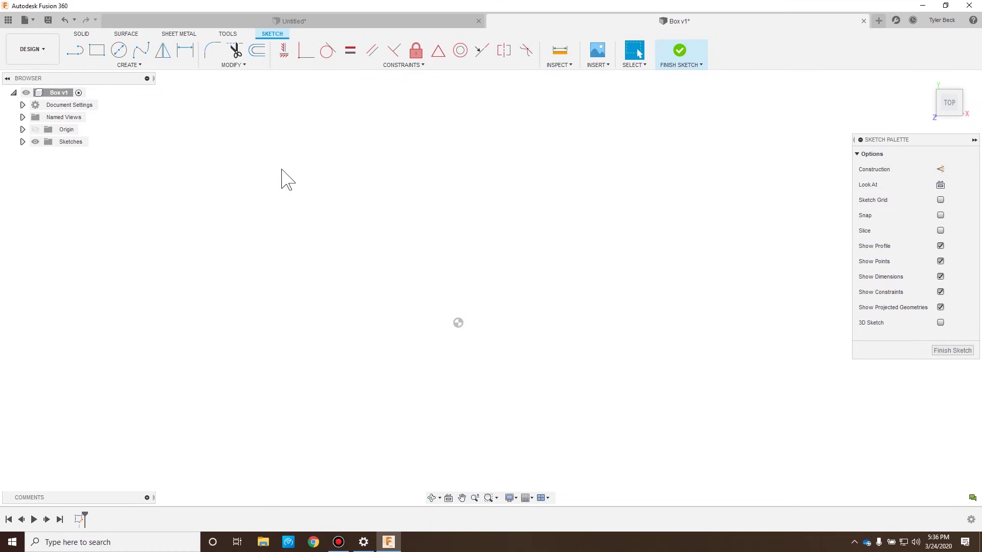
type("srec")
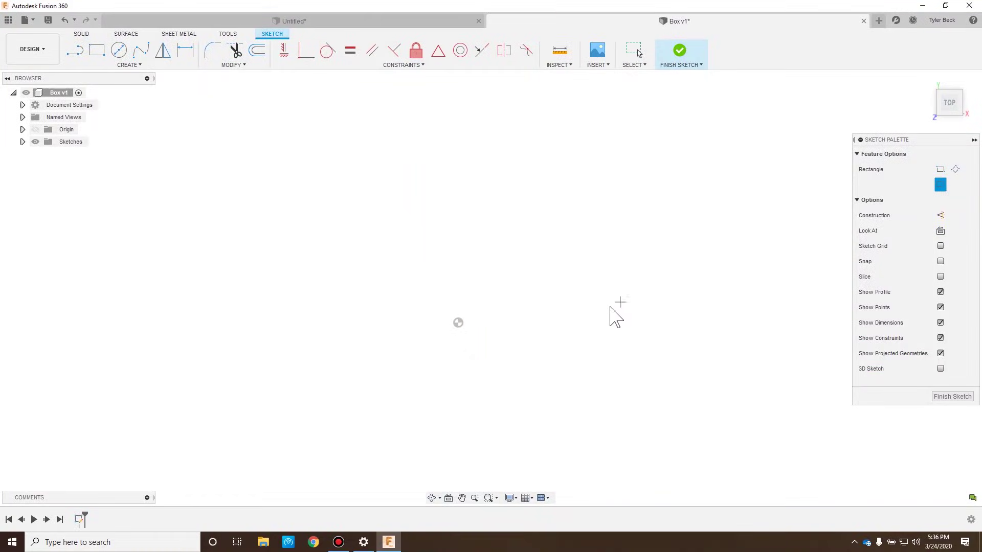
left_click(458, 323)
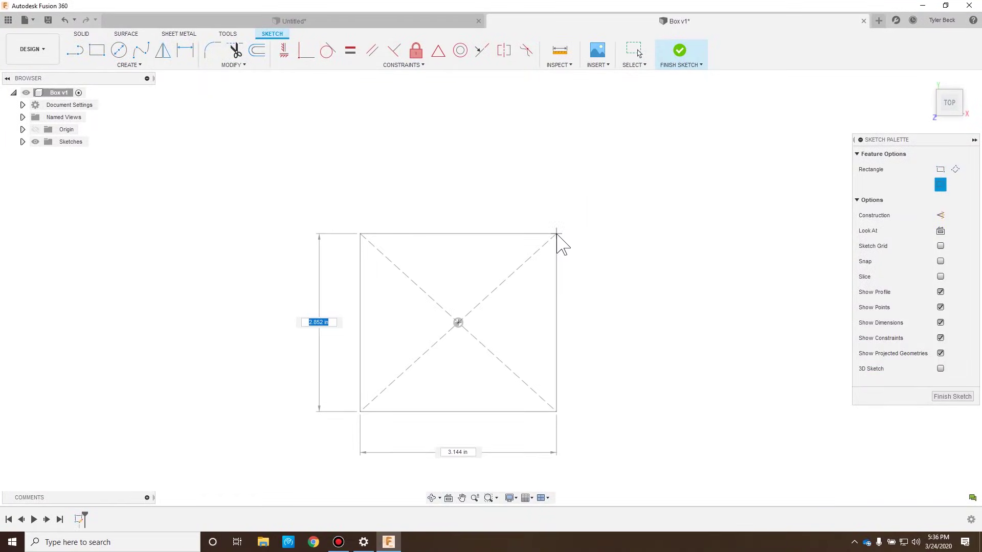
left_click(556, 234)
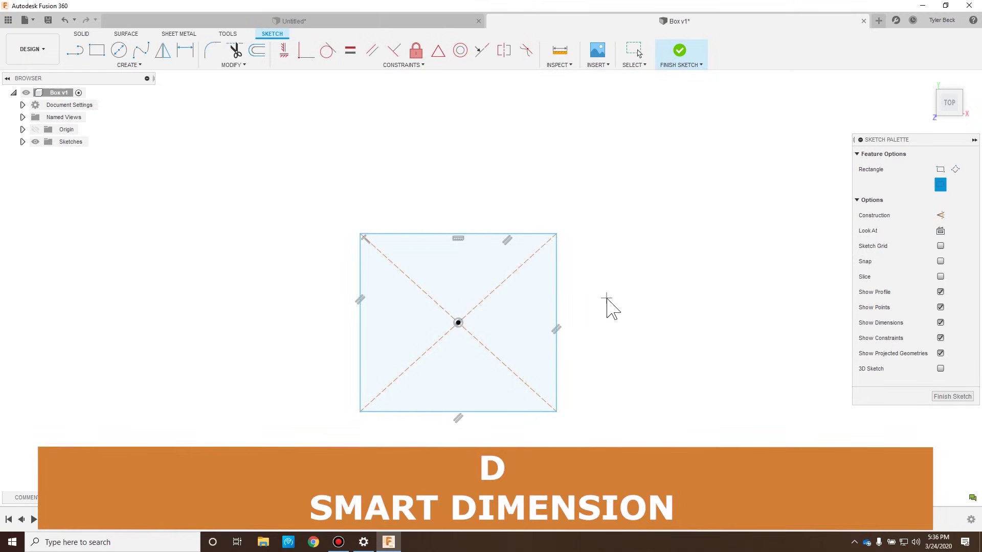
Dimension the rectangle 3 in tall and 3.5 in wide.
key("d")
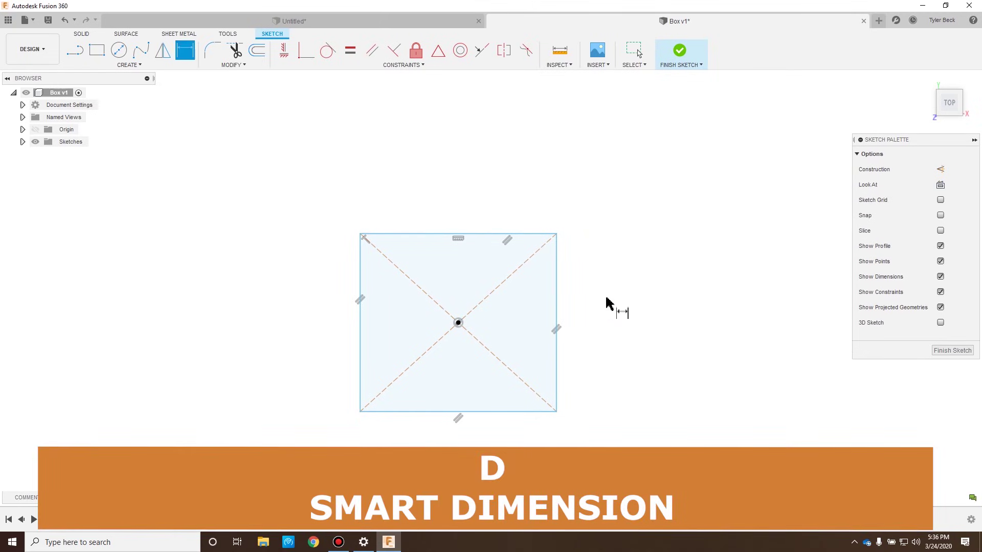
left_click(557, 292)
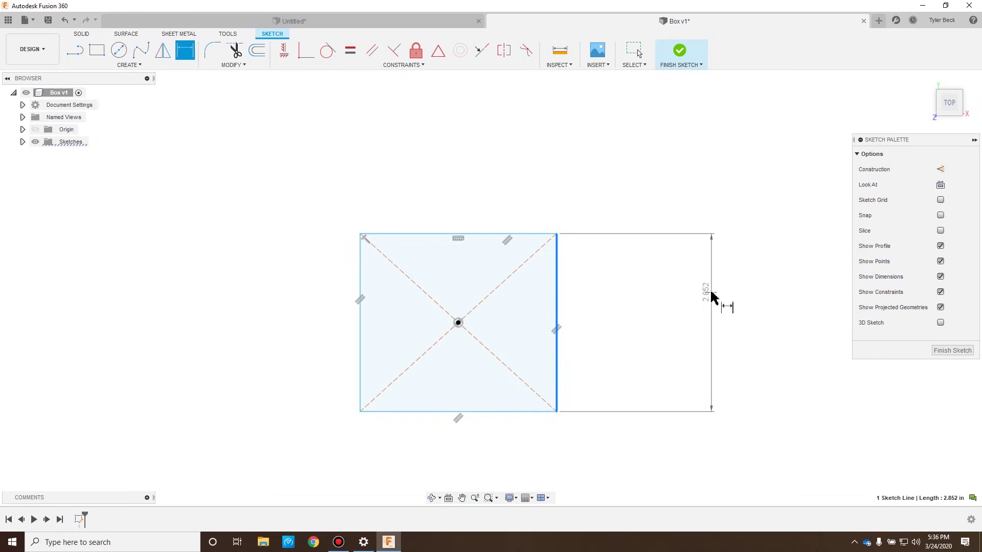
left_click(713, 297)
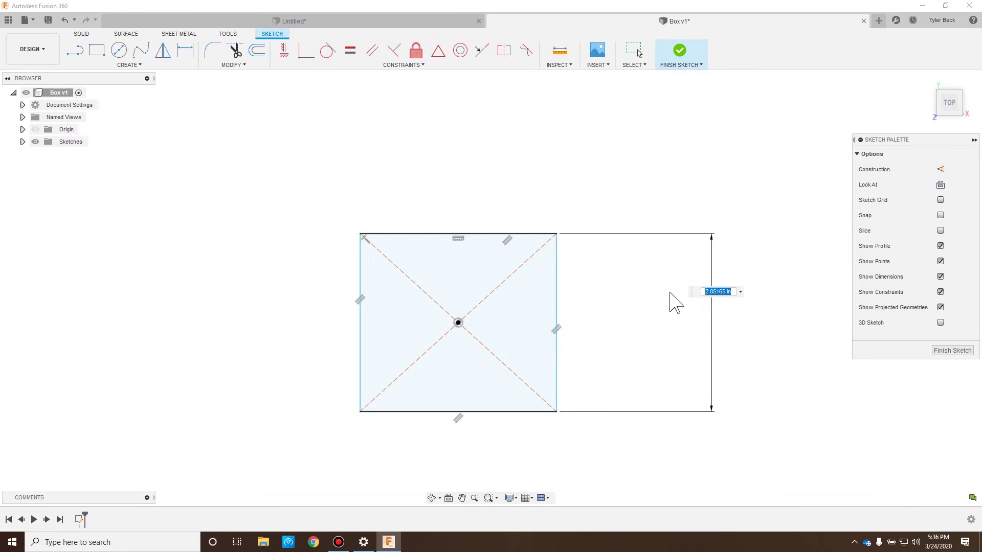
type("3")
key("Return")
left_click(460, 230)
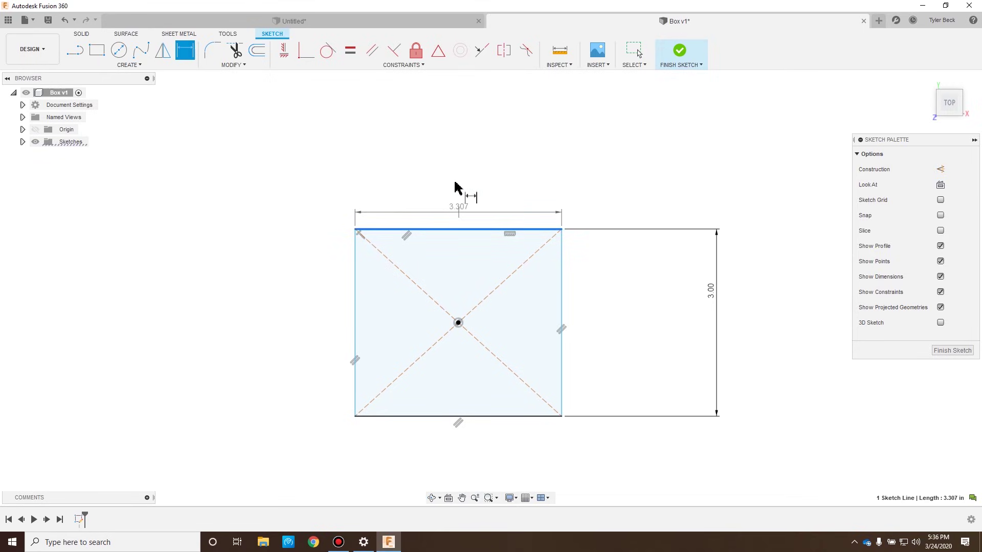
left_click(457, 182)
type("3.5")
key("Return")
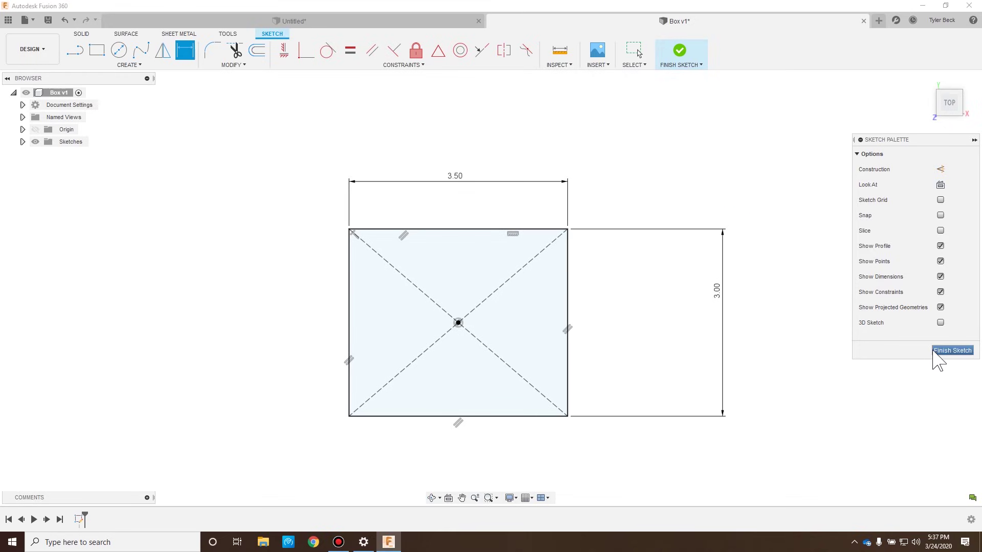
Finish the sketch and extrude the rectangle up 1.90 in into a new body.
left_click(941, 351)
key("e")
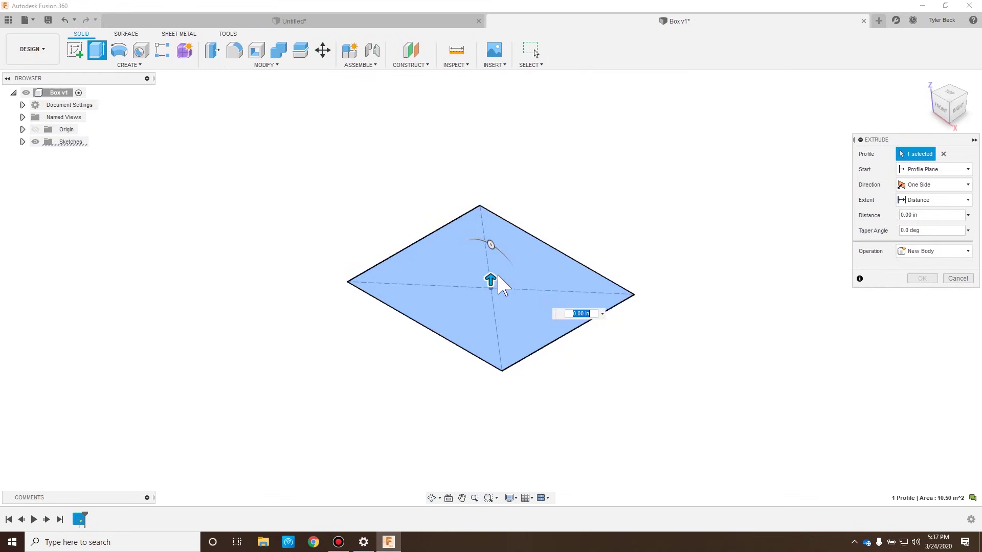
left_click_drag(499, 284, 498, 174)
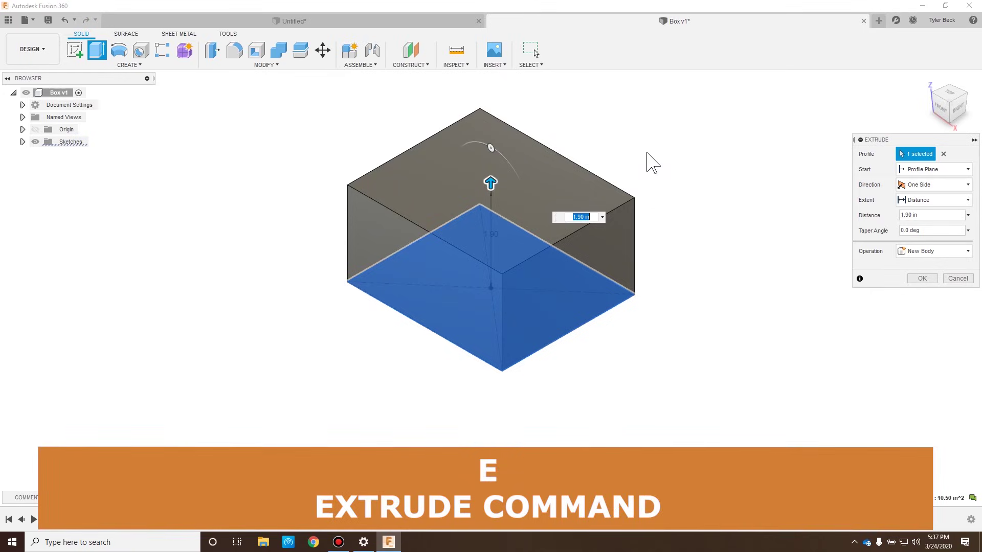
key("Return")
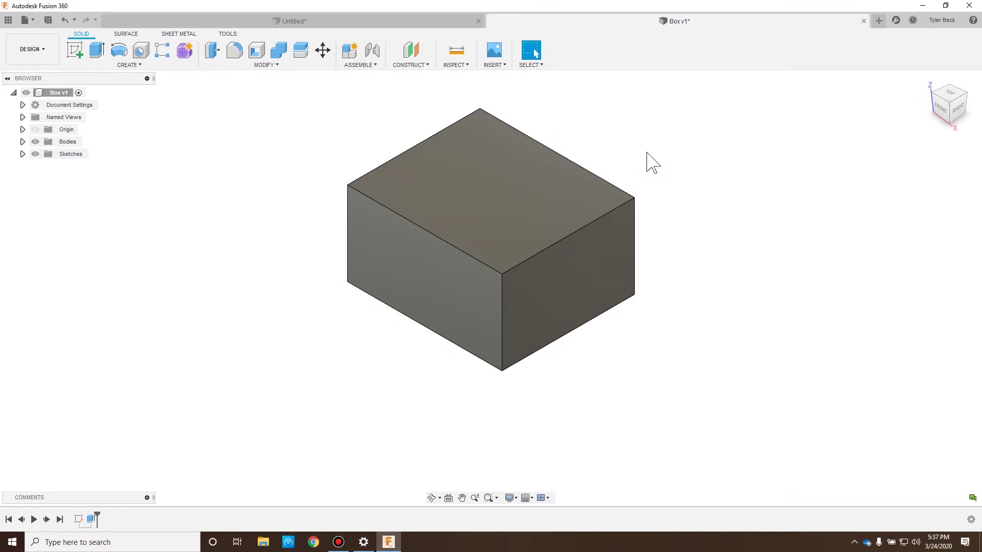
Reopen the rectangle sketch from the timeline and finish it again.
right_click(79, 519)
left_click(102, 421)
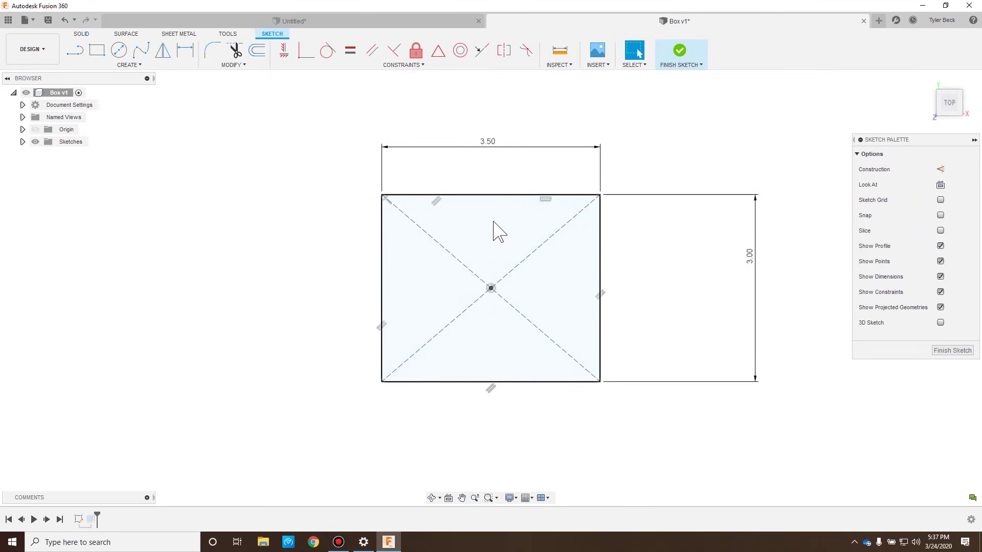
left_click(682, 49)
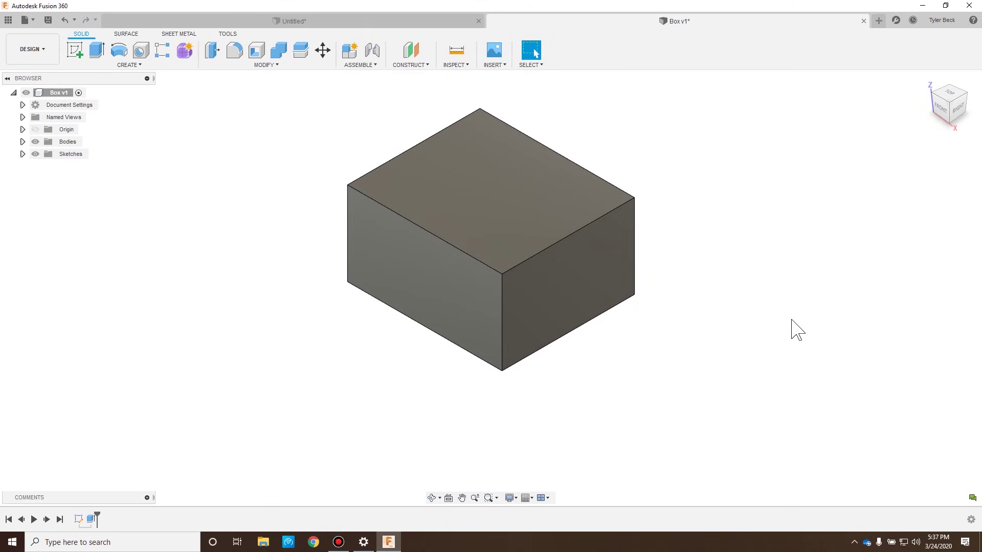
Shell Body1 with a 0.1 in inside thickness.
type("shell")
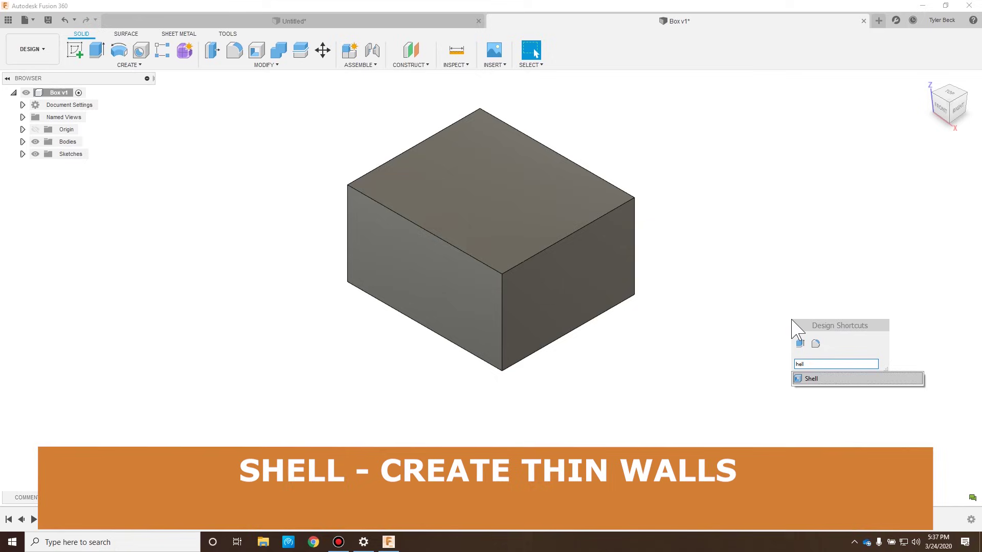
key("Escape")
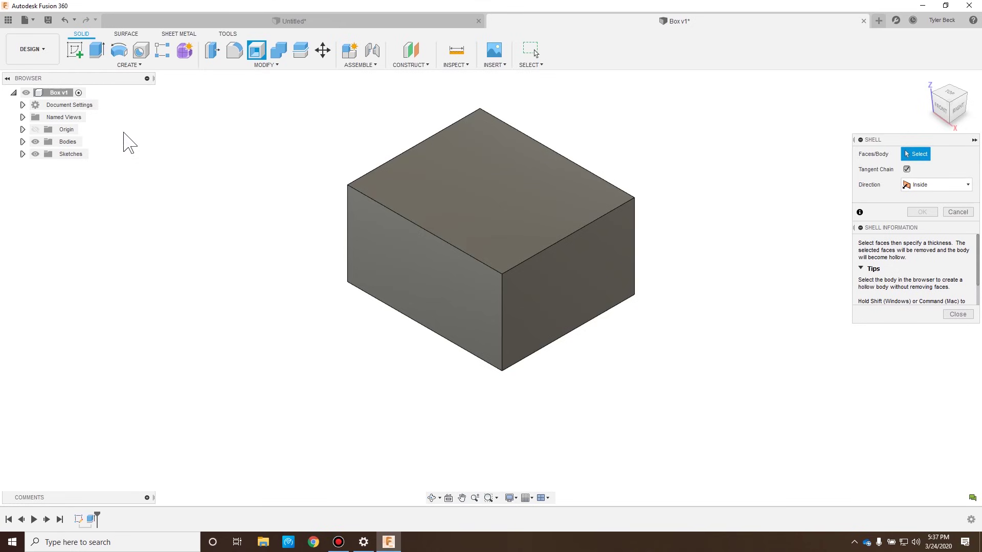
left_click(22, 142)
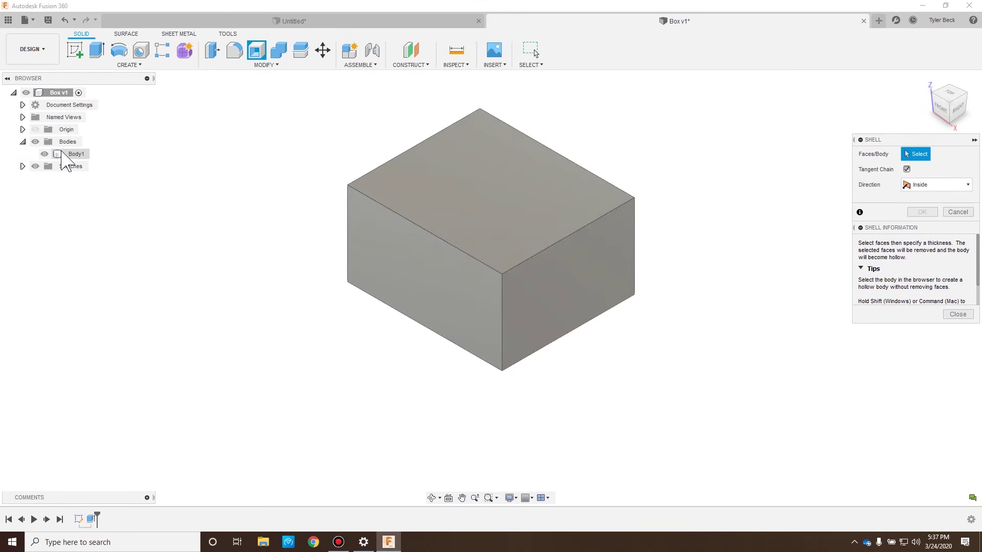
left_click(62, 154)
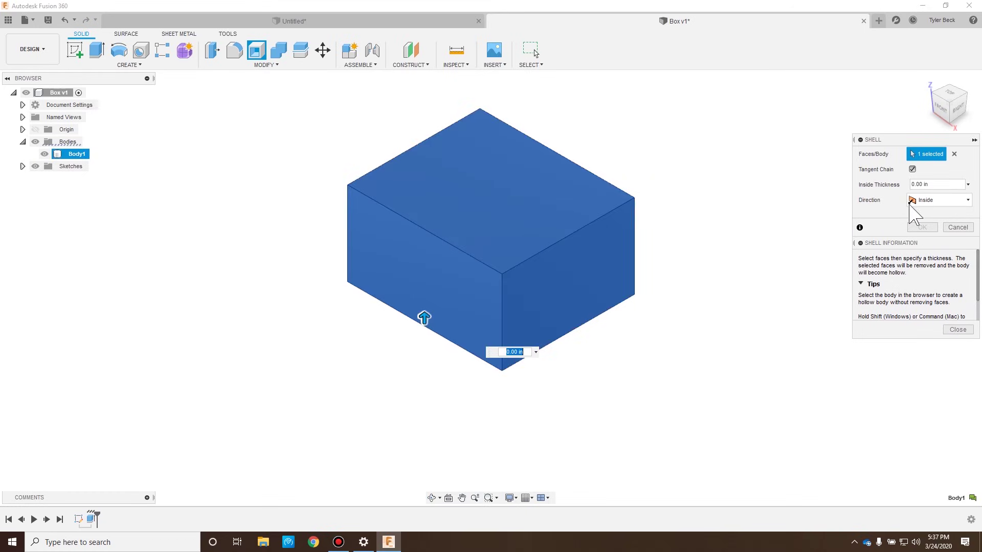
left_click(922, 184)
key("BackSpace")
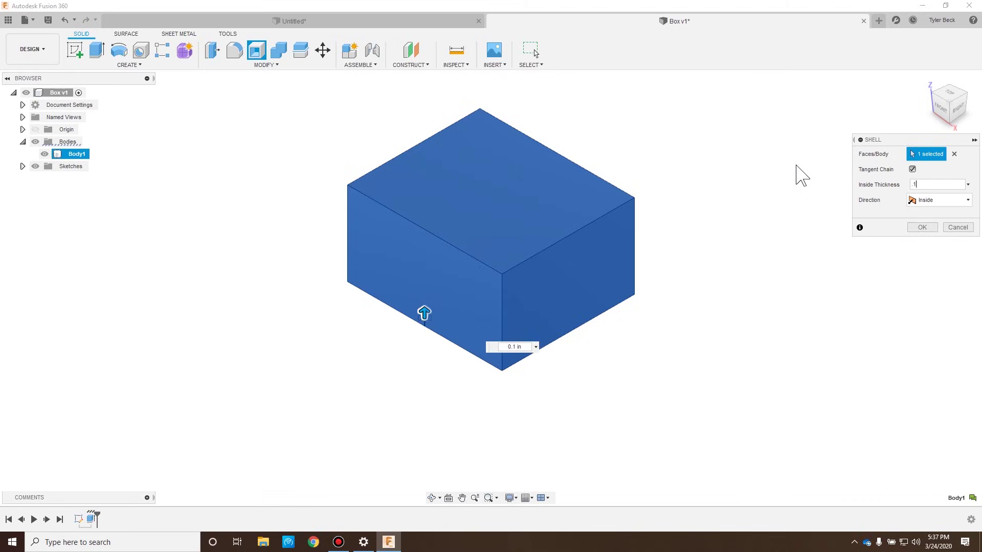
left_click(910, 229)
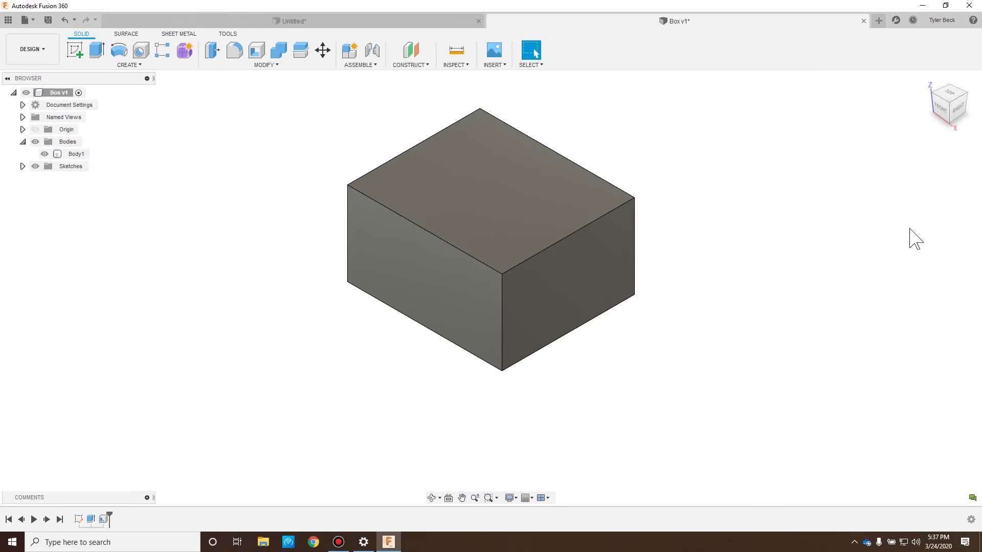
Create a section analysis on the box's front face, cut 1.30 in deep.
type("ssection")
key("Return")
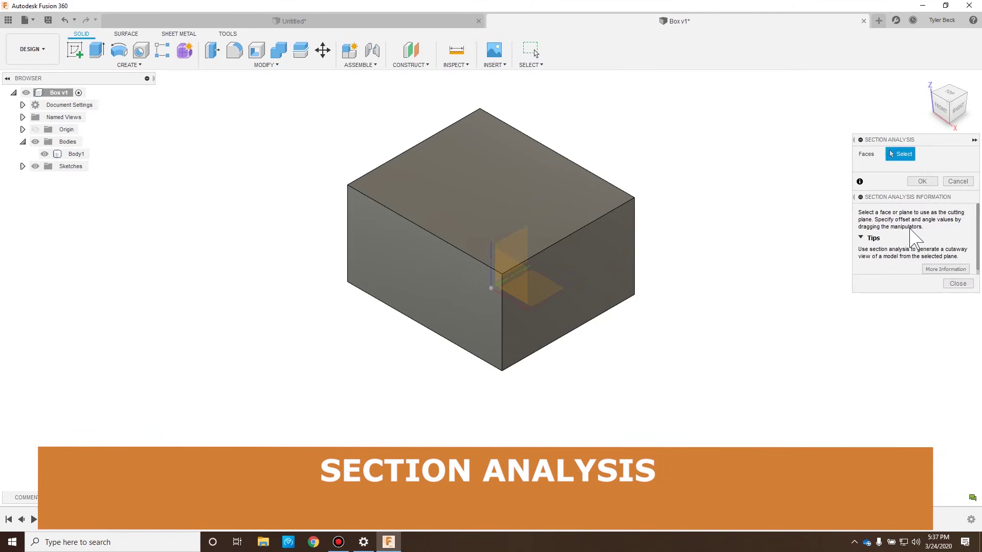
left_click(453, 307)
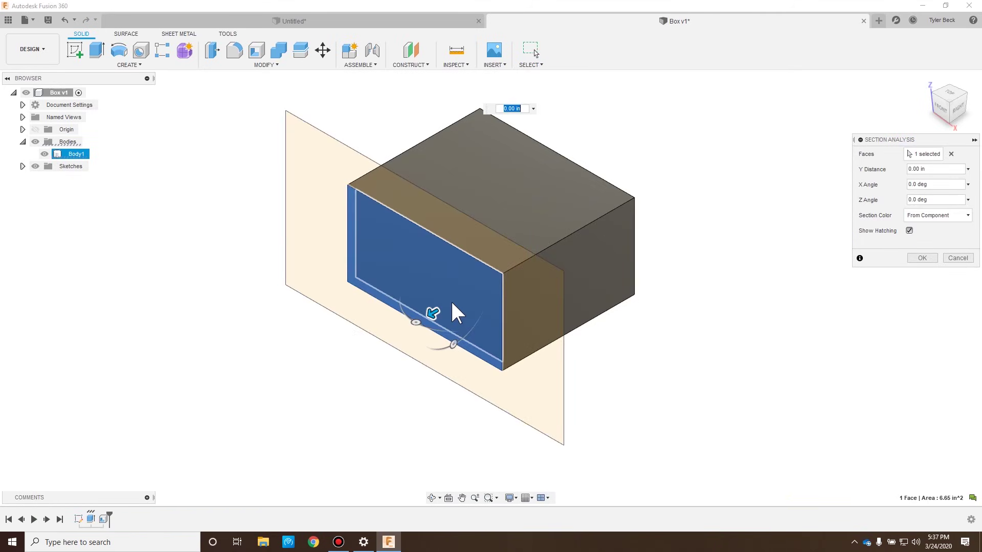
mouse_move(435, 313)
left_mouse_down()
mouse_move(513, 272)
mouse_move(499, 297)
left_mouse_up()
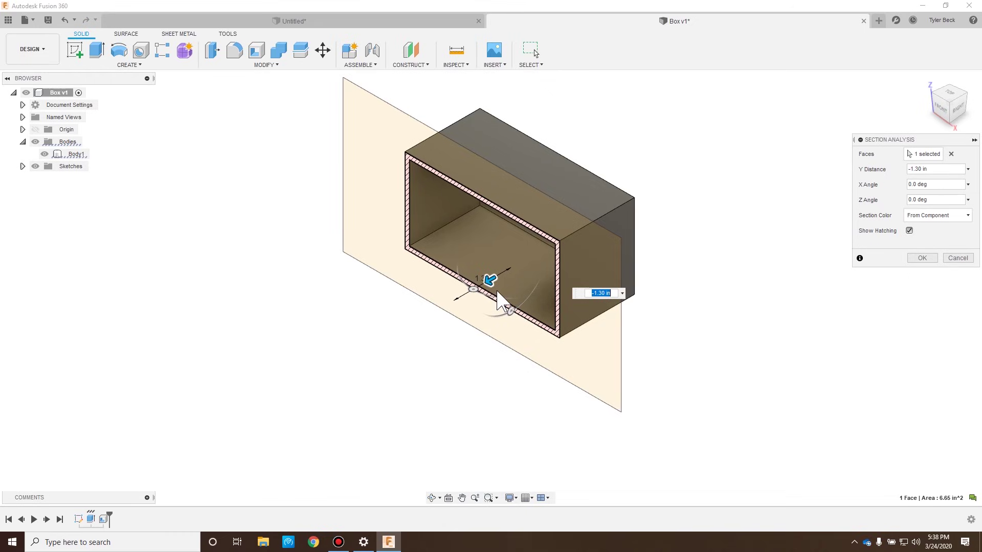
key("Return")
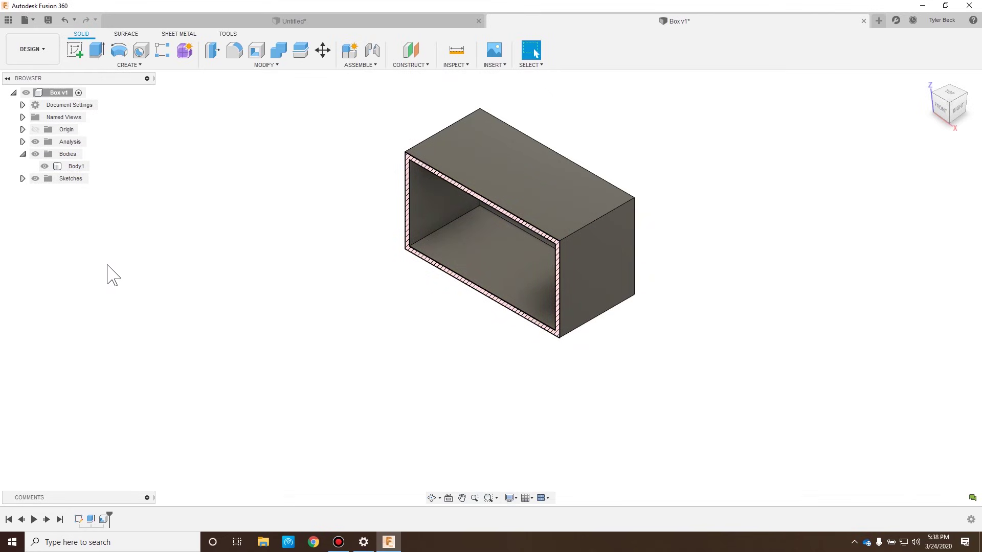
Hide Section1 in the Analysis folder so the full box shows.
left_click(22, 142)
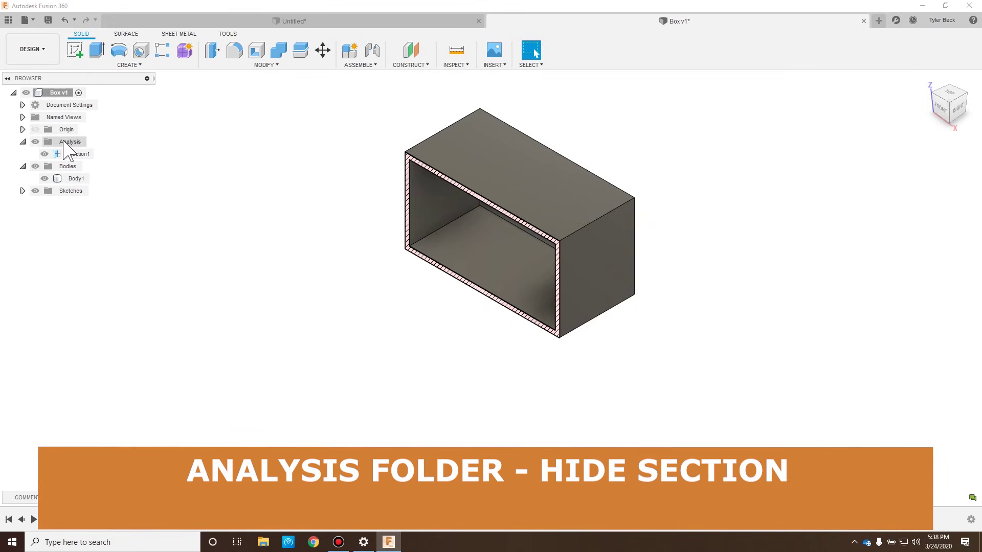
left_click(54, 154)
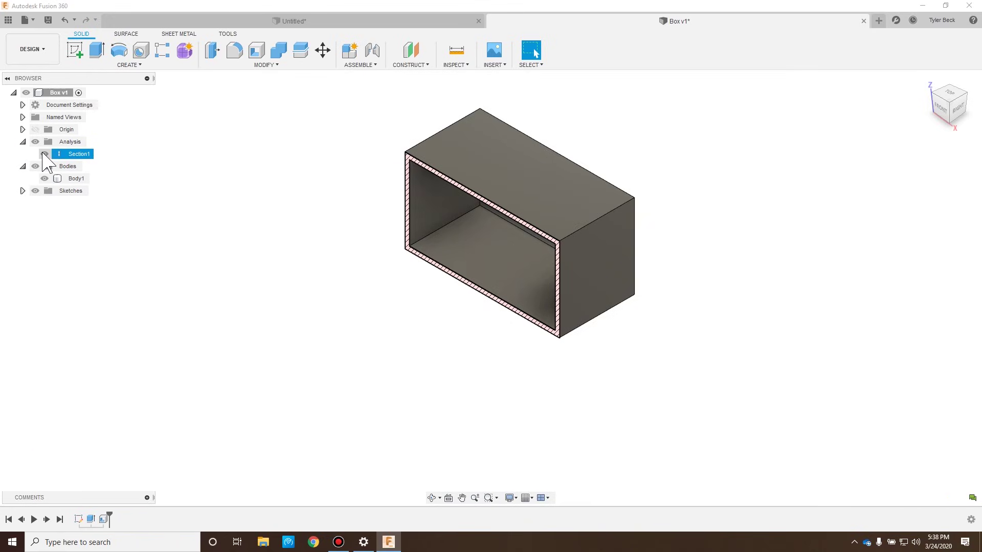
left_click(45, 154)
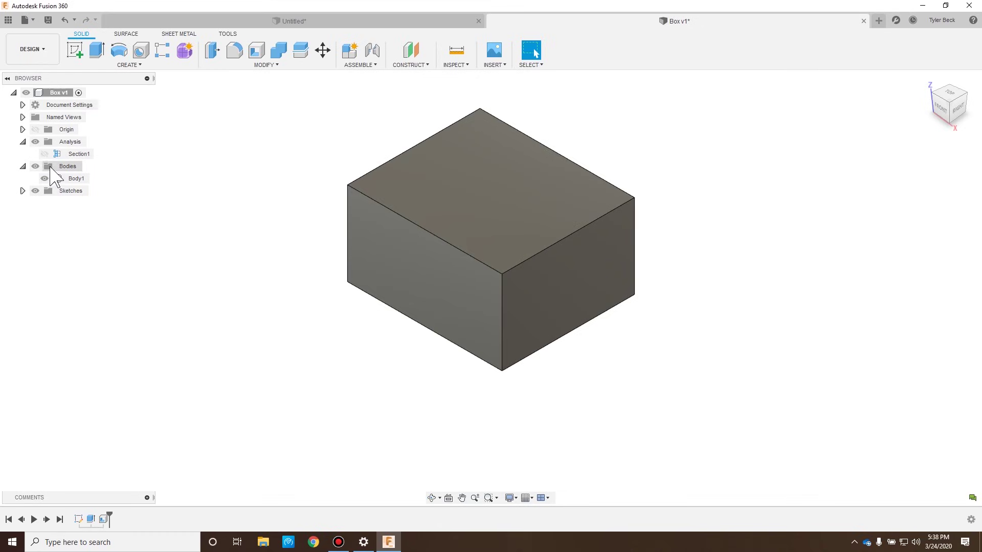
left_click(42, 154)
left_click(44, 154)
left_click(45, 154)
Reopen the Shell feature for editing from the timeline.
right_click(91, 520)
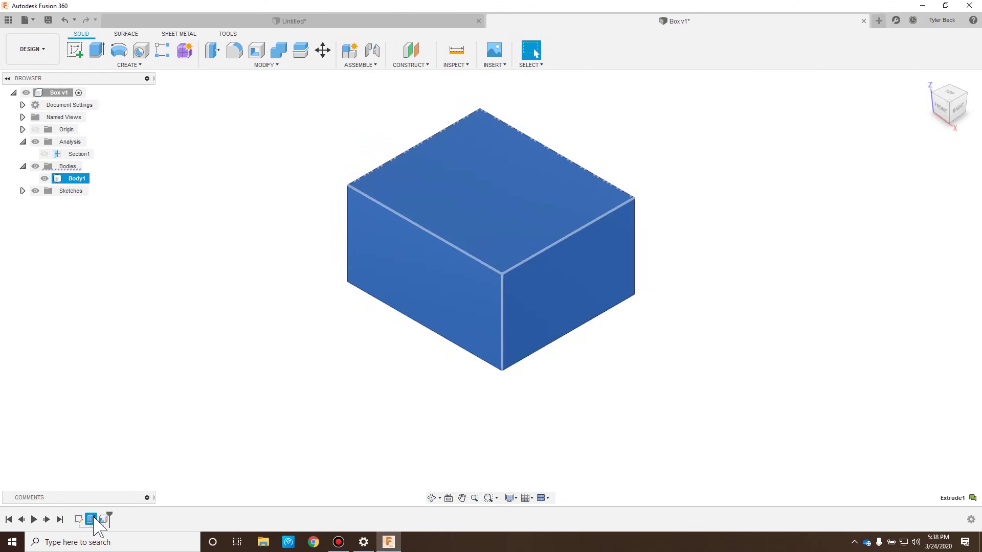
left_click(181, 364)
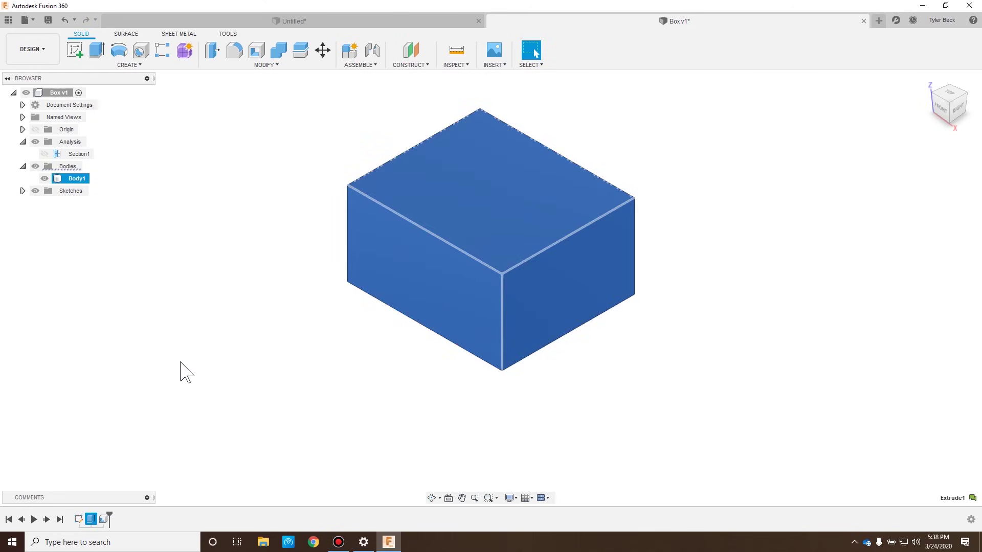
right_click(103, 520)
left_click(128, 428)
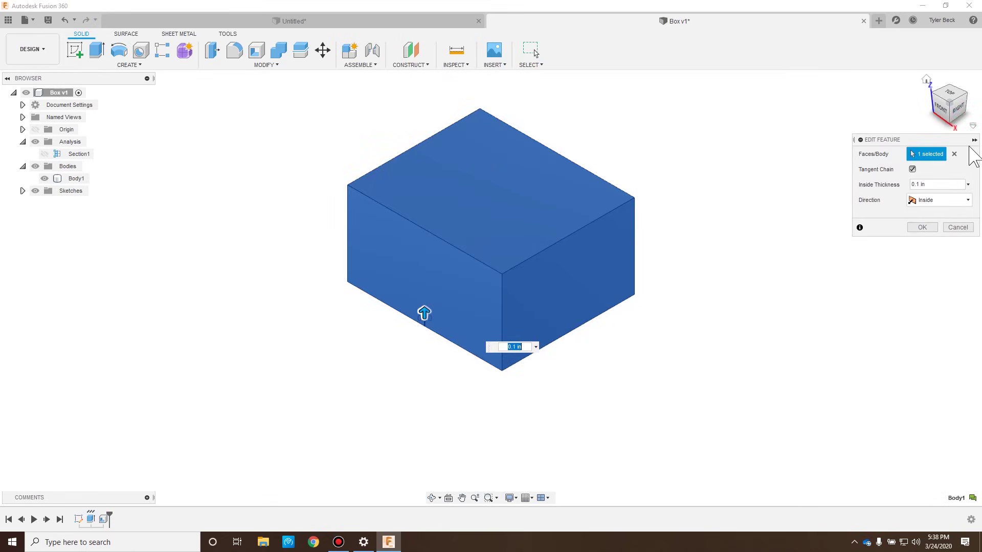
Reselect the shell's faces so only the top face is open, and apply at 0.1 in.
left_click(953, 154)
left_click(493, 173)
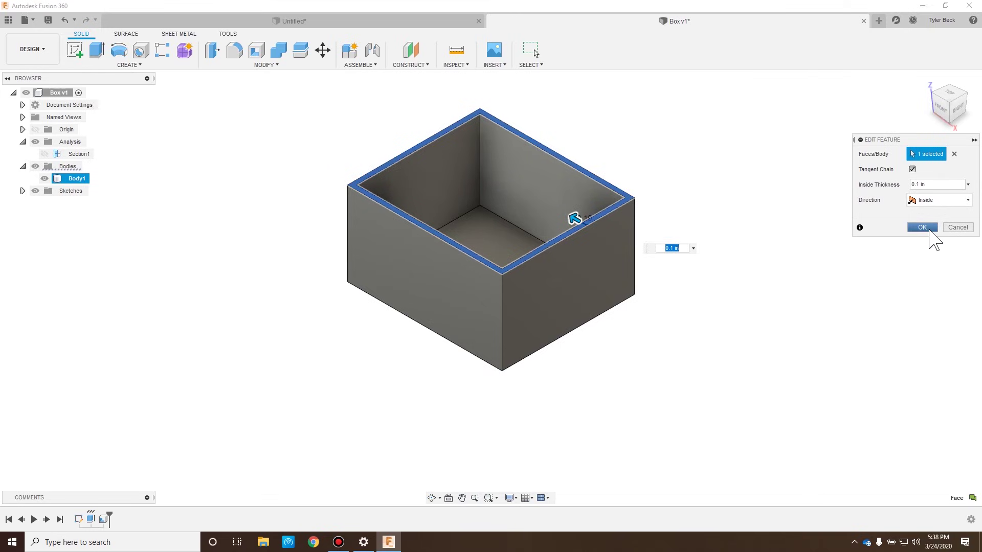
left_click(953, 154)
left_click(499, 195)
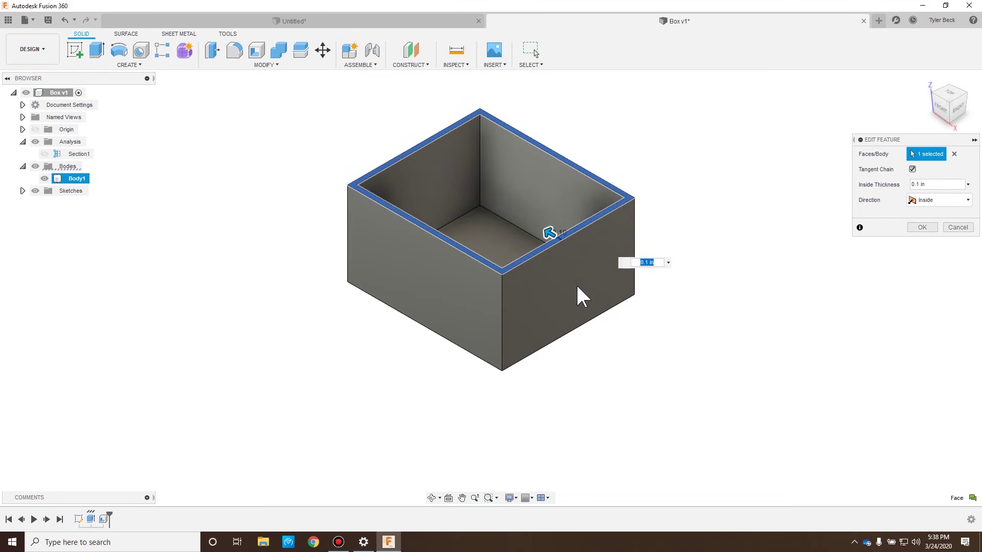
left_click(609, 271)
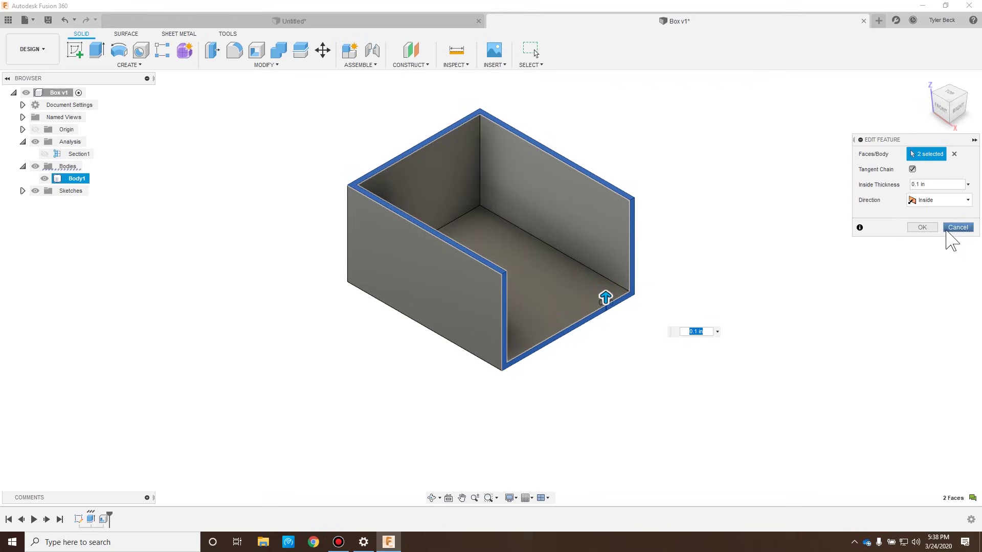
left_click(923, 226)
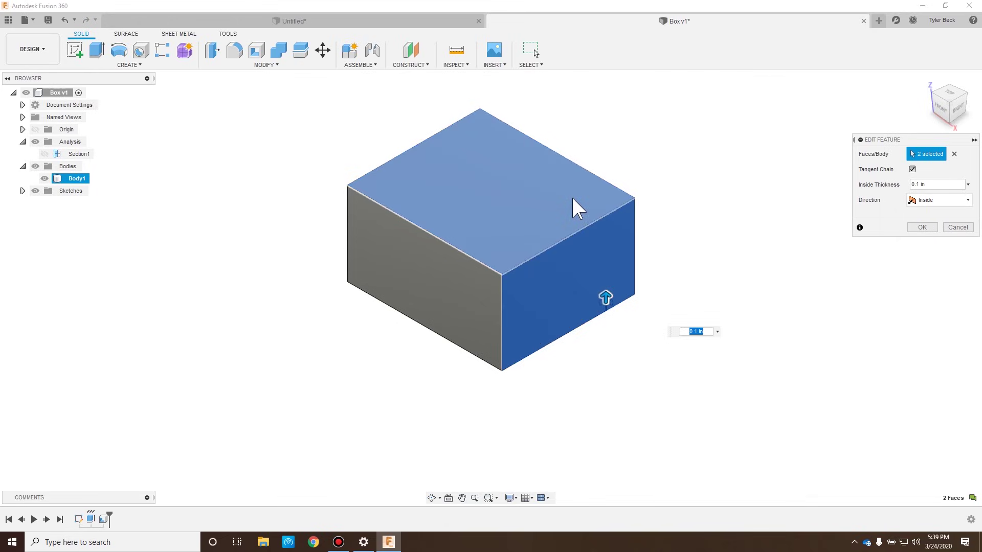
left_click(571, 198)
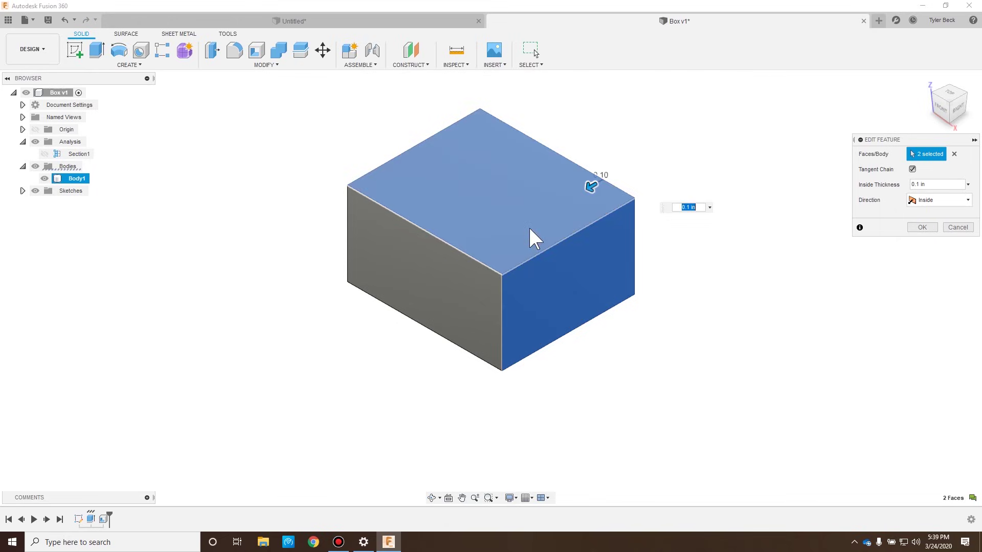
left_click(458, 288)
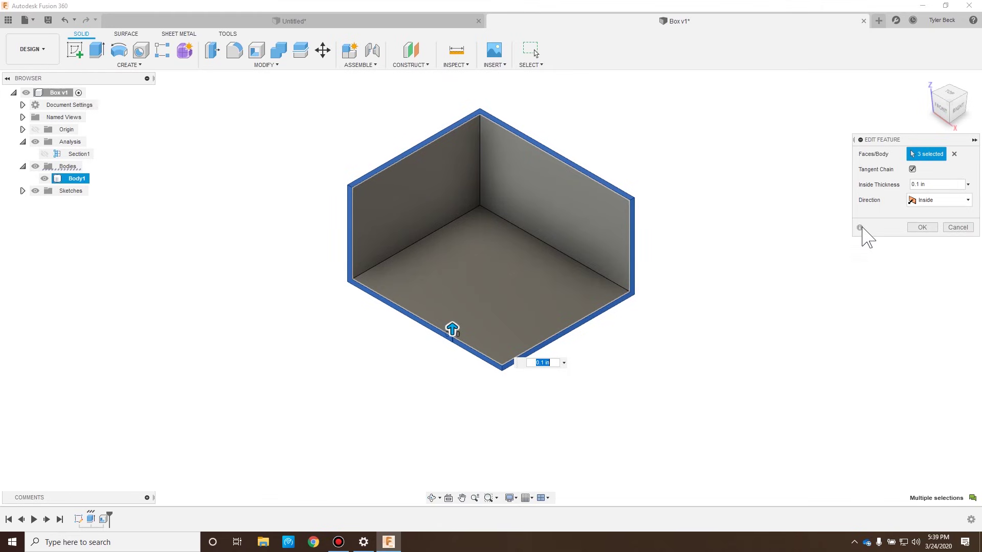
left_click(954, 153)
left_click(450, 180)
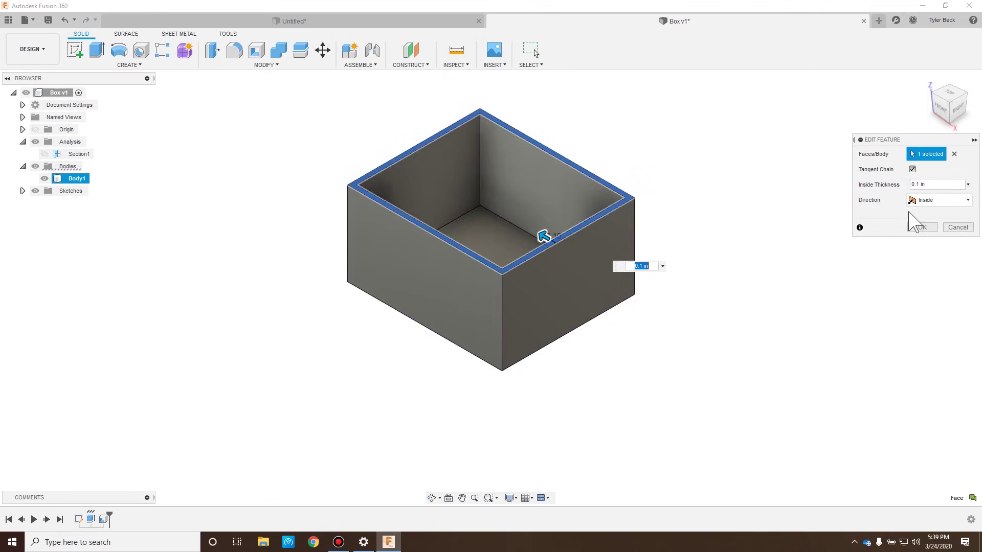
left_click(922, 227)
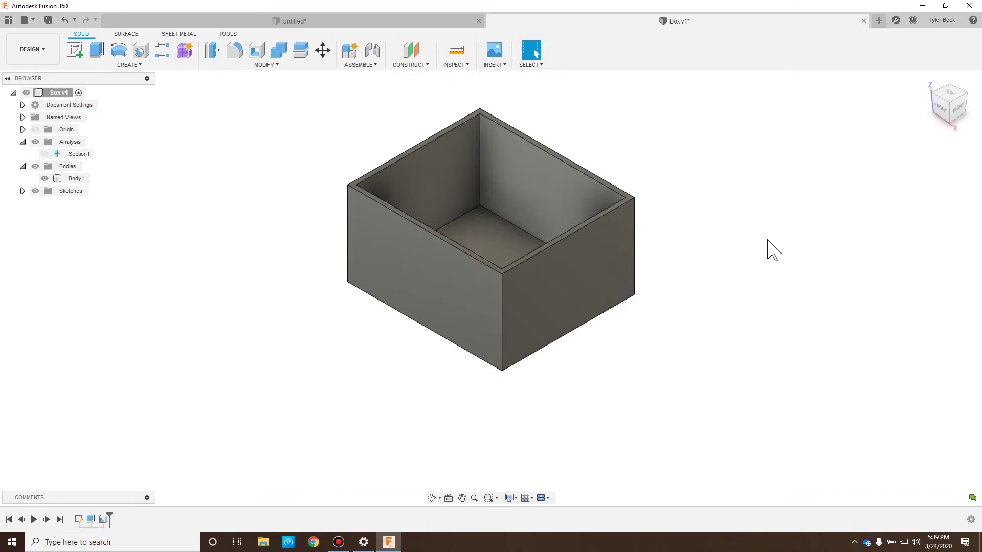
Use Press Pull (Q) to trial-offset the back-left inner wall 0.70 in.
left_click(437, 169)
left_click(357, 123)
key("q")
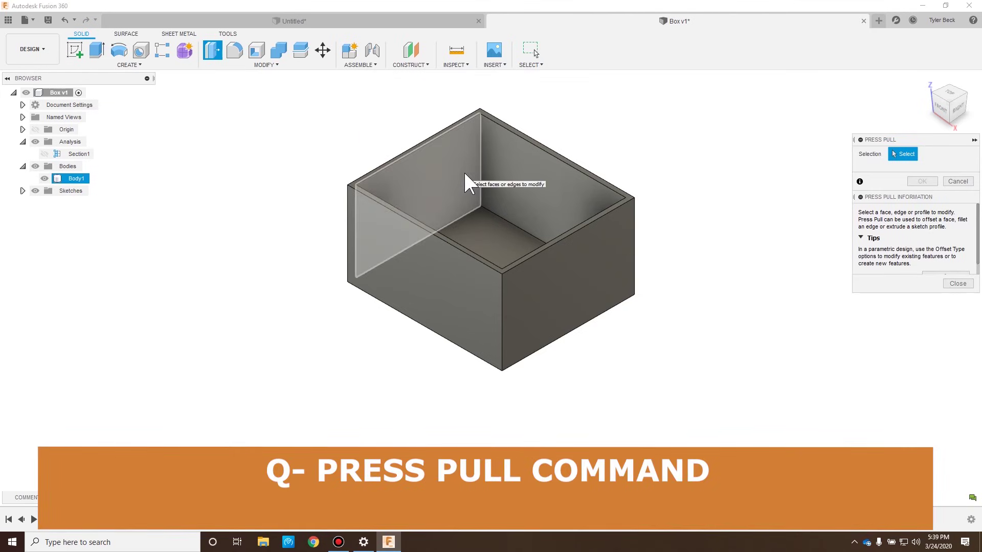
left_click(465, 171)
left_click_drag(463, 171, 505, 191)
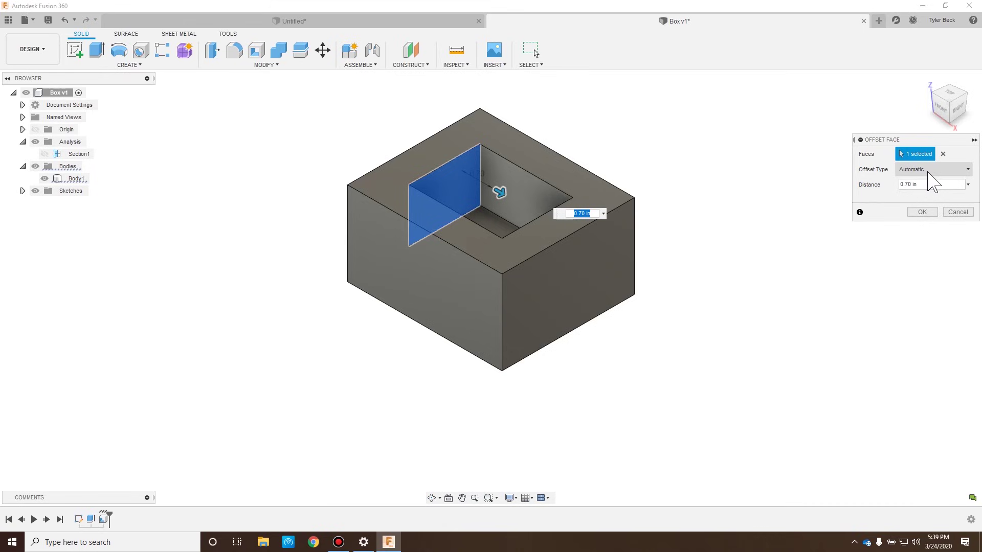
Set the offset type to New Offset and push the back-left inner wall 0.30 in.
left_click(942, 154)
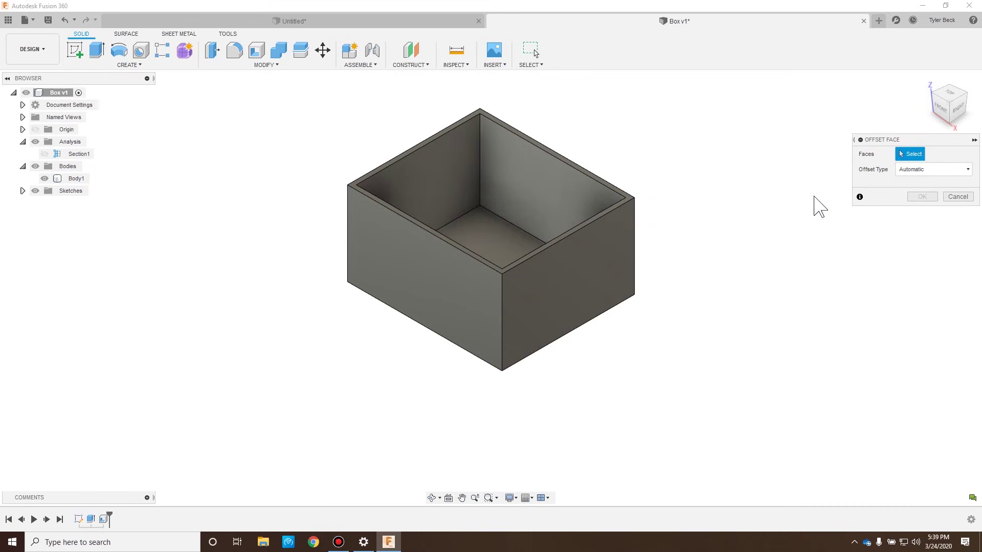
left_click(907, 172)
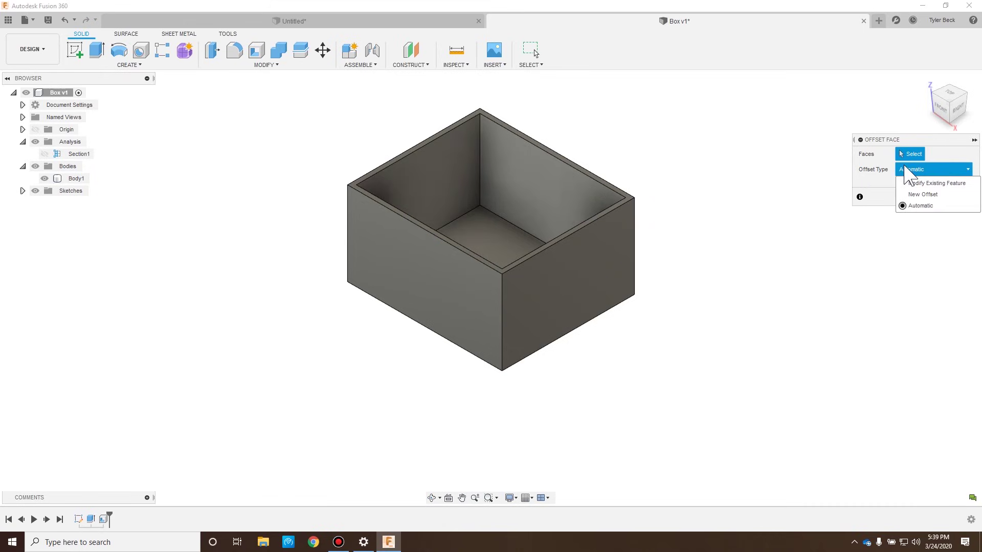
left_click(912, 194)
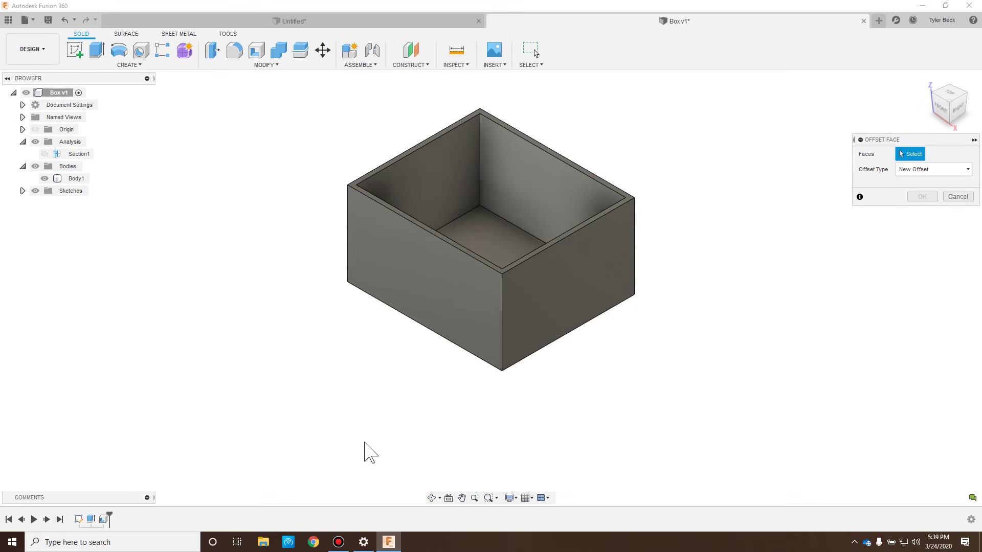
left_click(458, 179)
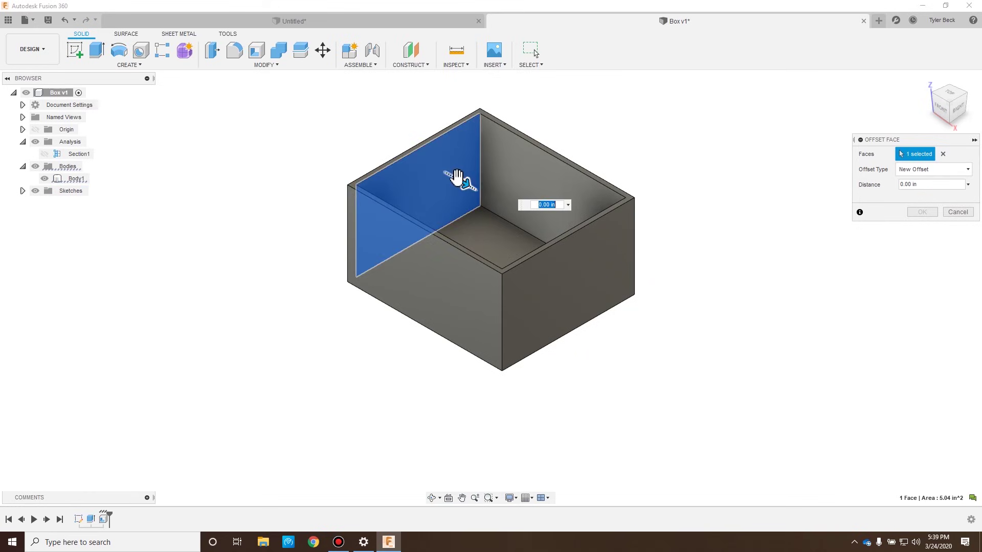
left_click_drag(458, 179, 477, 190)
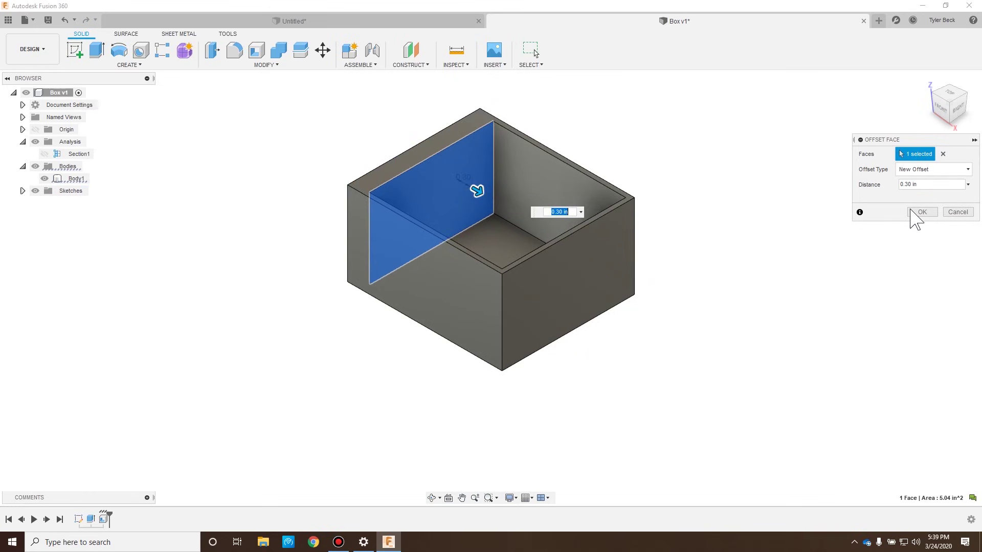
Commit the back-left offset, then repeat it on the back-right inner wall at 0.30 in.
left_click(913, 215)
right_click(760, 228)
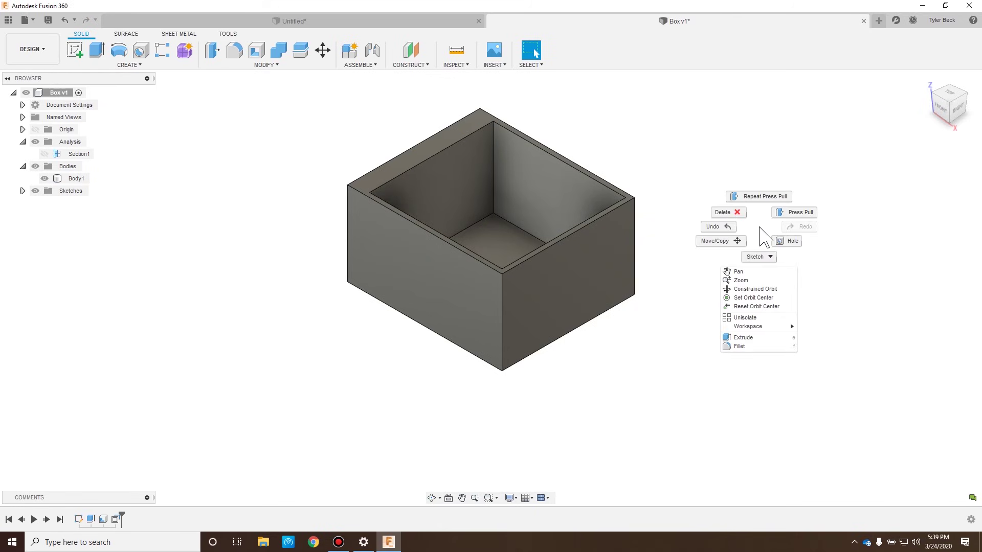
right_click_drag(764, 225, 766, 204)
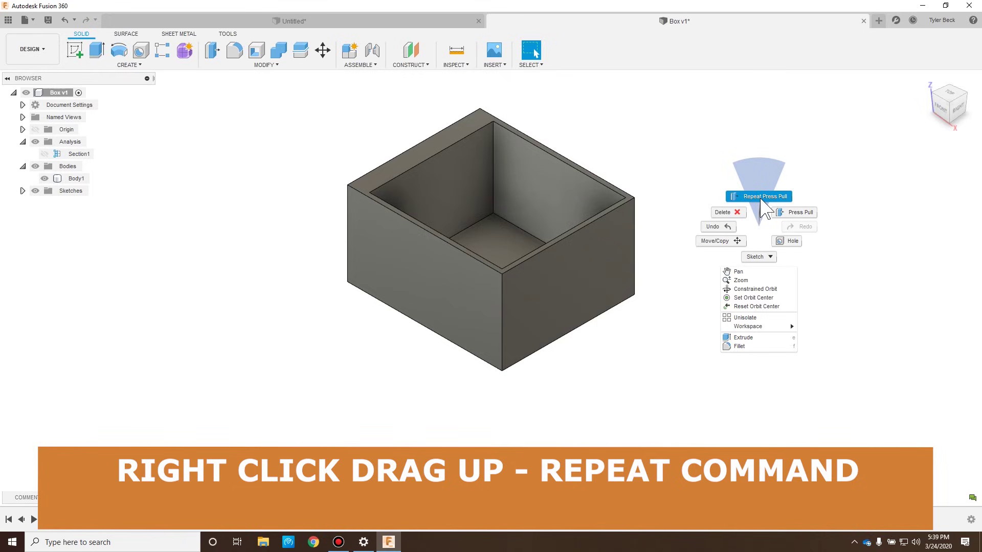
right_click_drag(766, 204, 766, 203)
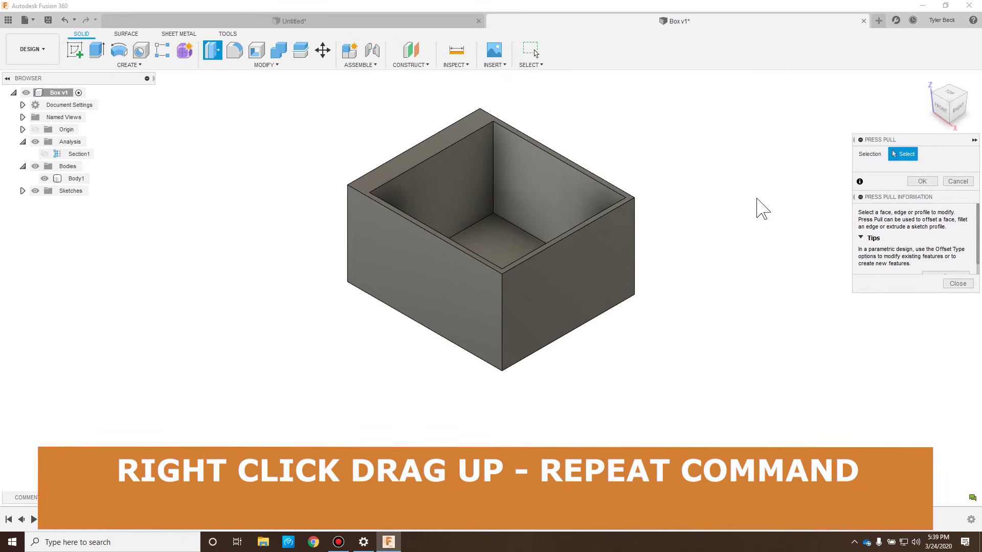
left_click(558, 179)
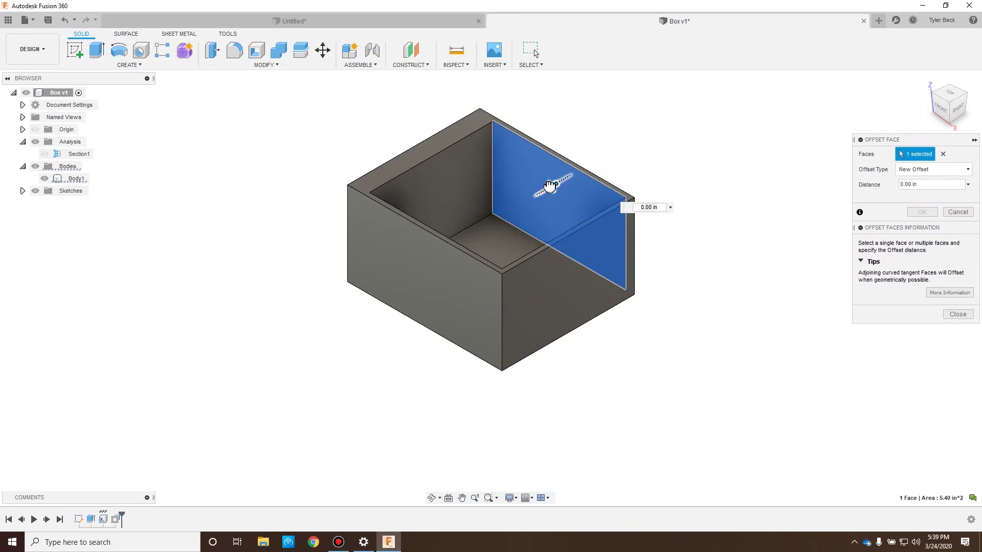
left_click_drag(557, 188, 527, 198)
left_click(919, 211)
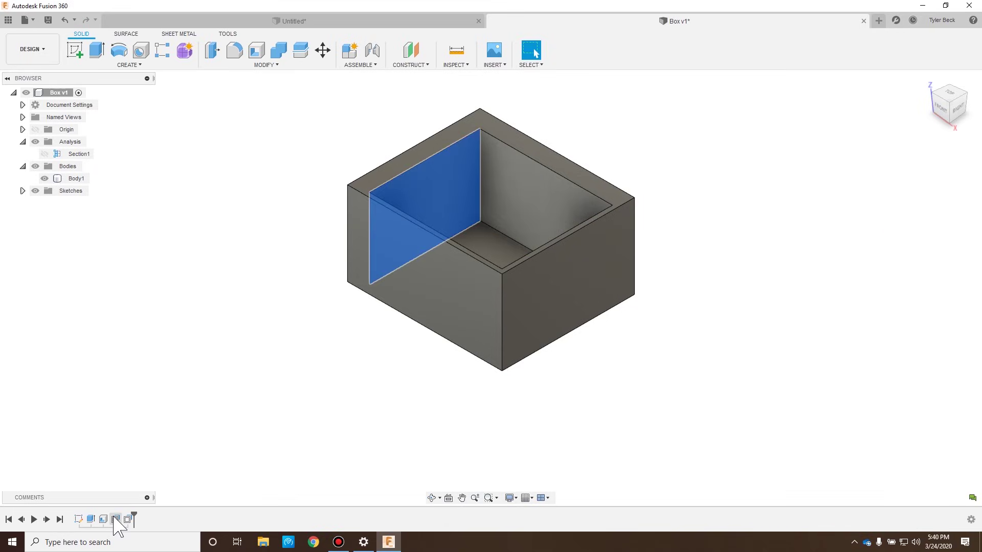
Edit the newest offset feature and change its distance to 0.28 in.
left_click(128, 520)
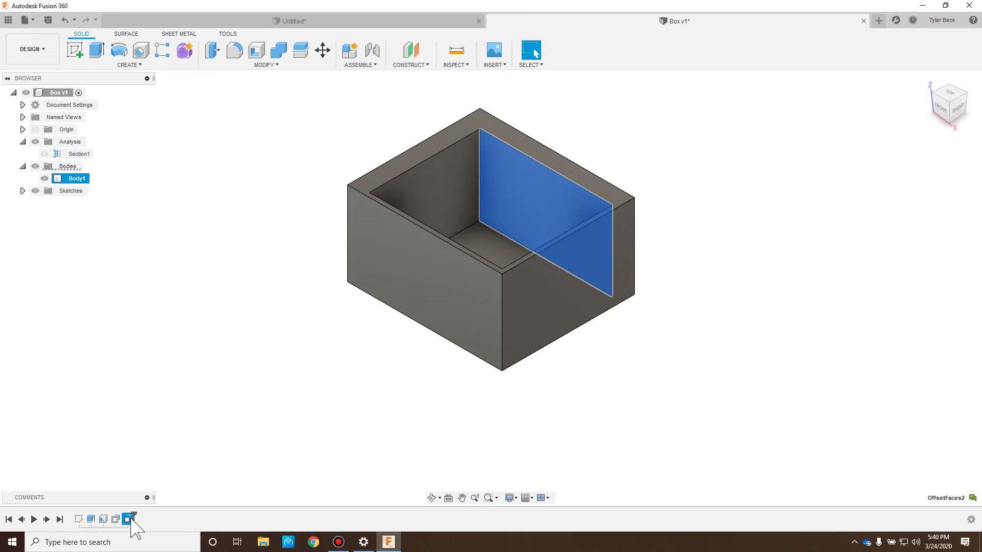
right_click(131, 521)
left_click(163, 427)
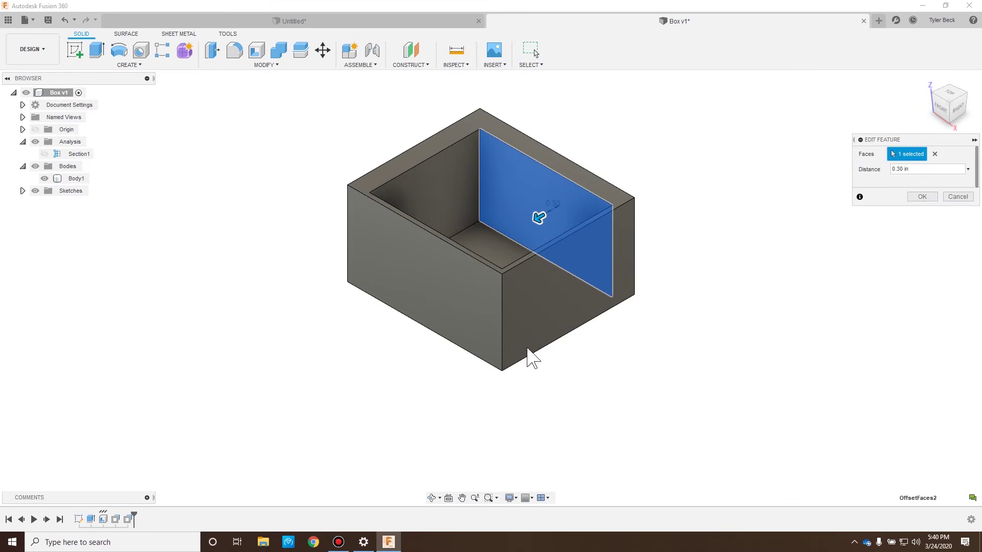
triple_click(939, 166)
key("BackSpace")
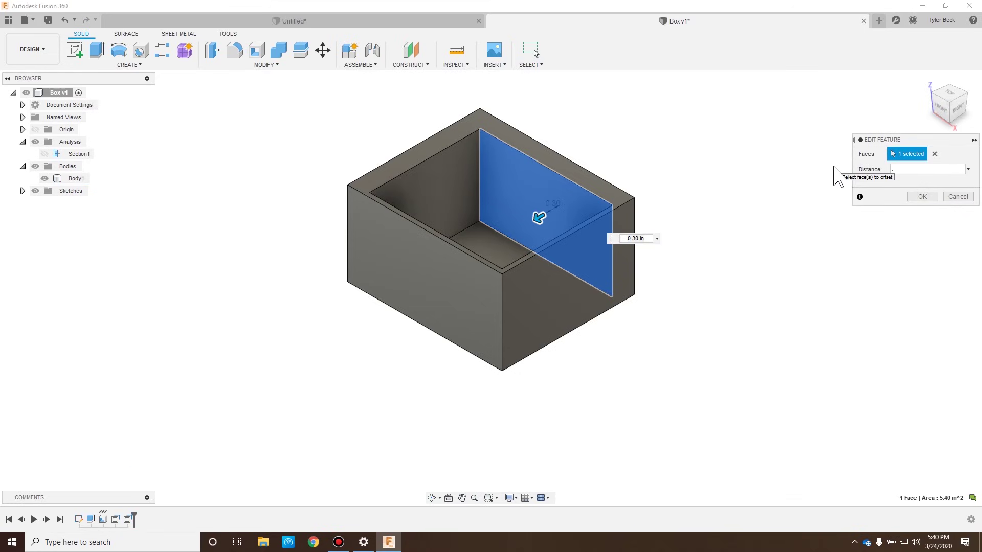
type(".28")
left_click(922, 198)
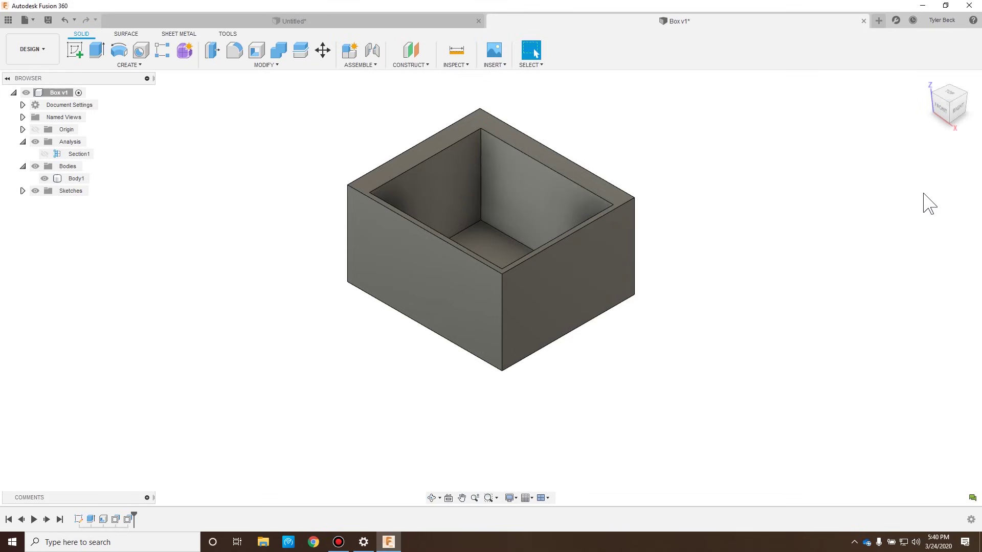
Measure from the inner right wall face to the outer right face, reading 0.38 in.
scroll(548, 191, "up", 4)
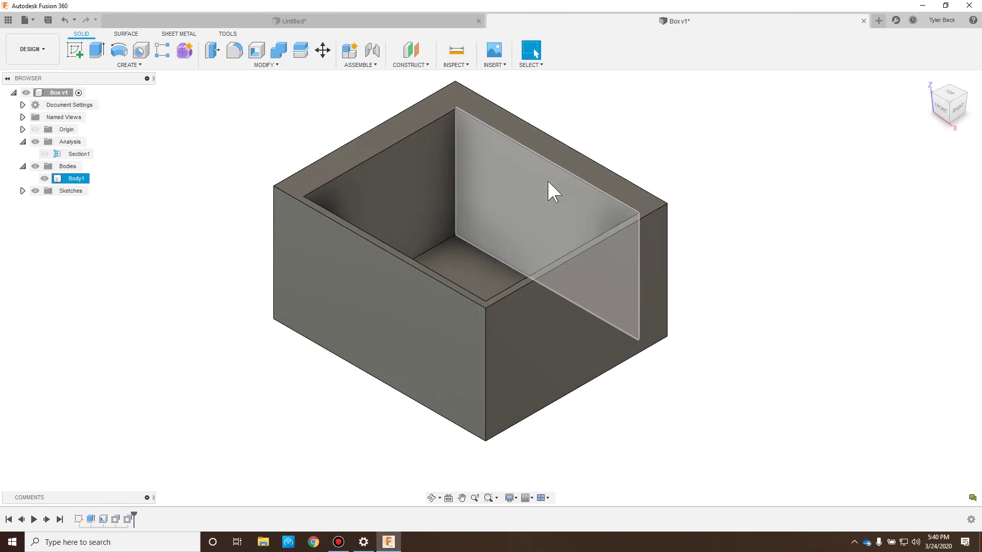
scroll(629, 131, "down", 2)
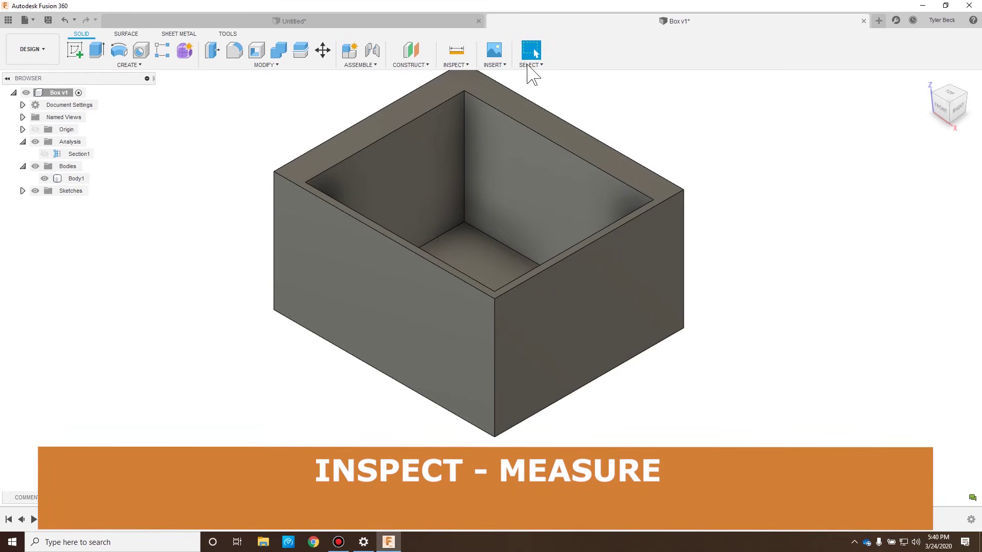
left_click(453, 53)
left_click(508, 138)
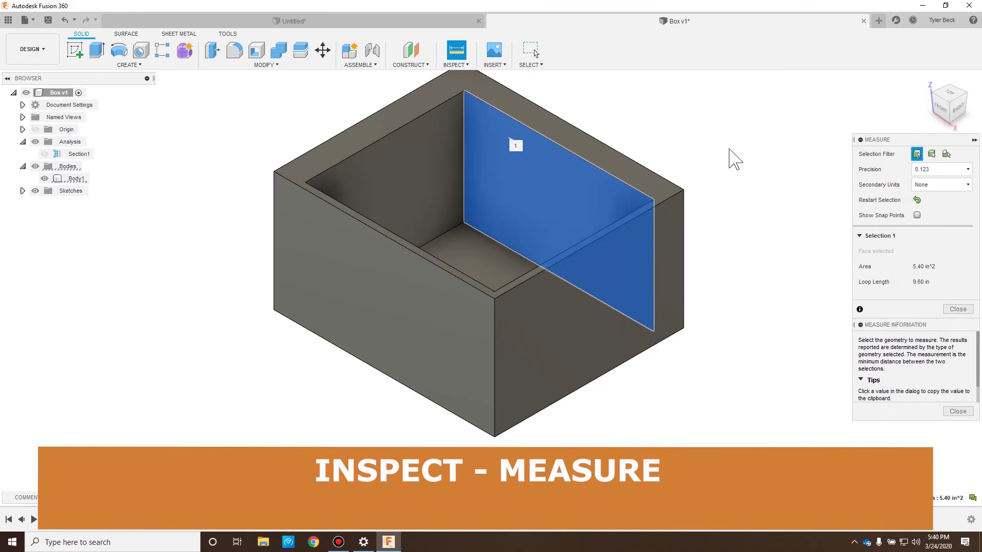
middle_click_drag(735, 160, 686, 169, "shift")
left_click(631, 222)
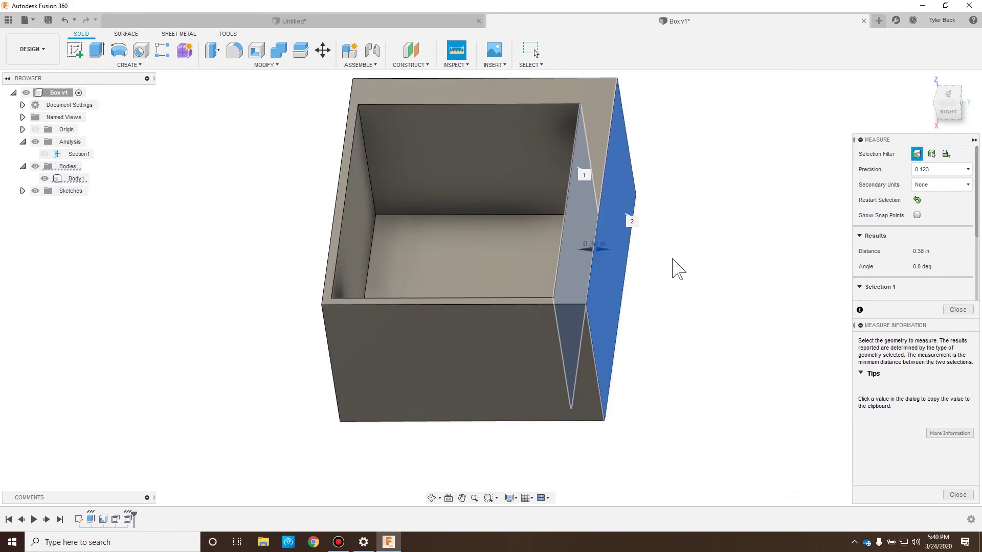
middle_click_drag(646, 287, 620, 234, "shift")
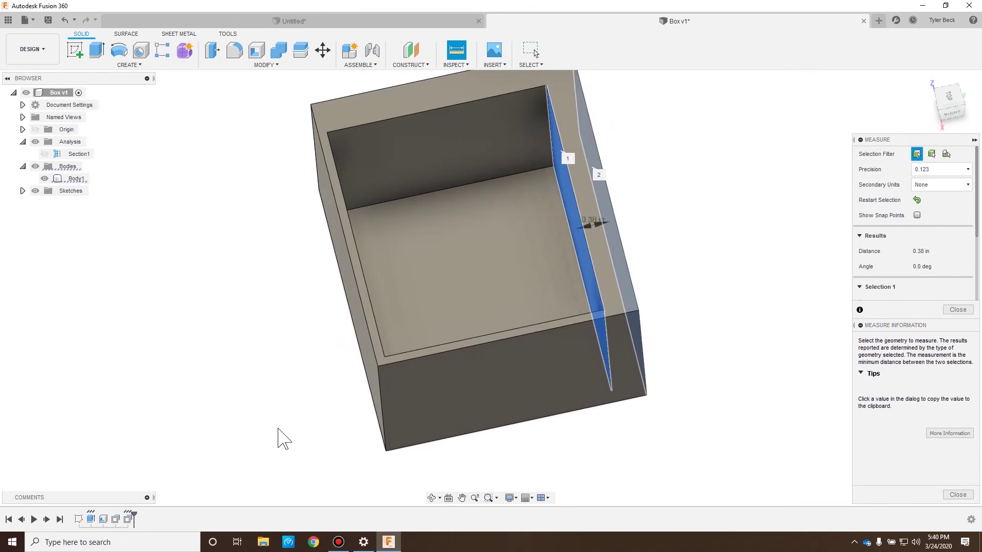
key("Escape")
left_click(116, 519)
right_click(117, 517)
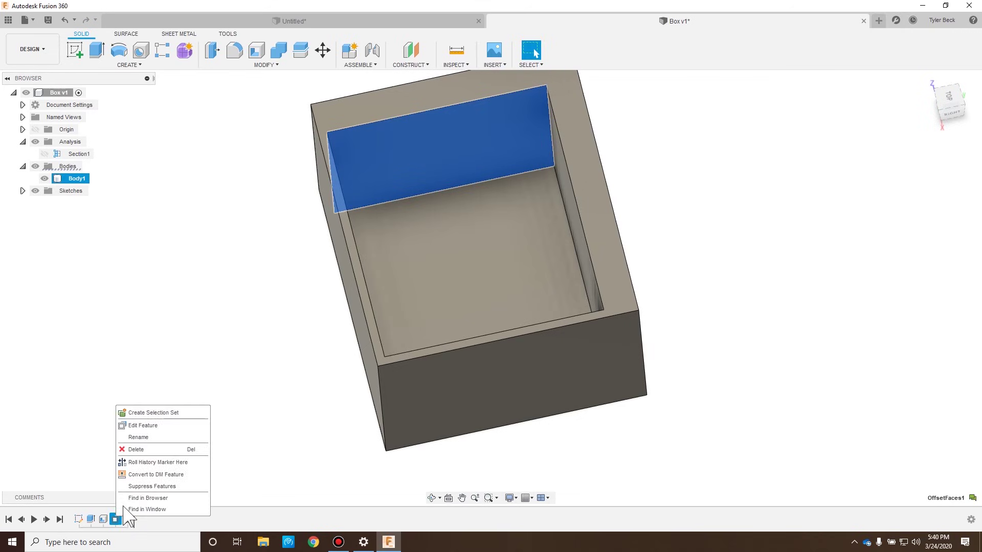
left_click(103, 374)
left_click(128, 519)
right_click(128, 519)
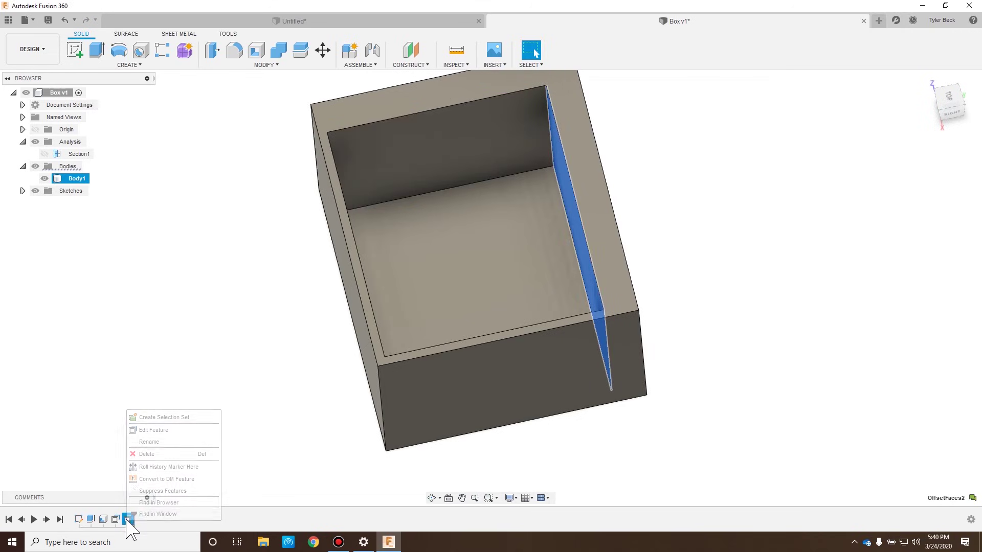
left_click(156, 430)
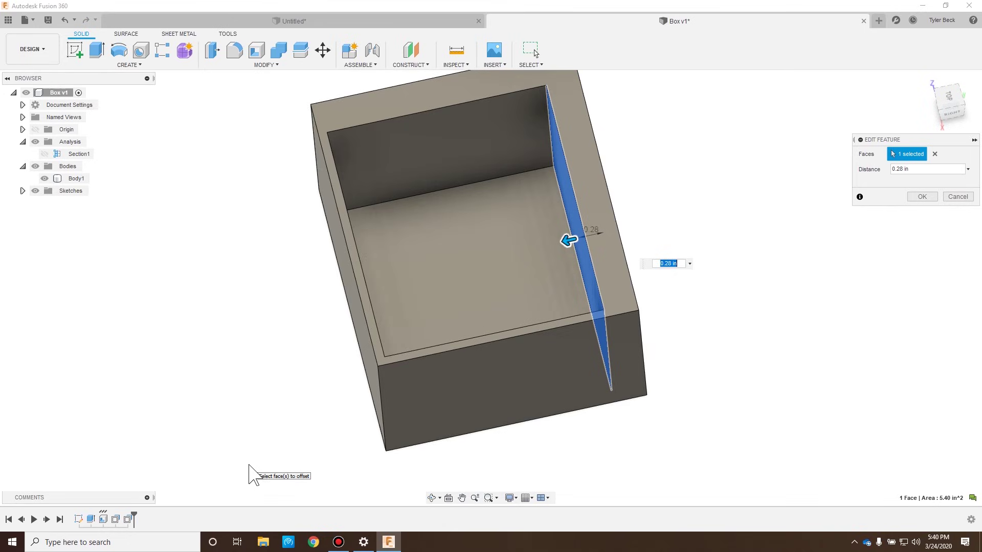
key("Return")
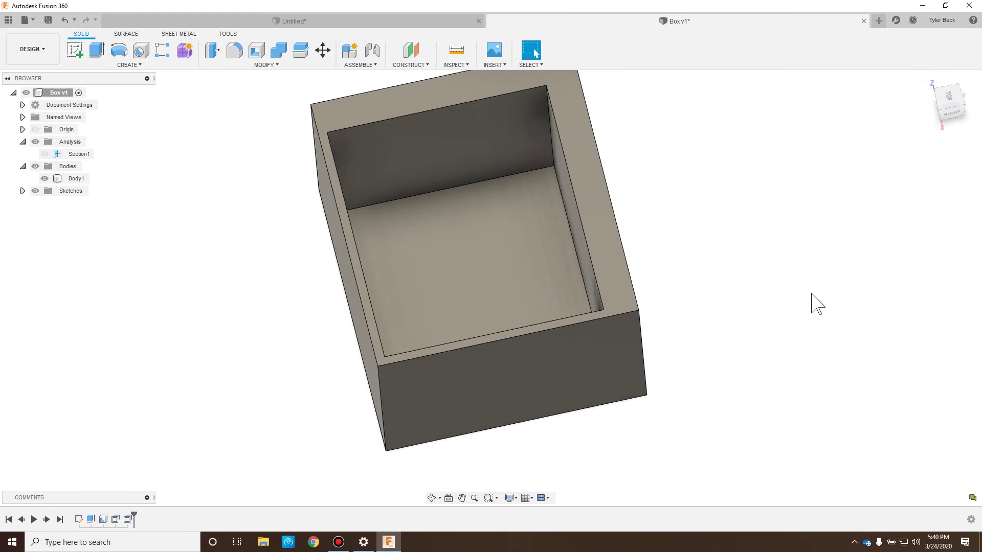
Add a 2.141 length dimension to the profile's top line, then delete it.
middle_click_drag(782, 289, 807, 294, "shift")
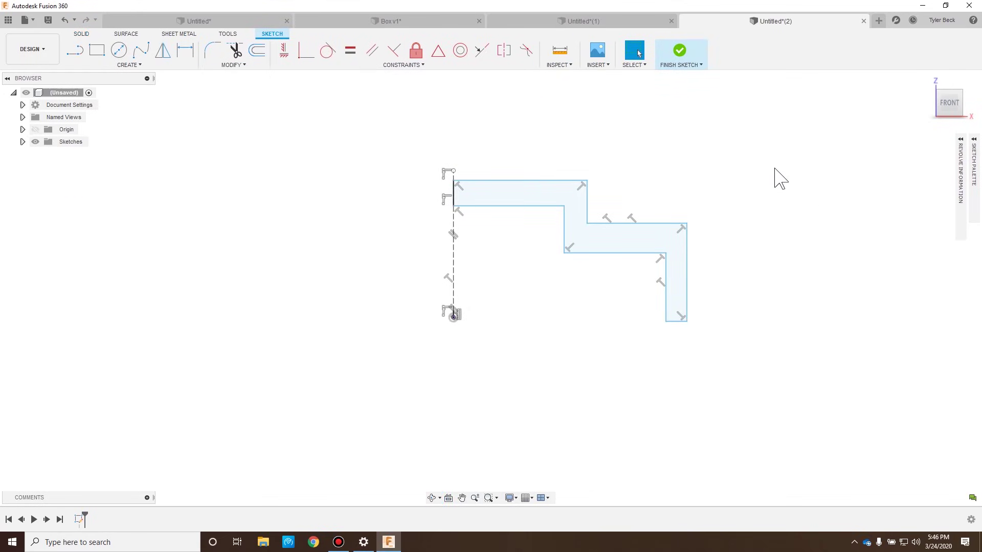
key("d")
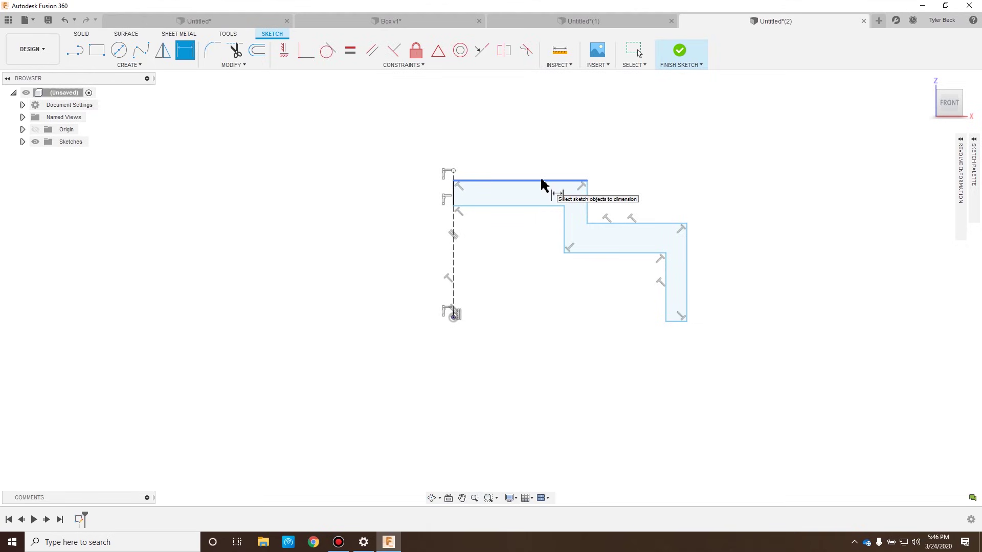
left_click(541, 182)
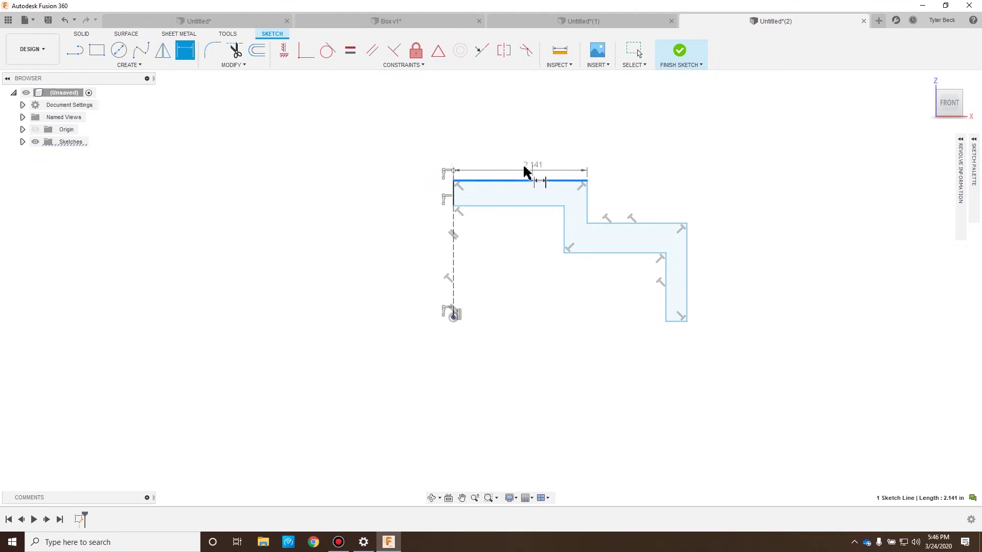
left_click(525, 127)
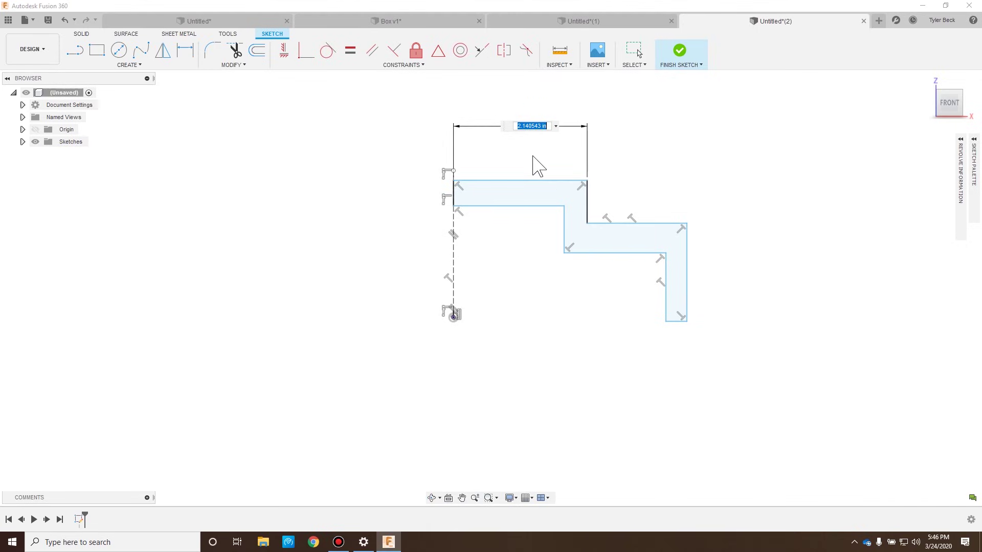
key("Return")
key("Escape")
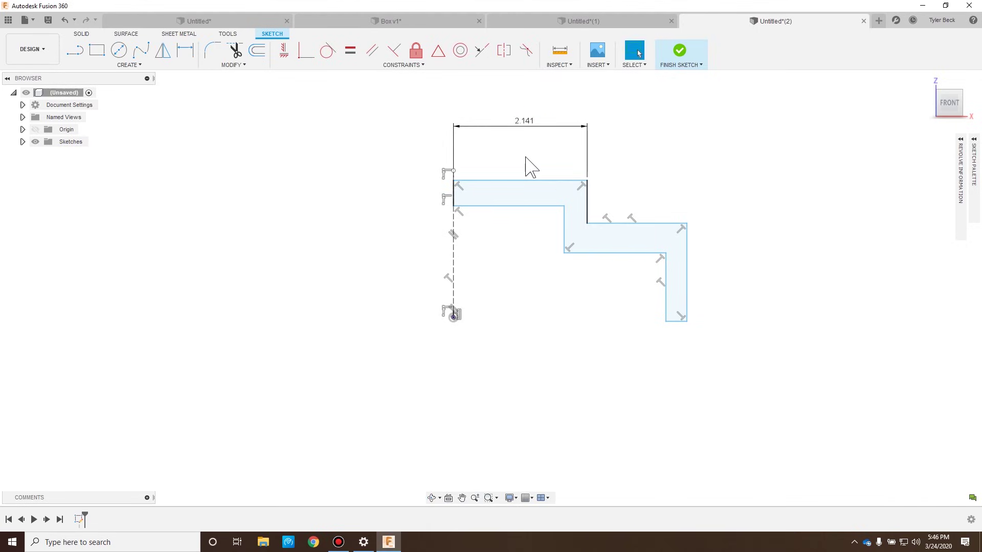
left_click(531, 125)
key("Delete")
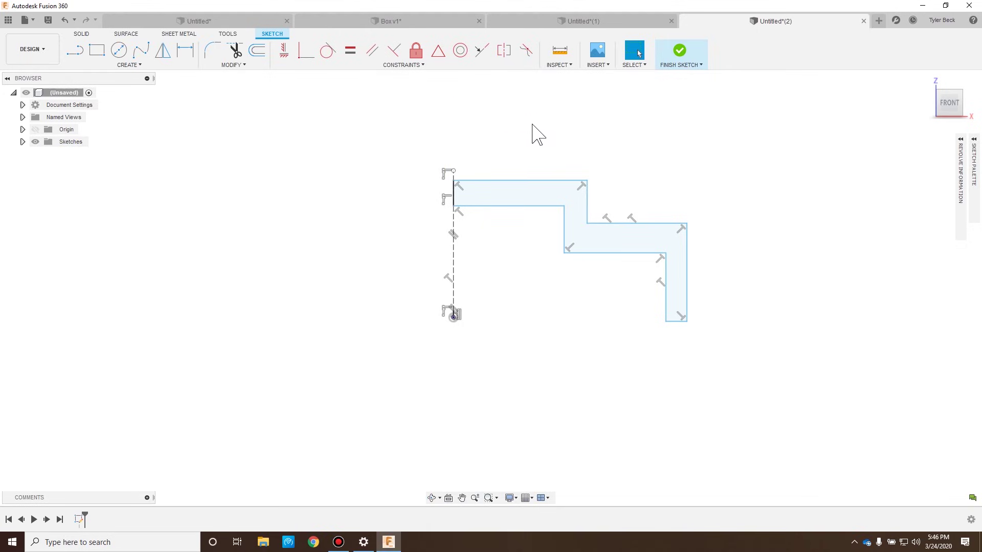
Dimension from the profile's top-right corner to the dashed centerline.
key("d")
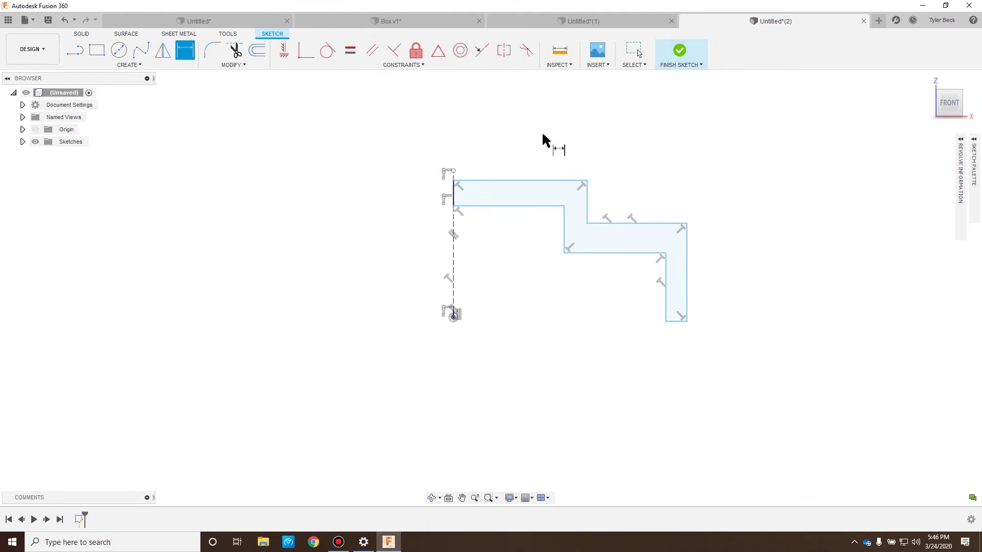
left_click(586, 182)
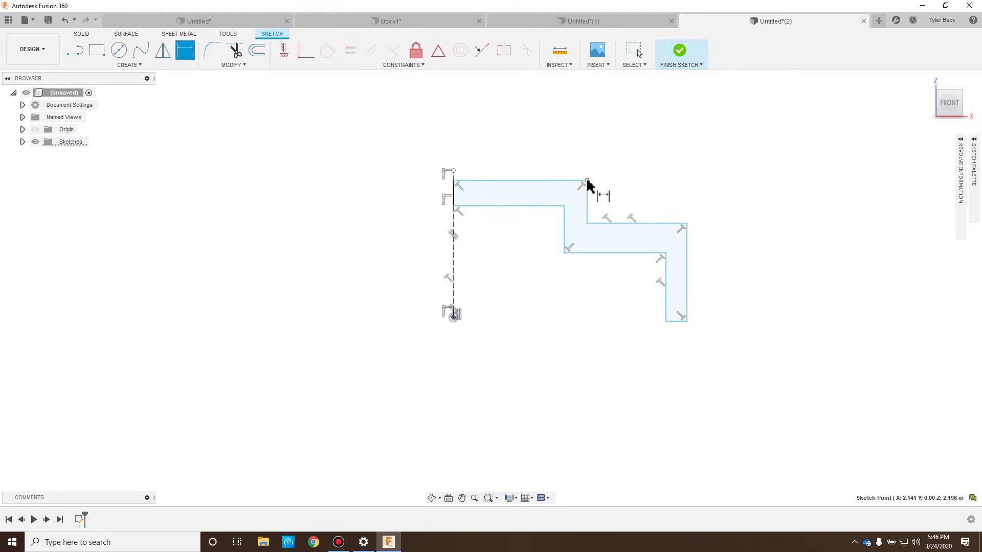
left_click(454, 258)
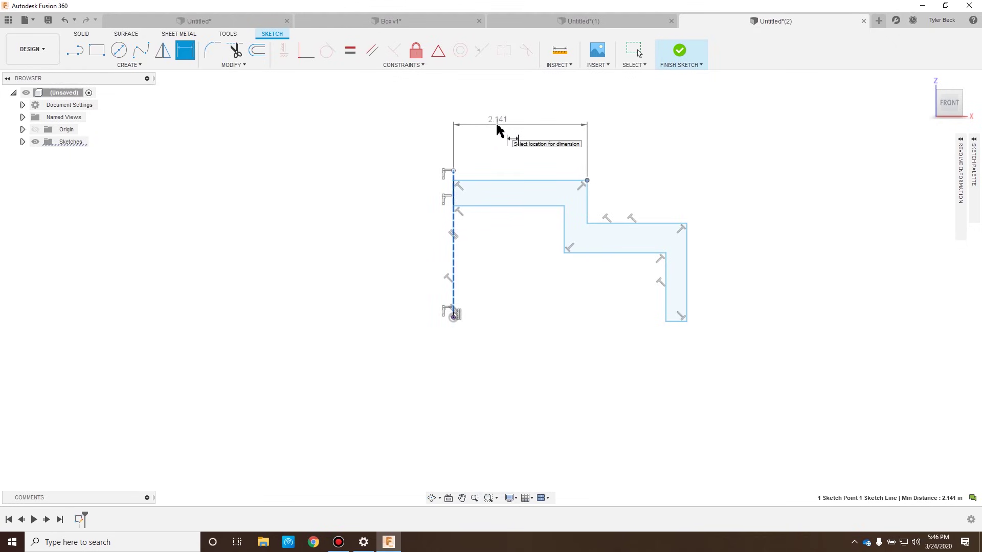
Replace the Ø4.281 dimension with a Ø4.30 diameter from the centerline to the top section.
left_click(498, 131)
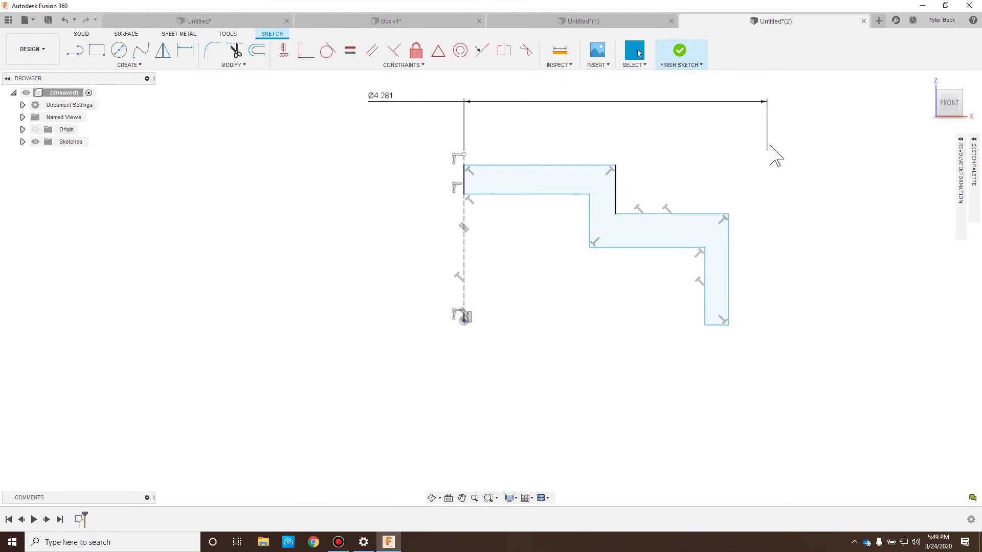
left_click(624, 102)
key("Delete")
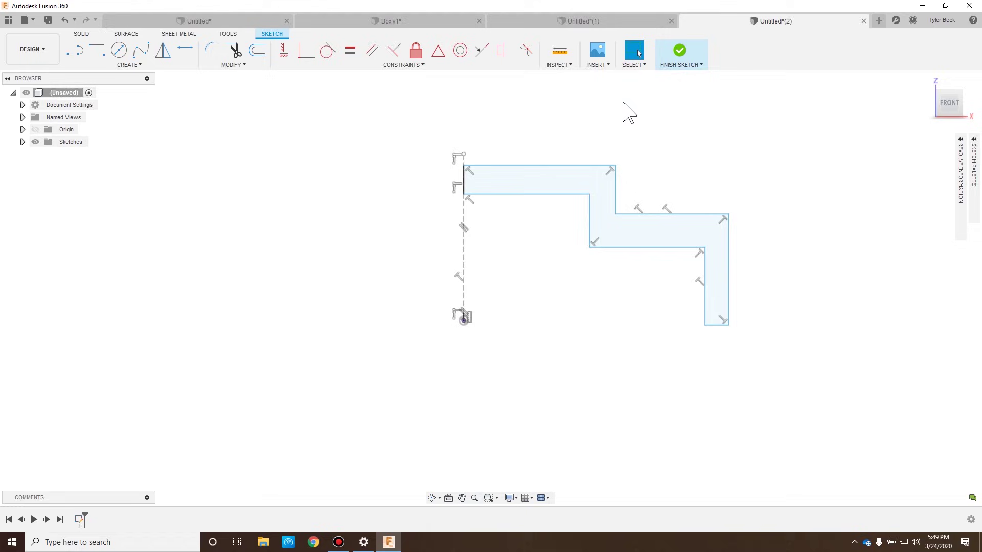
key("d")
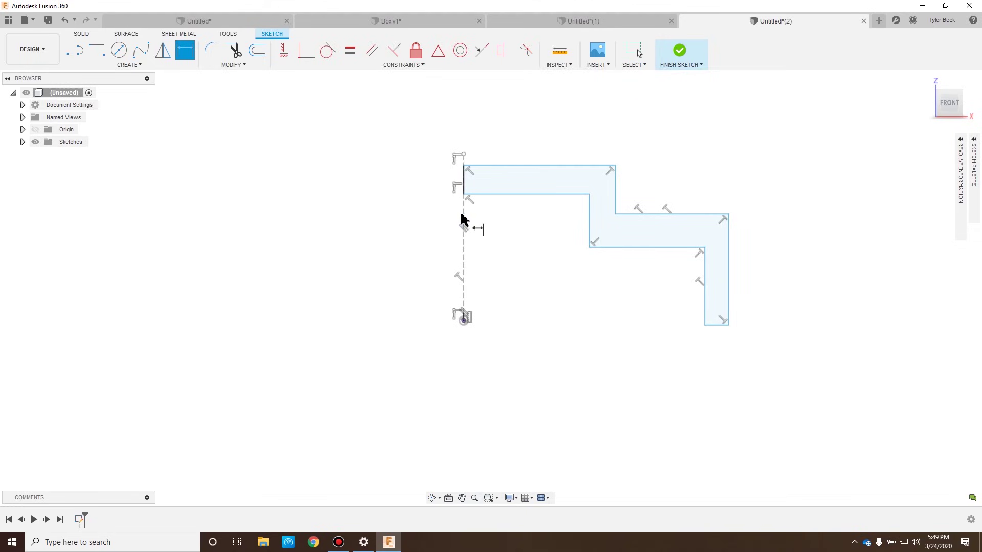
left_click(464, 219)
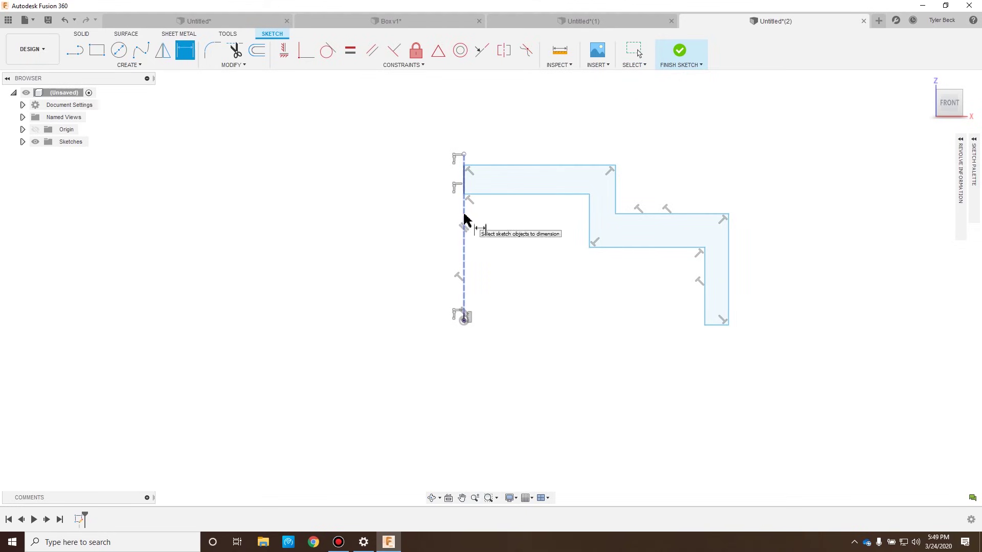
left_click(616, 206)
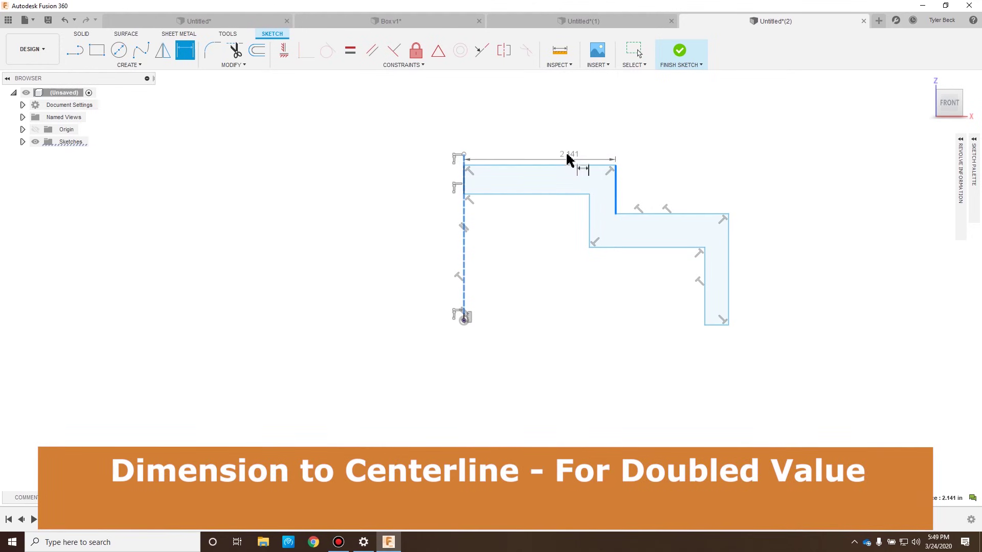
right_click(565, 151)
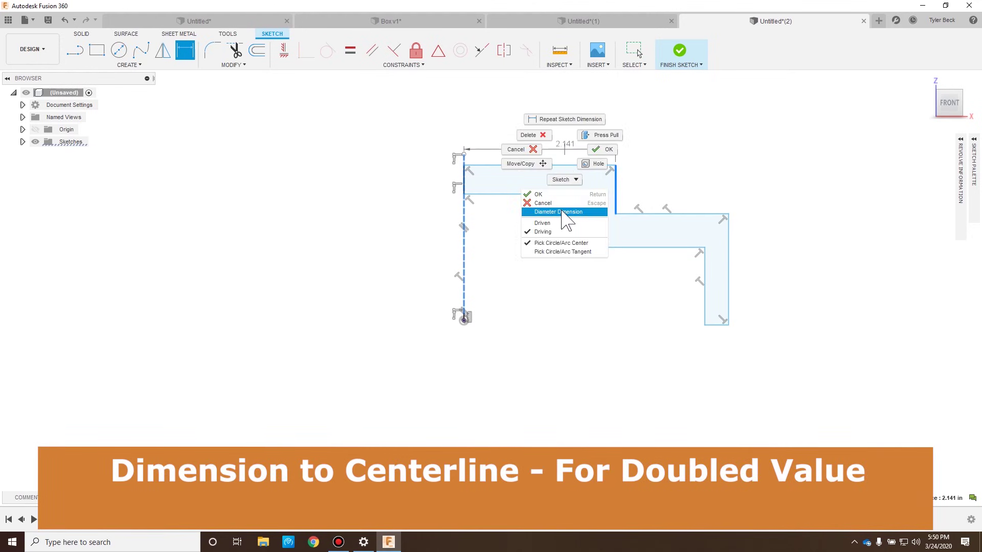
left_click(558, 212)
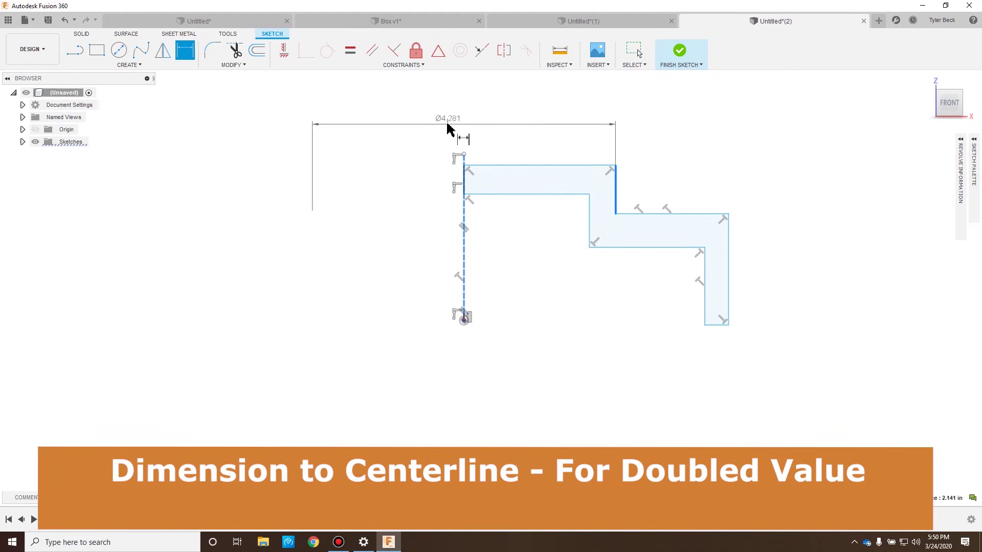
left_click(449, 124)
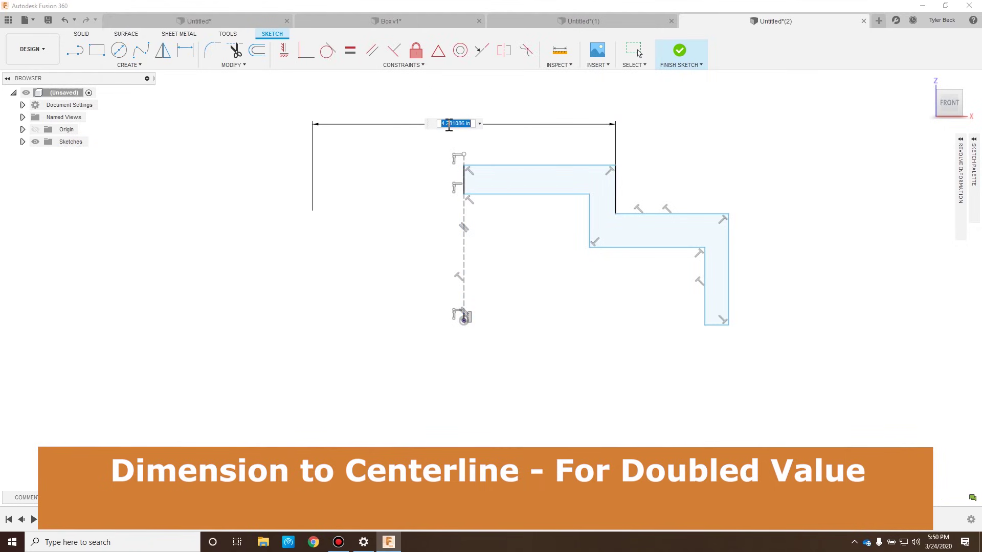
type("4.3")
key("Return")
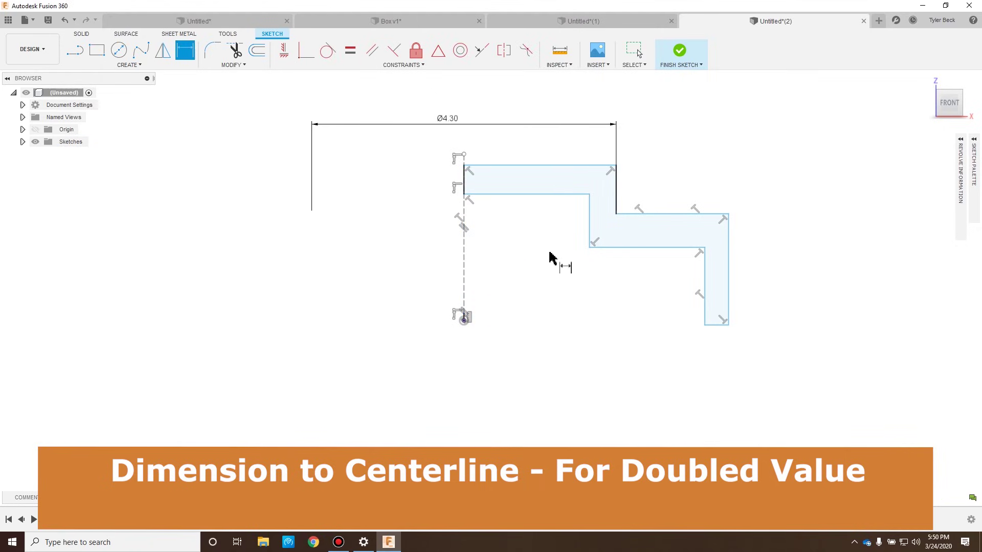
Add a Ø7.475 diameter to the outer right edge, plus the 1.80, 0.34 and 0.75 sizes.
left_click(463, 258)
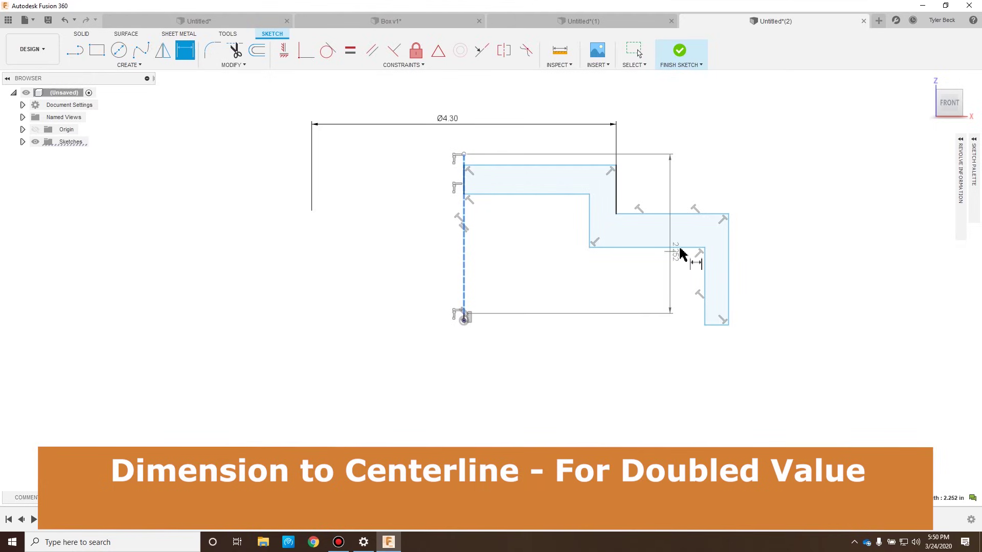
left_click(730, 269)
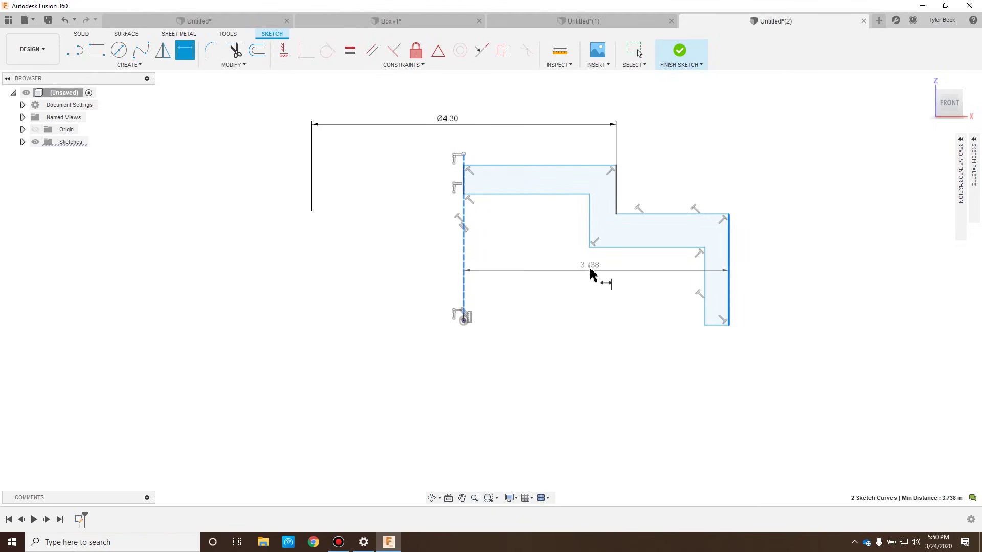
right_click(591, 271)
left_click(583, 332)
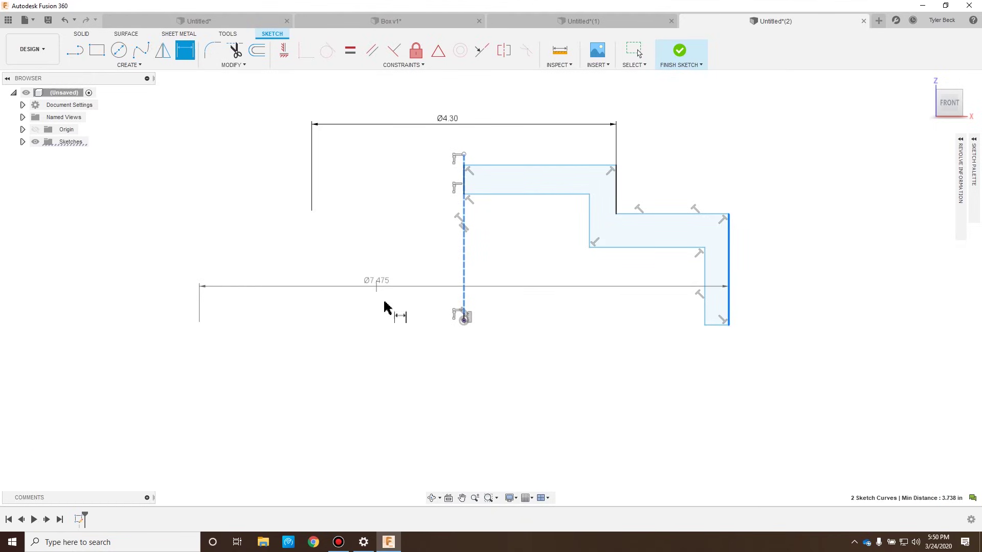
left_click(395, 378)
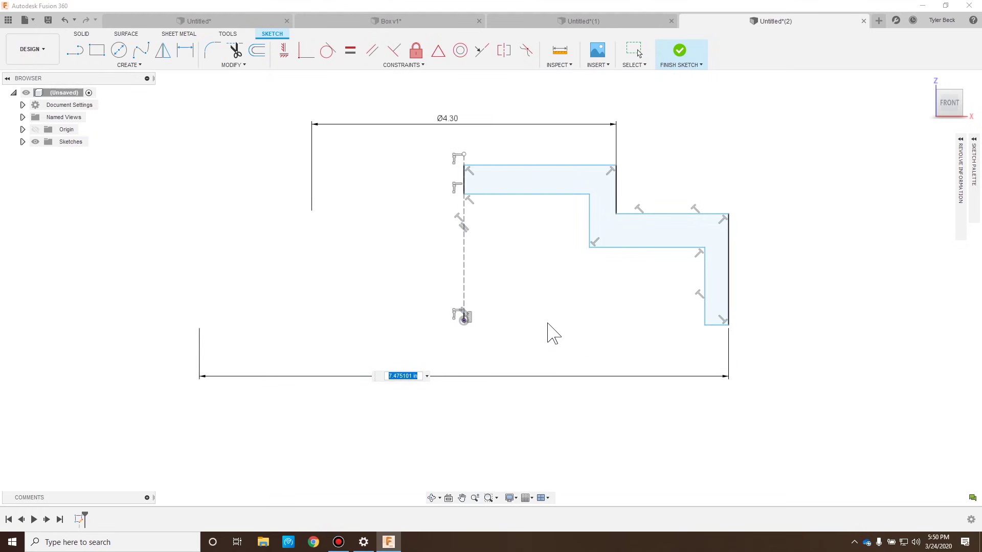
key("Return")
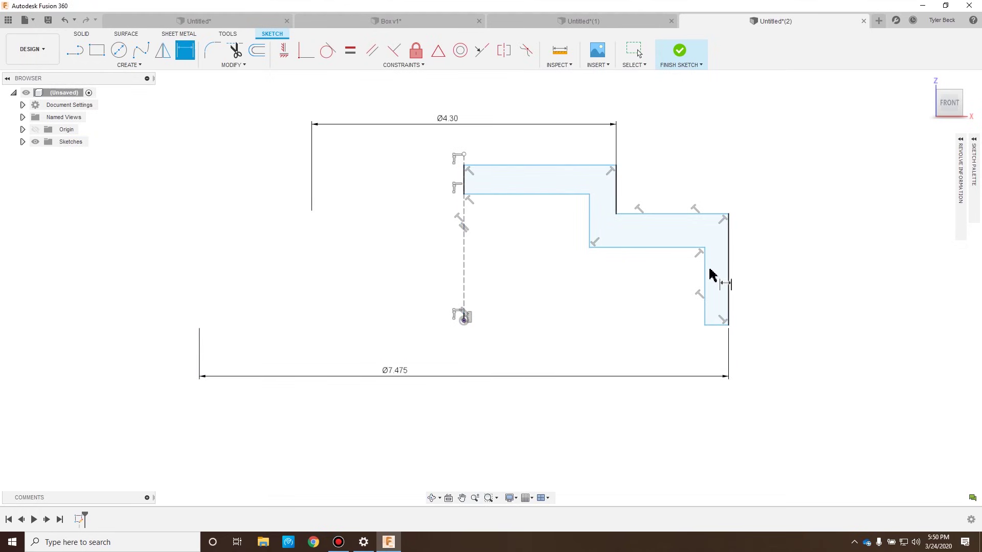
left_click(728, 281)
left_click(730, 290)
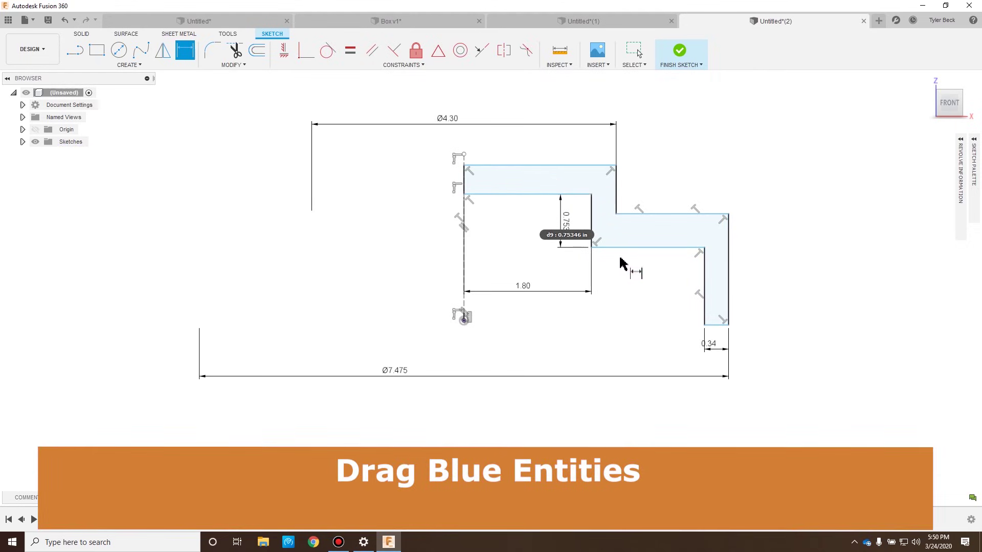
Test the unconstrained corner, then add a 0.62 height dimension for the top step.
key("Escape")
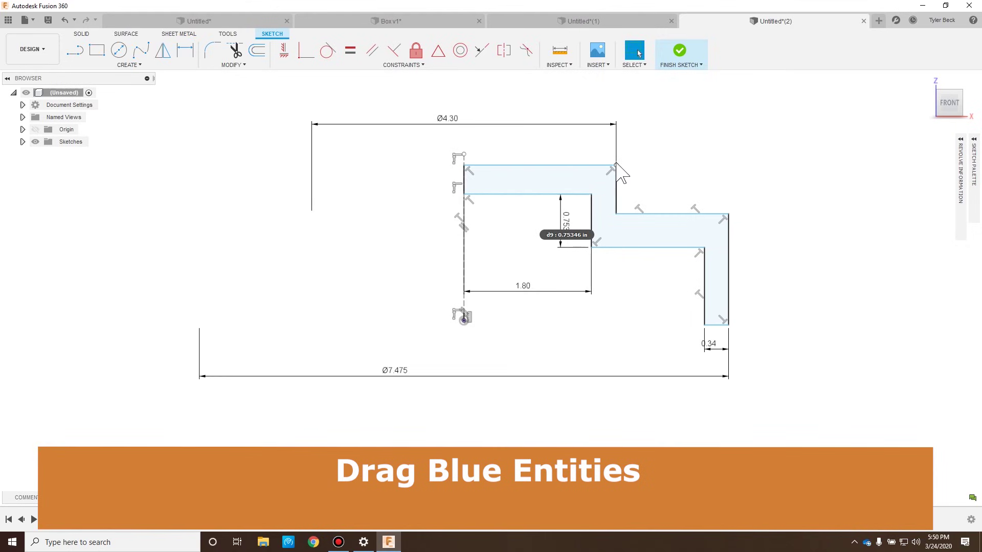
mouse_move(616, 165)
left_mouse_down()
mouse_move(644, 136)
mouse_move(633, 169)
mouse_move(636, 158)
mouse_move(591, 155)
mouse_move(620, 153)
left_mouse_up()
key("d")
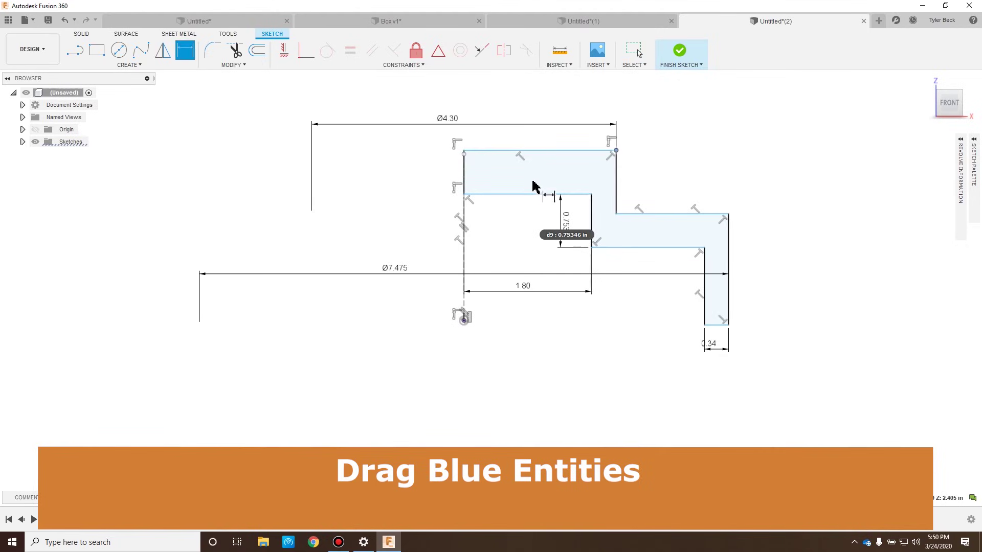
left_click(532, 195)
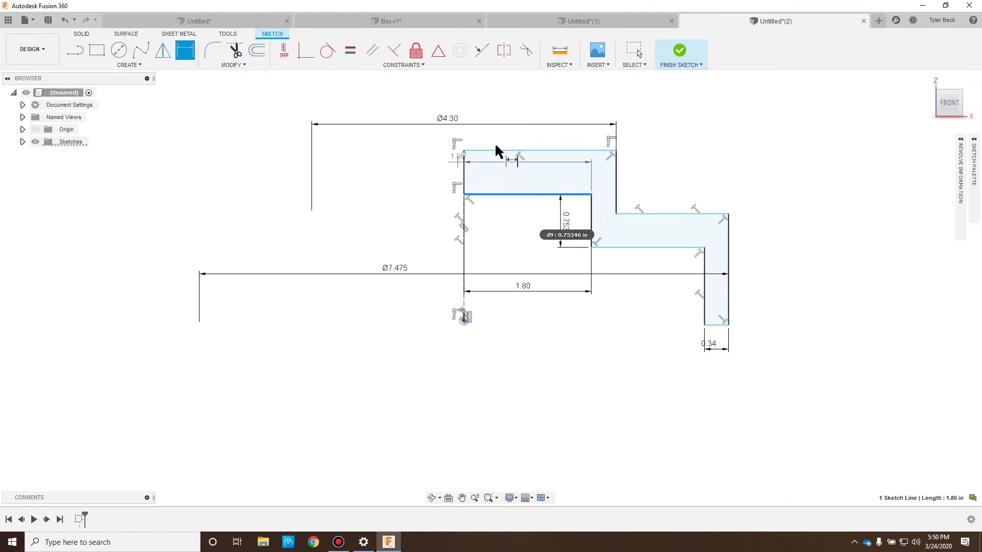
left_click(419, 177)
key("Escape")
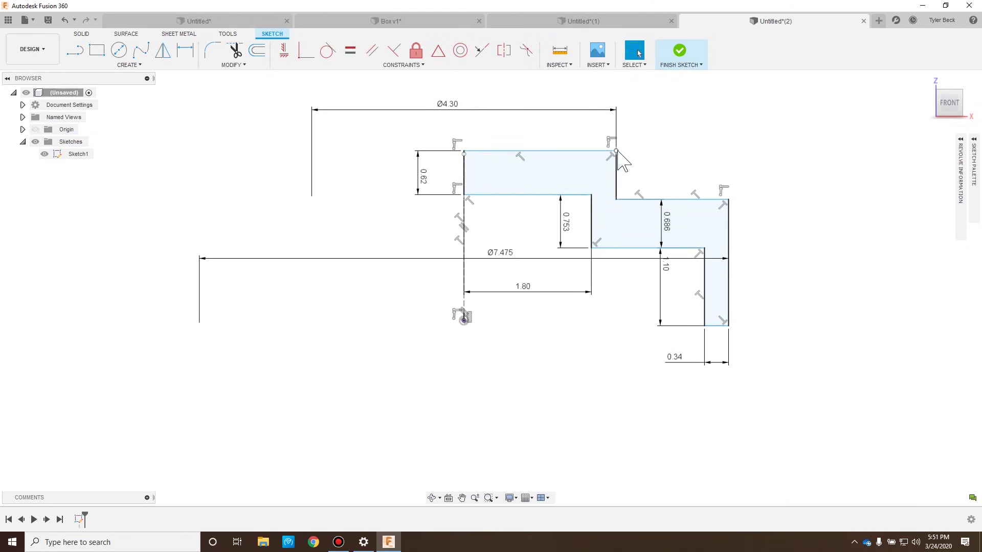
Check the corner's remaining freedom, select the bottom corner point and open the sketch context menu.
mouse_move(618, 152)
left_mouse_down()
mouse_move(632, 125)
mouse_move(635, 220)
mouse_move(645, 138)
left_mouse_up()
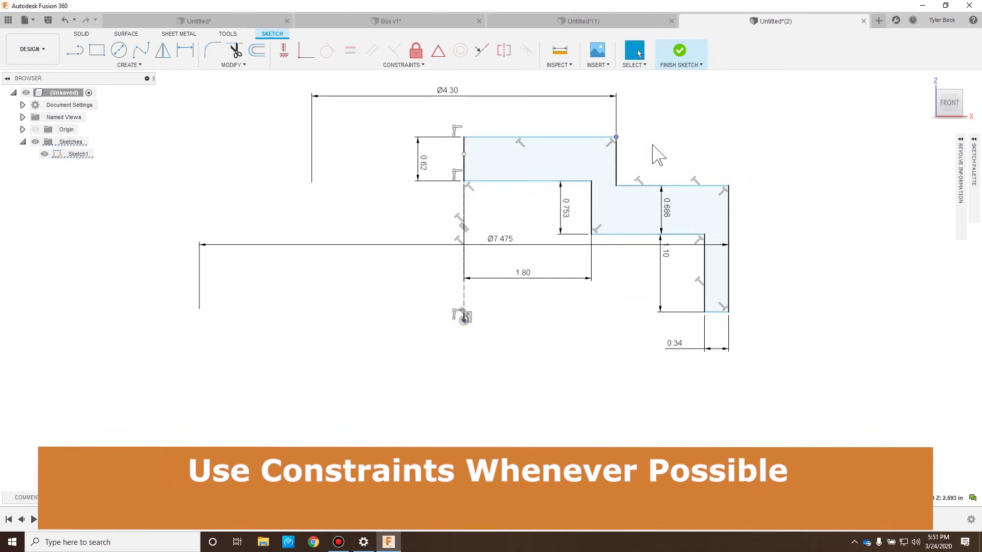
left_click(704, 312)
right_click(547, 339)
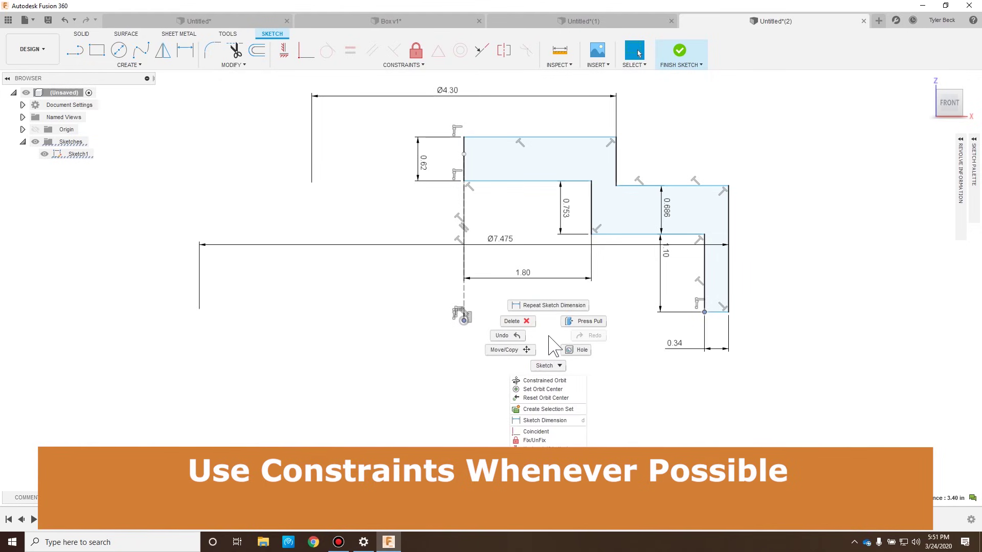
Make the centre line vertical, extend it below the profile, and finish the sketch.
left_click(542, 449)
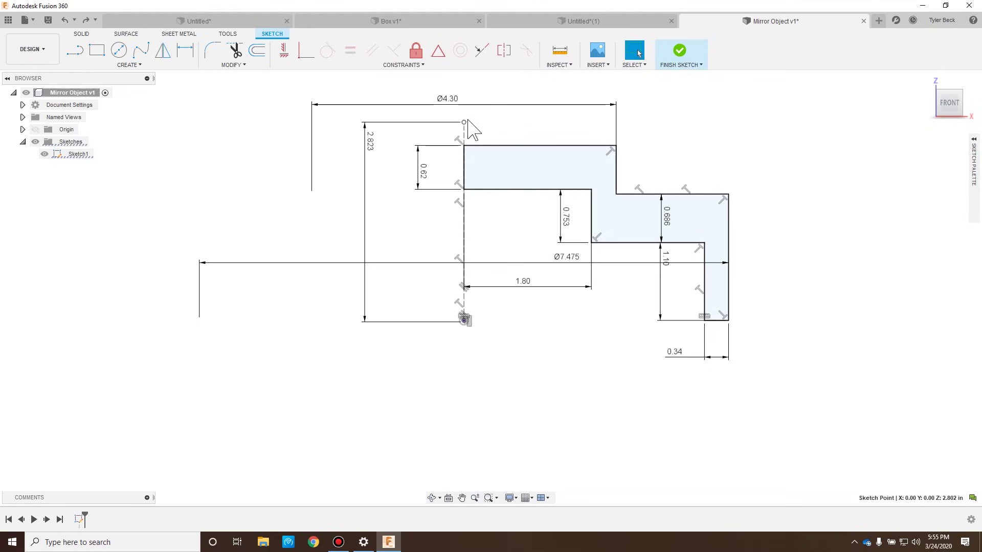
left_click_drag(465, 123, 464, 146)
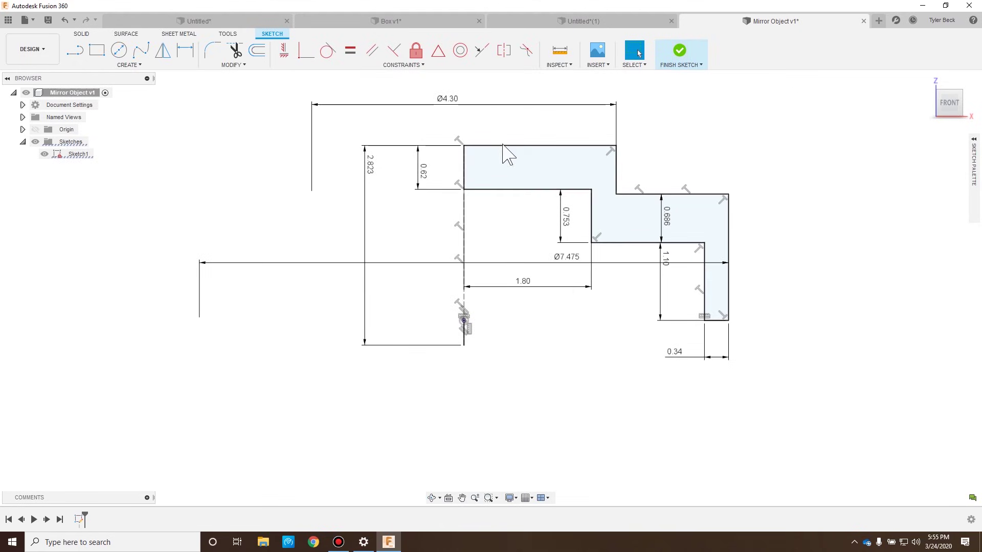
left_click(684, 57)
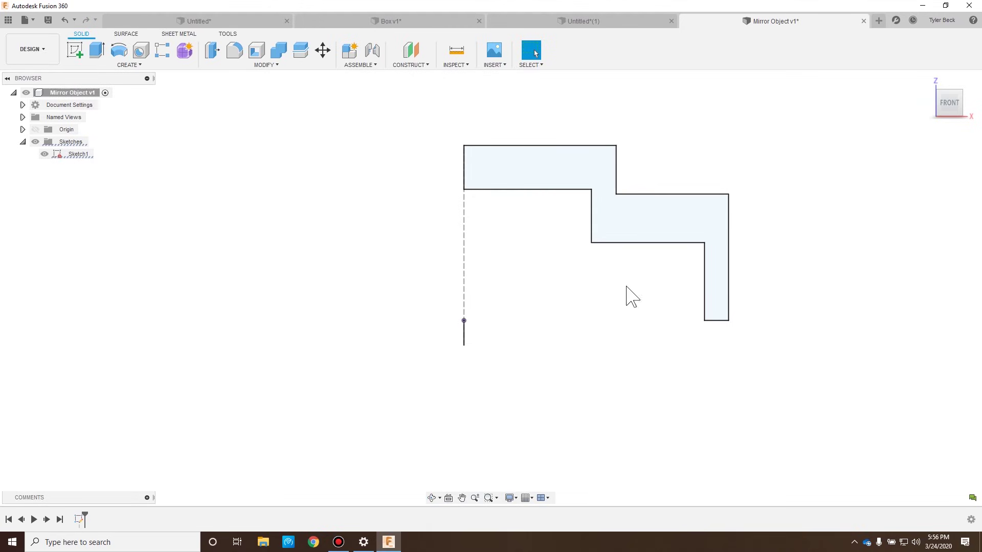
Extrude the stepped profile into solid Body1.
key("e")
key("Return")
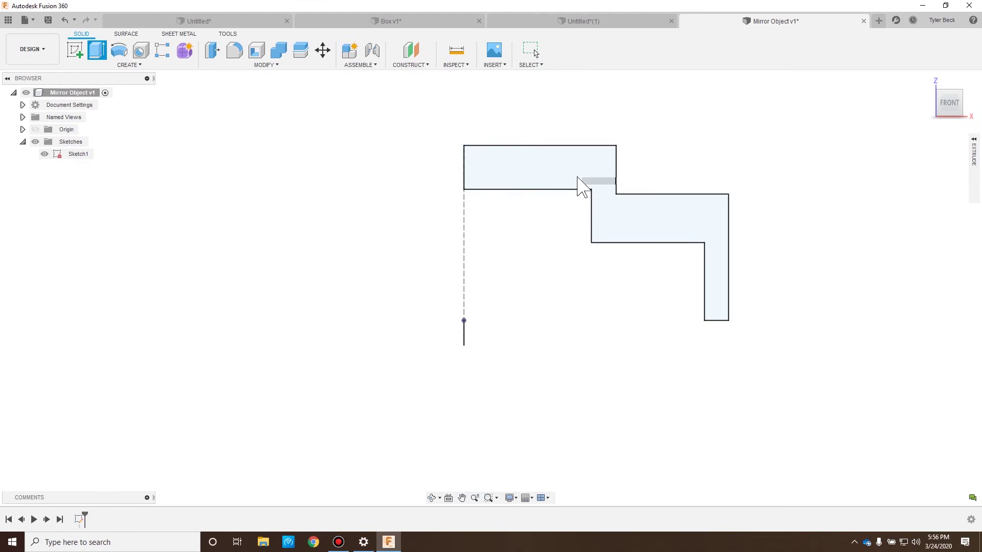
mouse_move(486, 246)
middle_mouse_down("shift")
mouse_move(508, 226)
mouse_move(496, 268)
mouse_move(490, 257)
middle_mouse_up("shift")
Mirror Body1 across its tall end face with the Bodies pattern type.
type("smir")
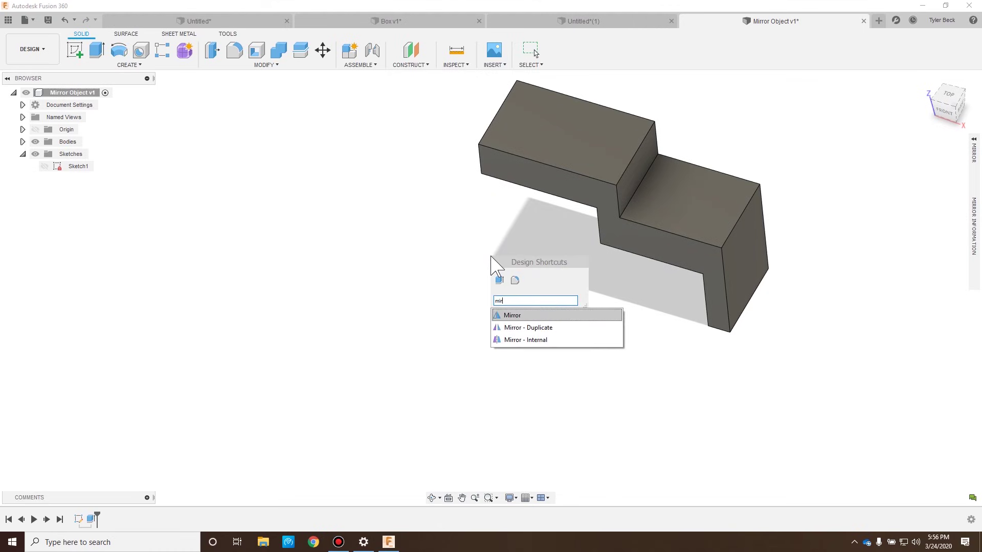
key("Return")
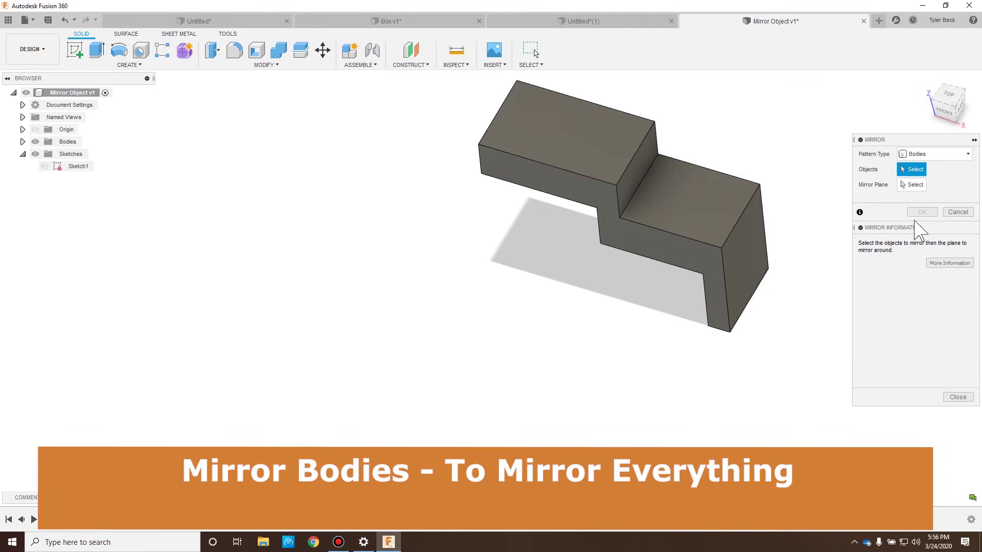
left_click(949, 154)
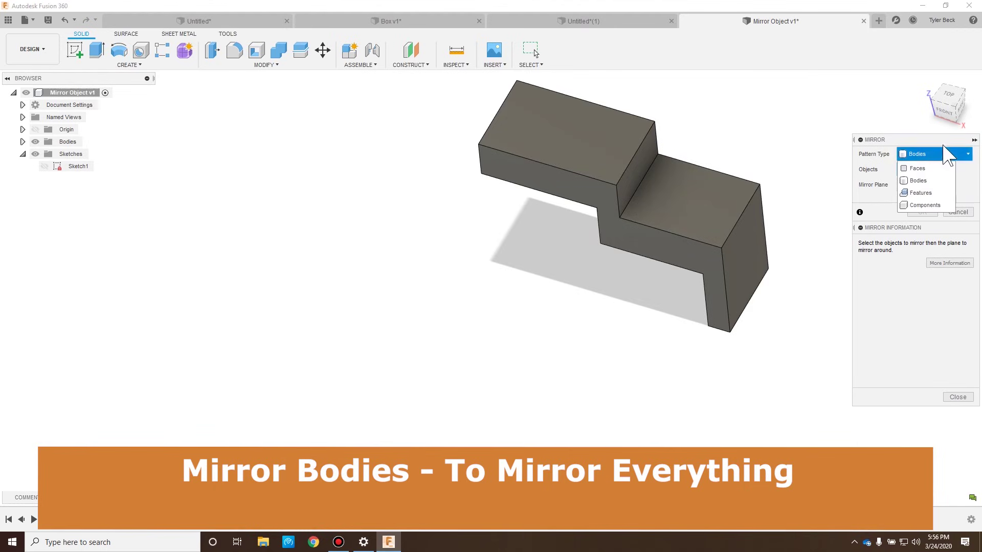
left_click(918, 180)
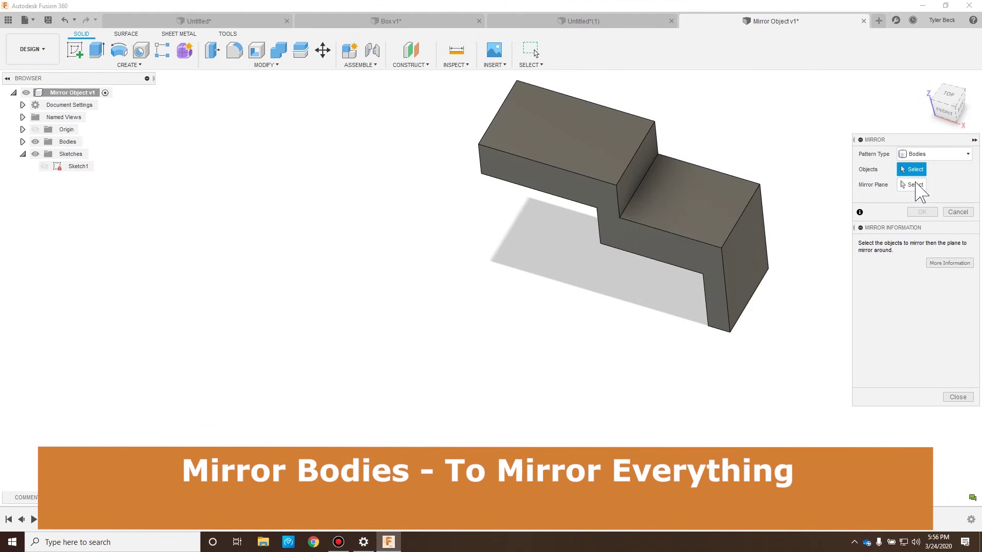
left_click(603, 162)
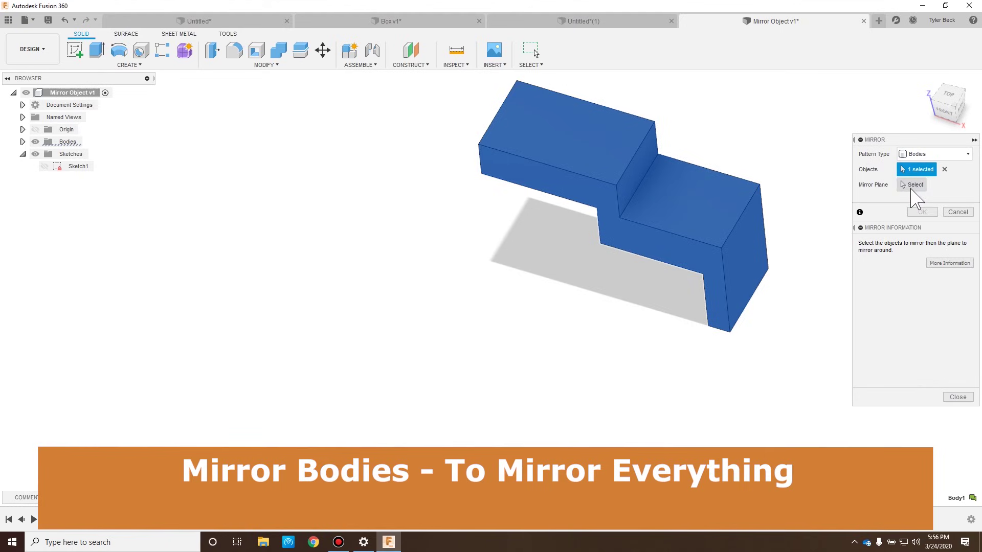
left_click(911, 185)
mouse_move(568, 340)
middle_mouse_down("shift")
mouse_move(528, 281)
mouse_move(522, 302)
mouse_move(591, 287)
mouse_move(582, 335)
middle_mouse_up("shift")
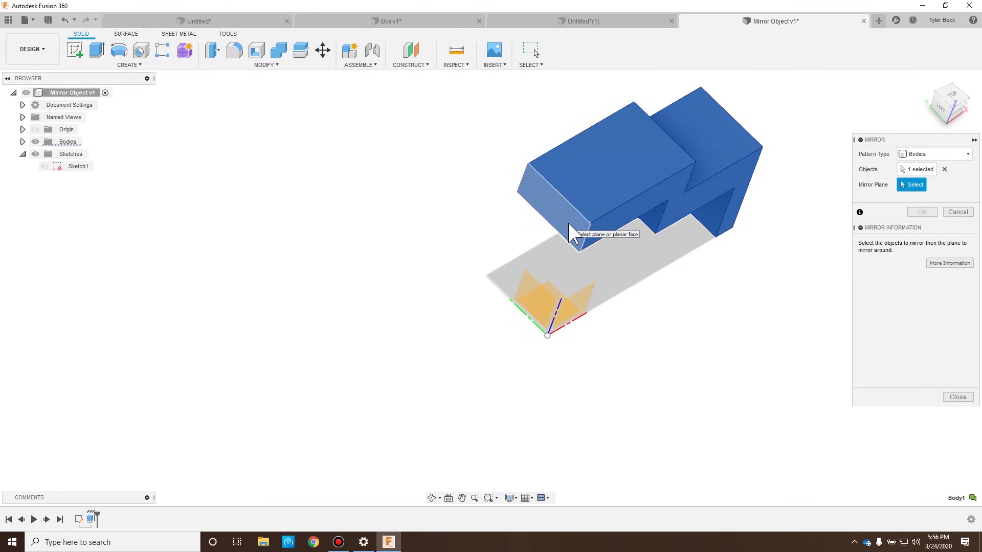
left_click(563, 228)
middle_click_drag(590, 377, 670, 300, "shift")
left_click(922, 212)
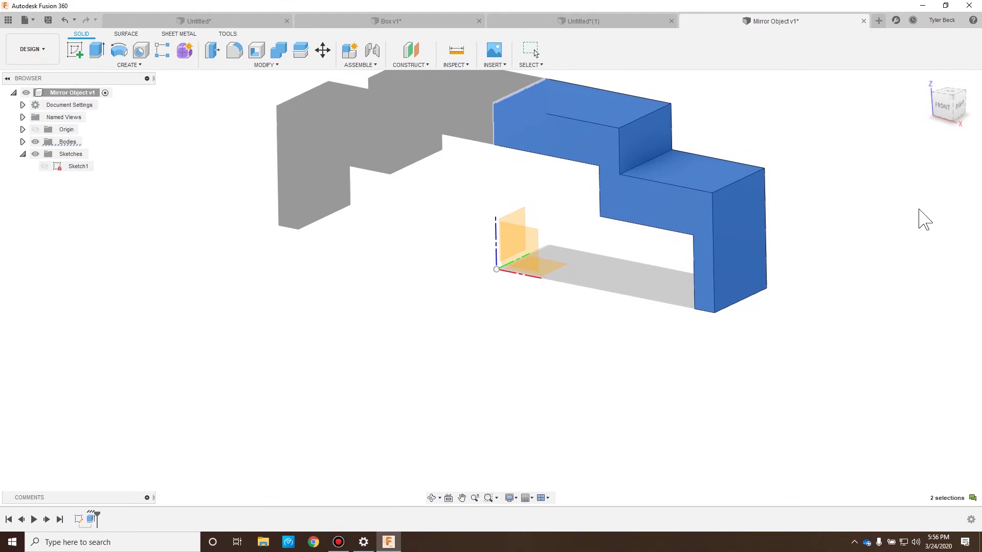
Recentre the bridge and check which half is Body2 in the Bodies list.
scroll(487, 238, "down", 2)
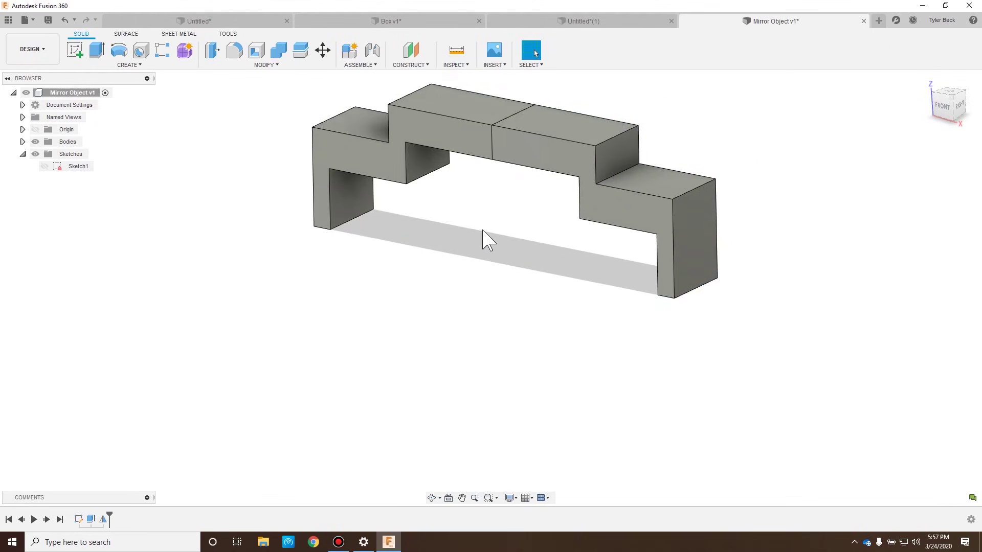
middle_click_drag(516, 94, 514, 219)
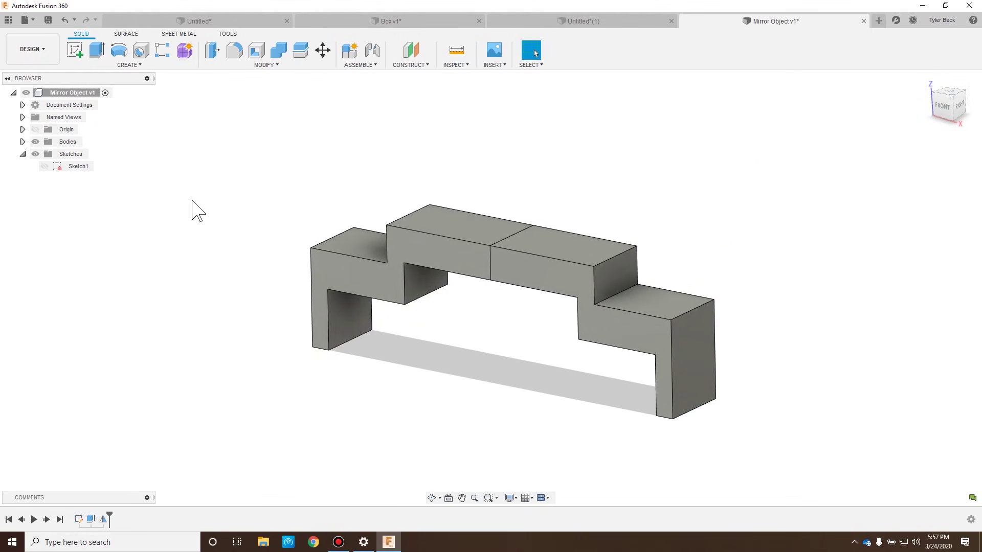
left_click(23, 142)
left_click(77, 166)
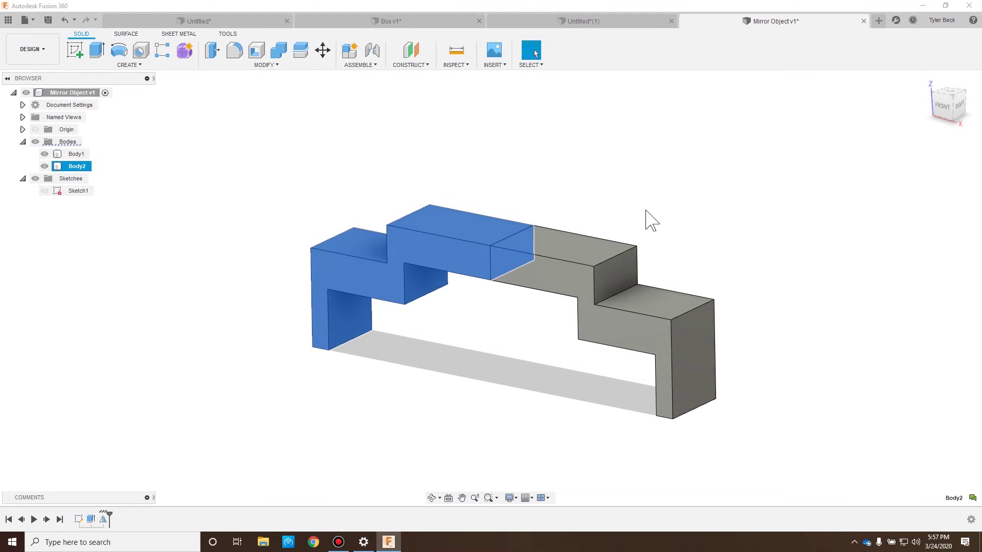
left_click(662, 176)
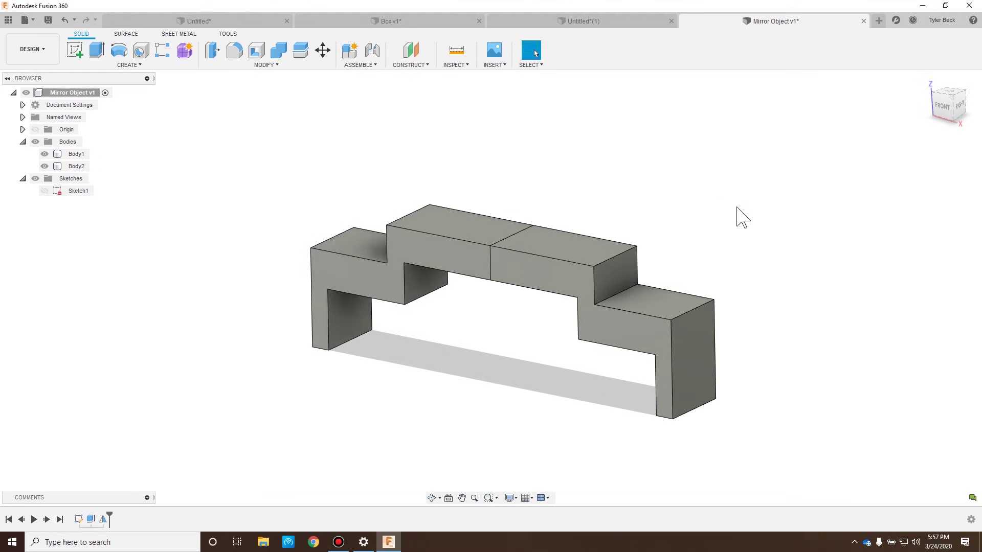
mouse_move(474, 339)
middle_mouse_down("shift")
mouse_move(477, 351)
mouse_move(479, 342)
middle_mouse_up("shift")
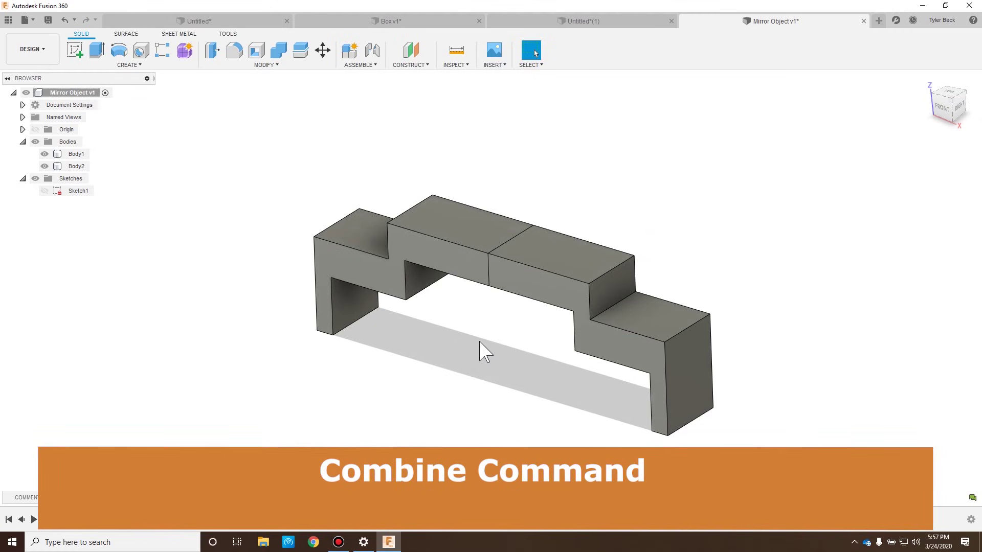
Combine Body1 as target and Body2 as tool with a Join.
type("s")
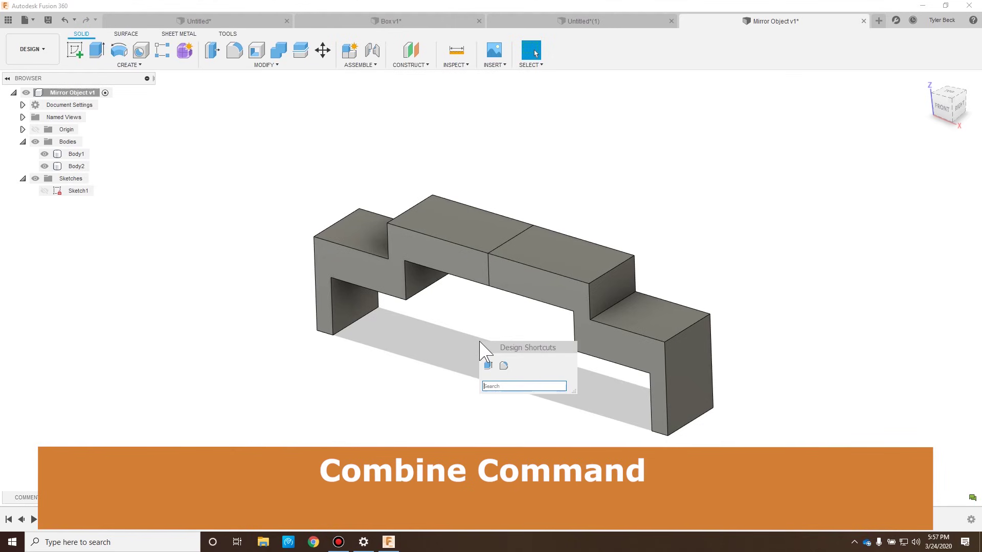
type("combin")
key("Return")
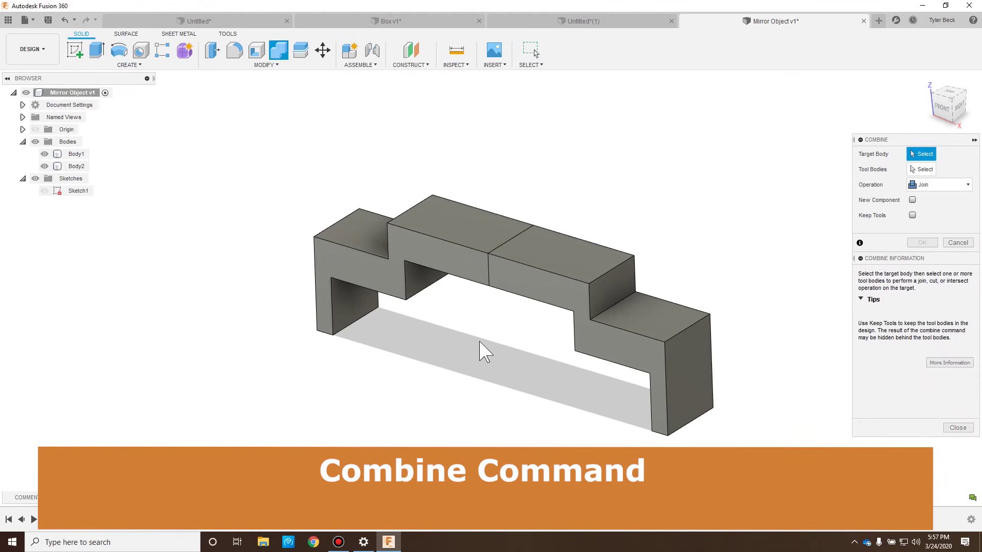
left_click(484, 280)
left_click(506, 256)
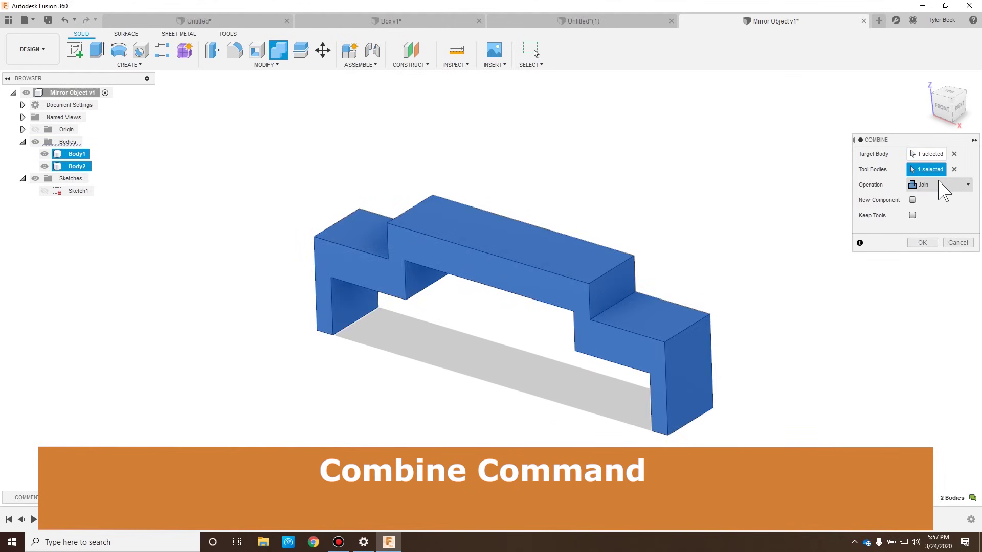
left_click(923, 243)
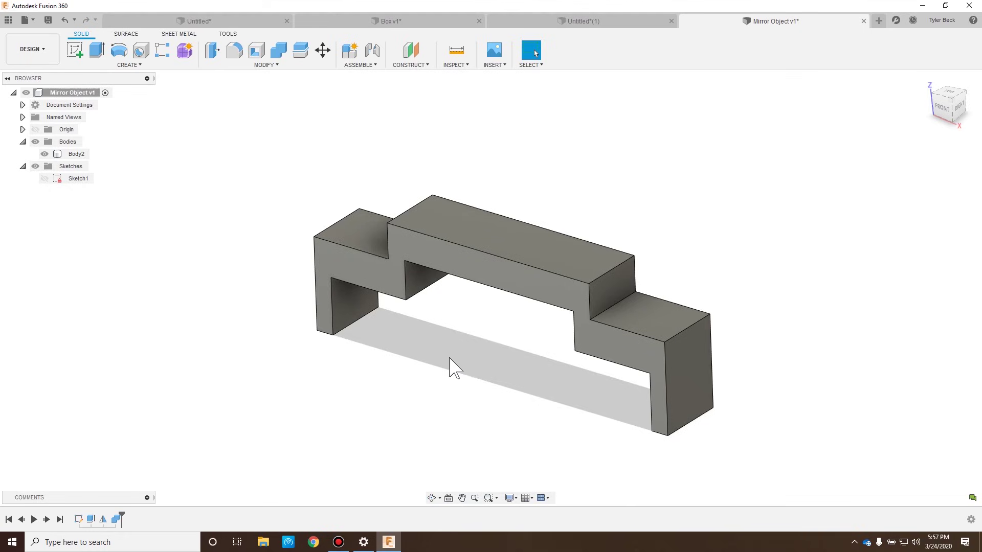
Reopen Sketch1, drag the Ø7.475 dimension below the profile, and finish the sketch.
right_click(81, 518)
left_click(128, 410)
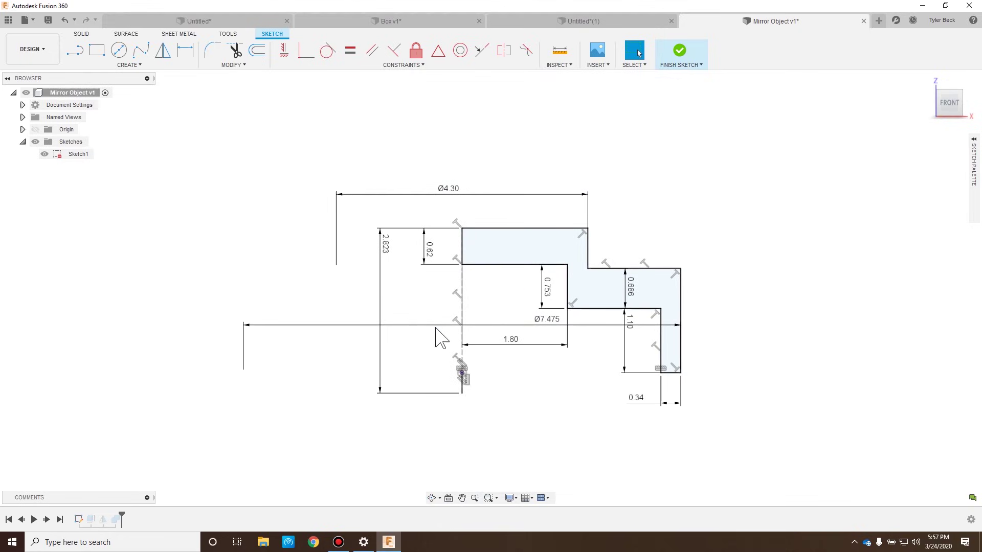
left_click_drag(487, 326, 496, 442)
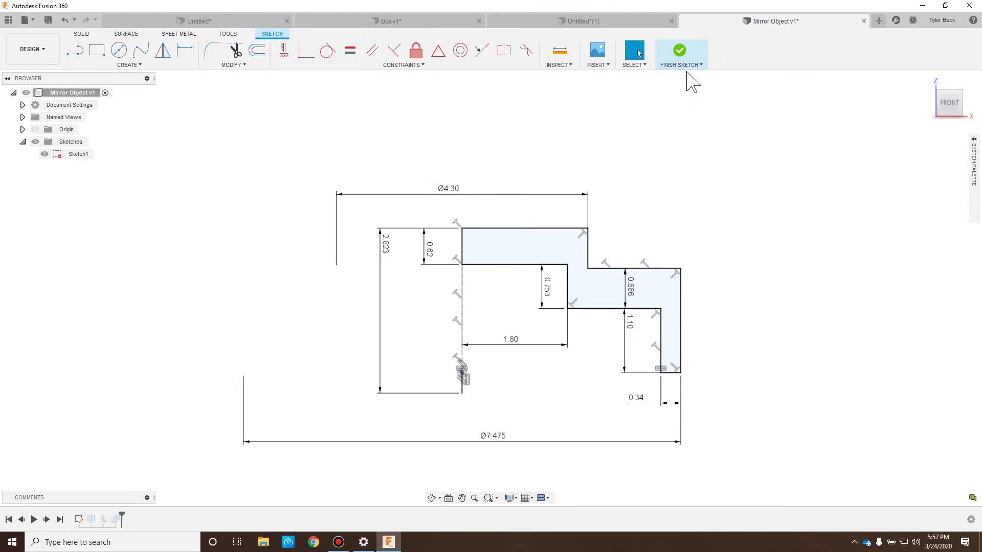
left_click(681, 52)
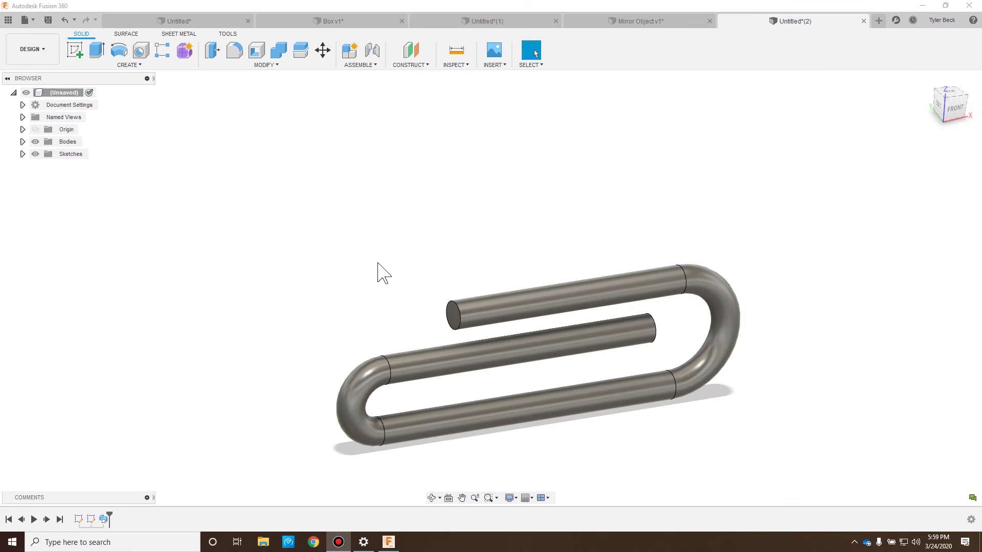
middle_click_drag(390, 256, 361, 230)
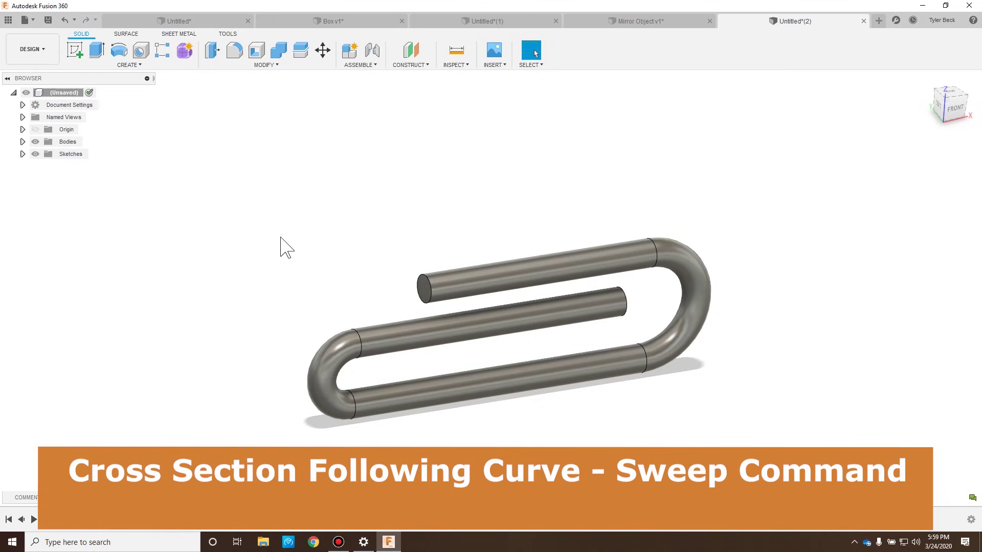
Create a new design and start a sketch on the vertical origin plane.
left_click(25, 19)
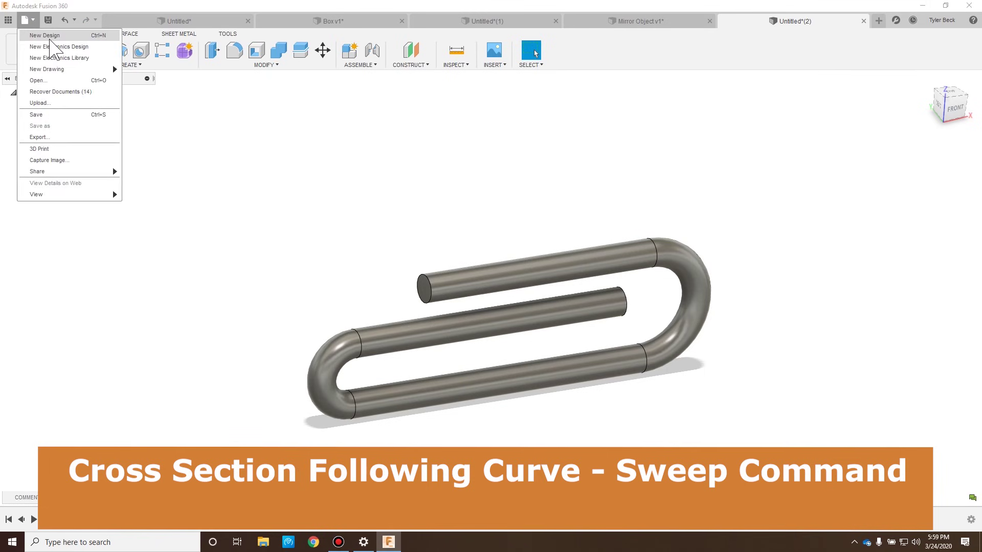
left_click(58, 37)
left_click(74, 49)
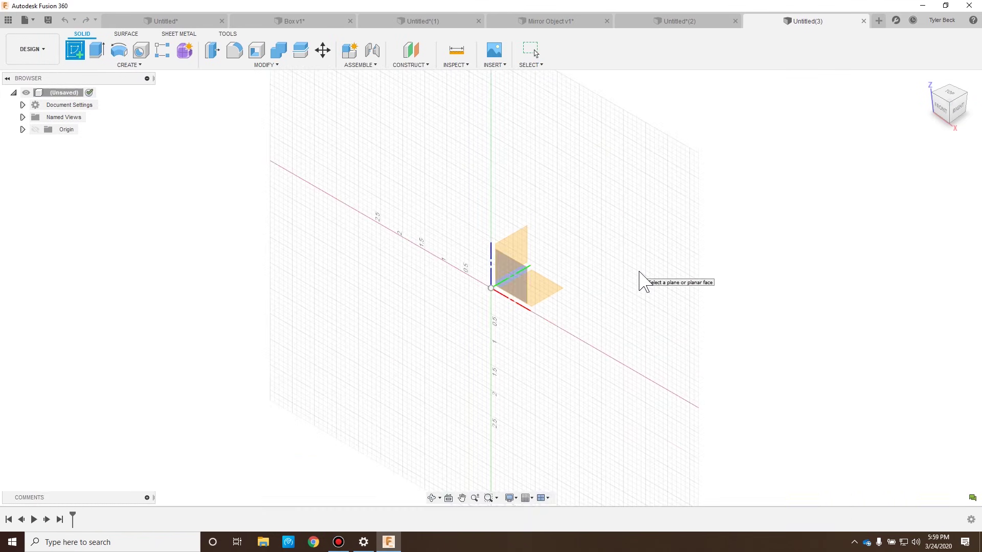
left_click(520, 249)
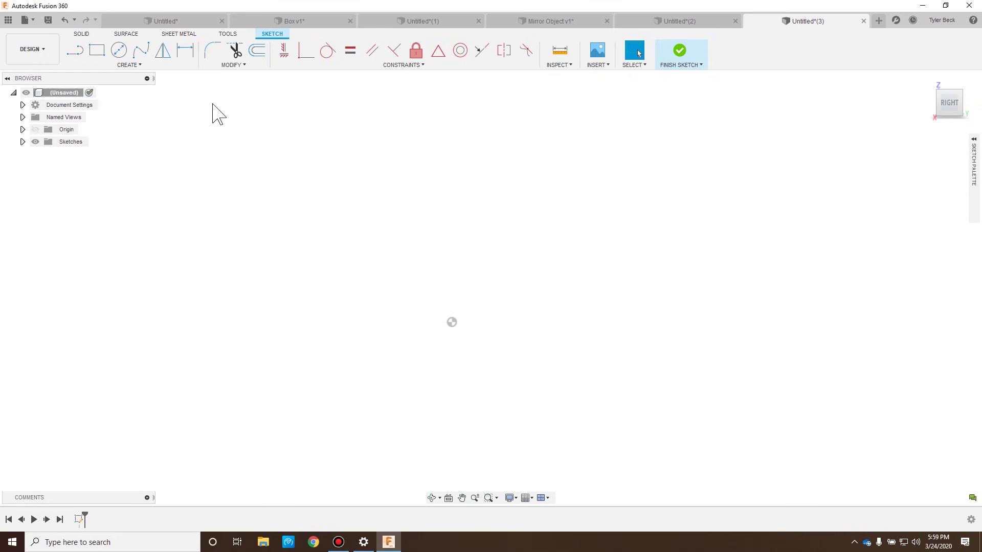
Draw the paperclip path of straight lines and tangent arcs, with a 5.160 in lower segment.
left_click(75, 49)
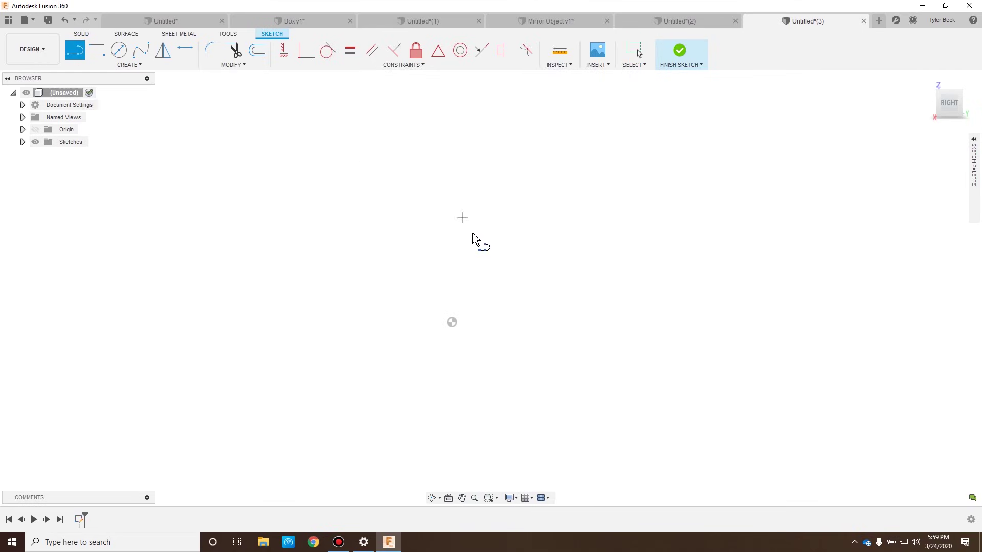
left_click(452, 322)
left_click(690, 322)
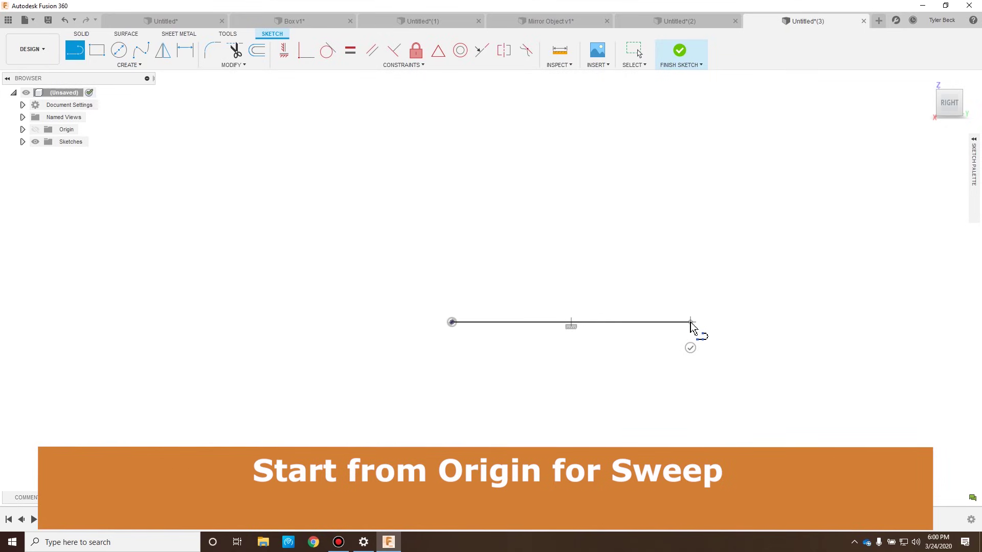
left_click_drag(691, 323, 690, 443)
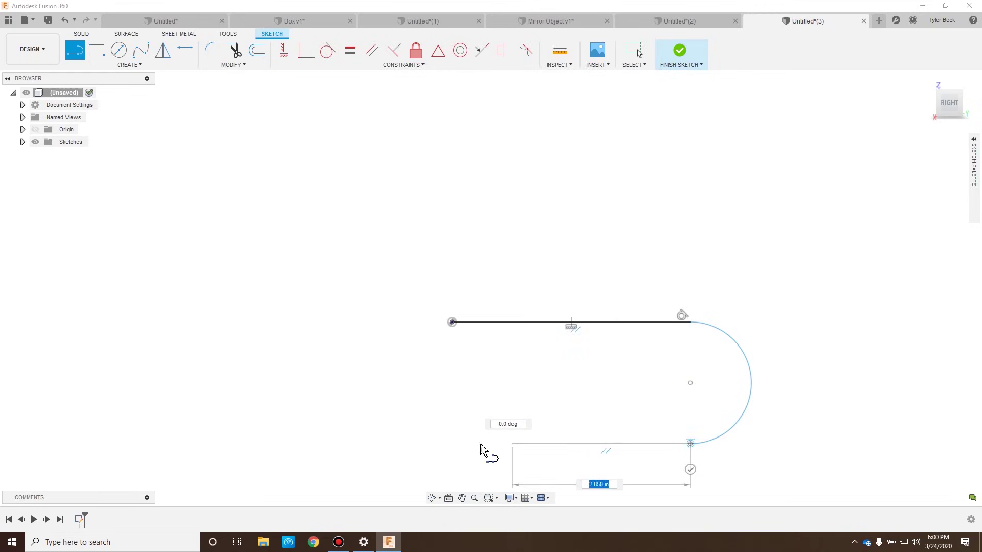
left_click(368, 445)
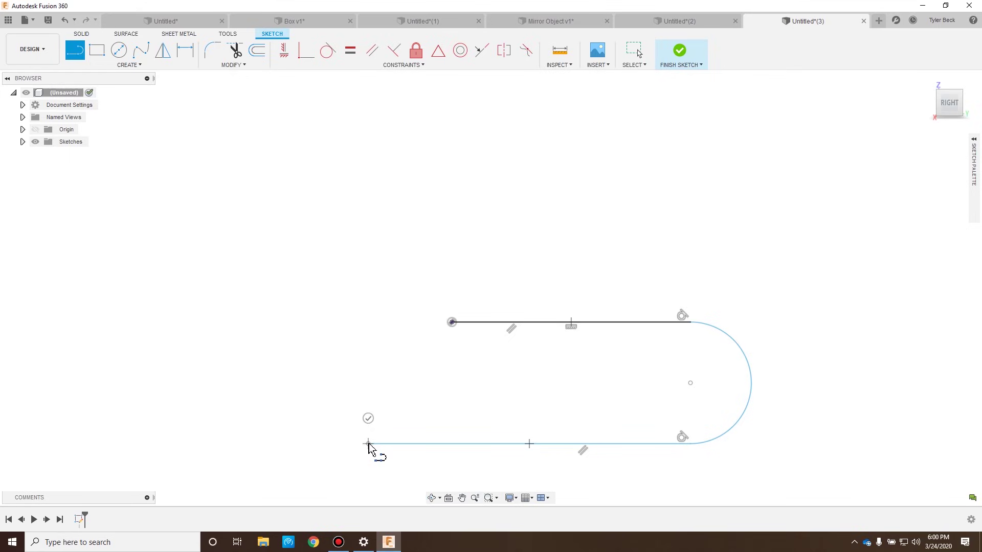
left_click_drag(368, 444, 369, 346)
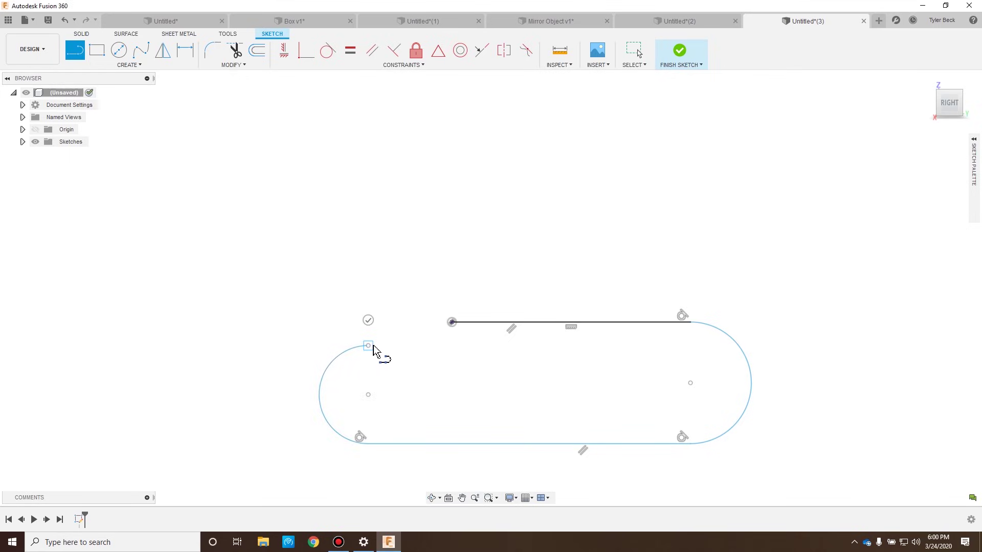
left_click(642, 346)
key("Escape")
left_click(571, 346)
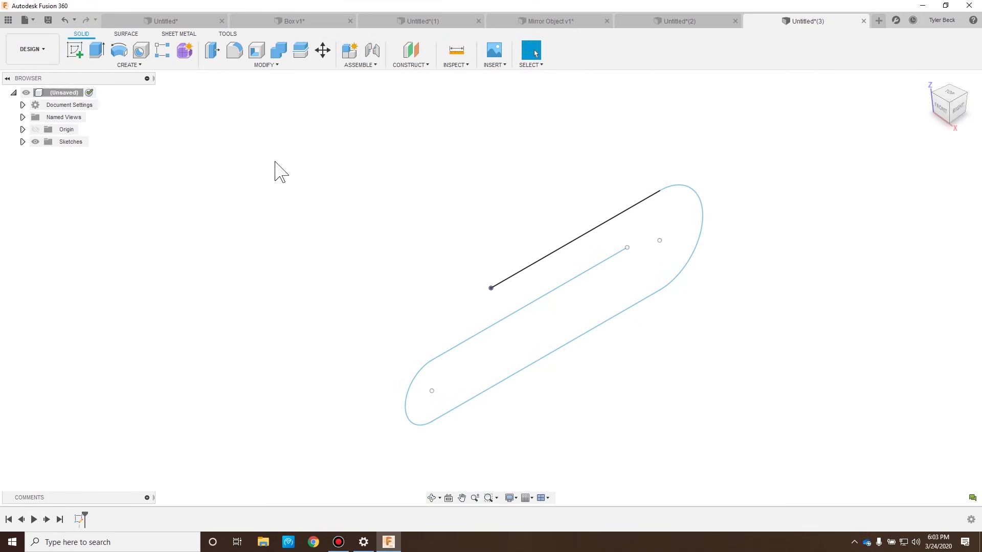
Draw a small centre-diameter circle at the origin on the plane at the path's start.
left_click(74, 49)
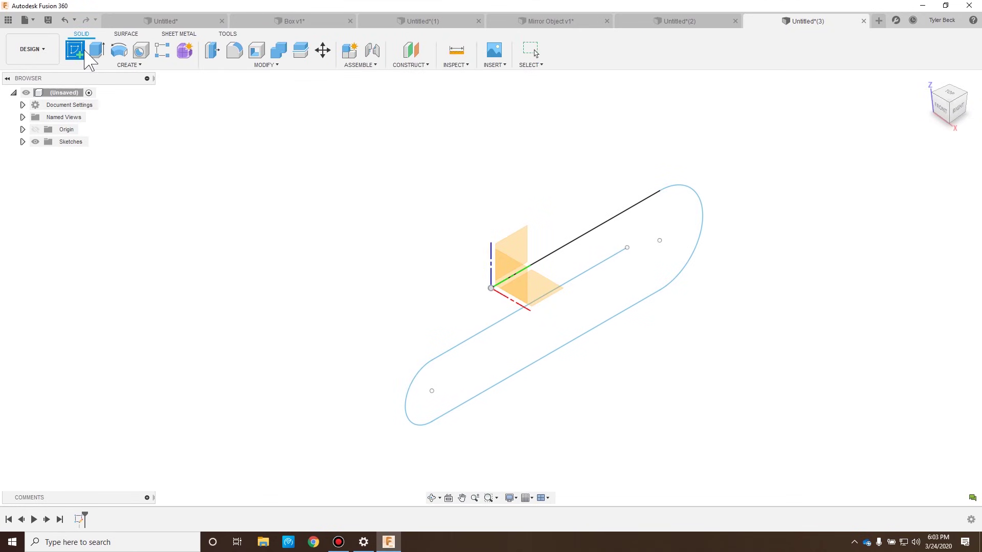
left_click(532, 289)
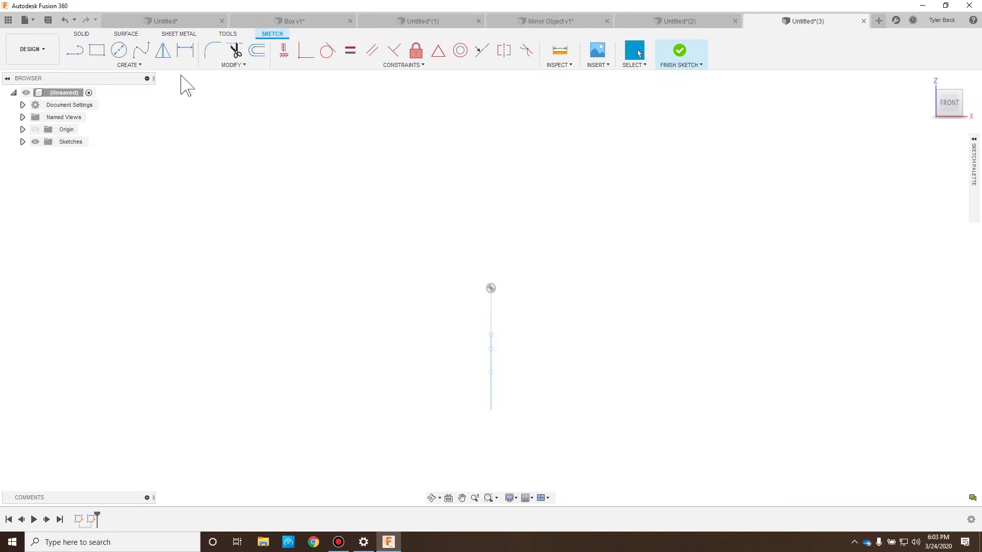
left_click(119, 50)
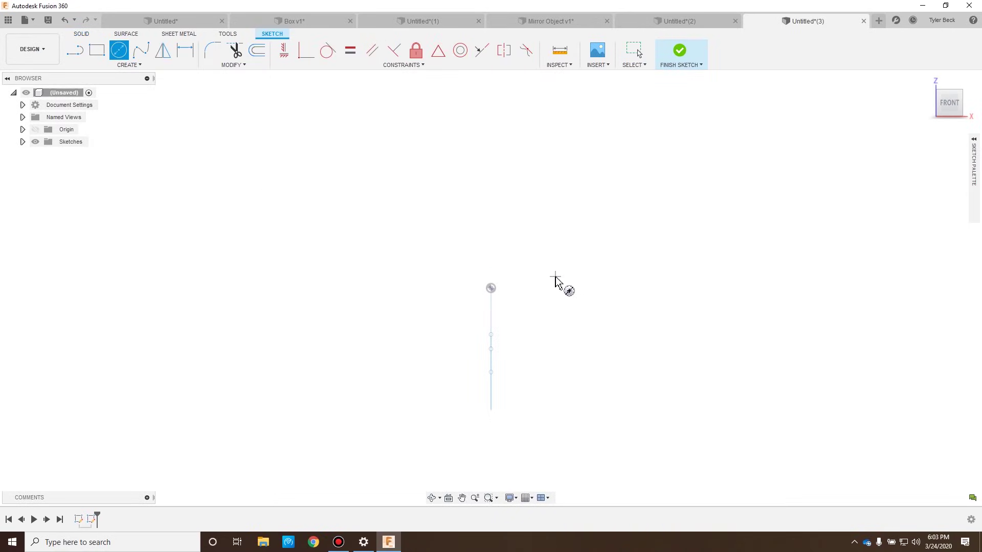
left_click(491, 288)
left_click(508, 307)
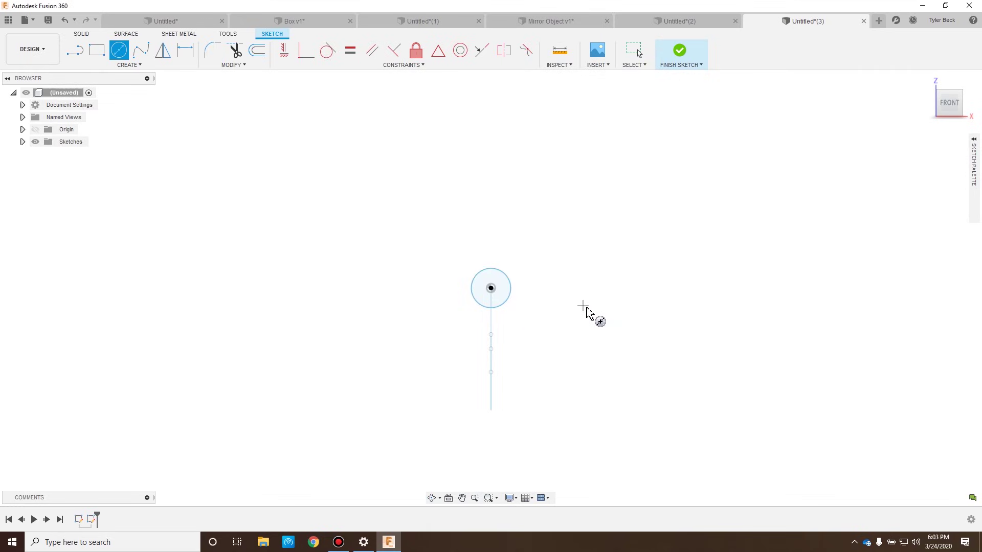
mouse_move(588, 318)
middle_mouse_down("shift")
mouse_move(532, 314)
mouse_move(526, 328)
middle_mouse_up("shift")
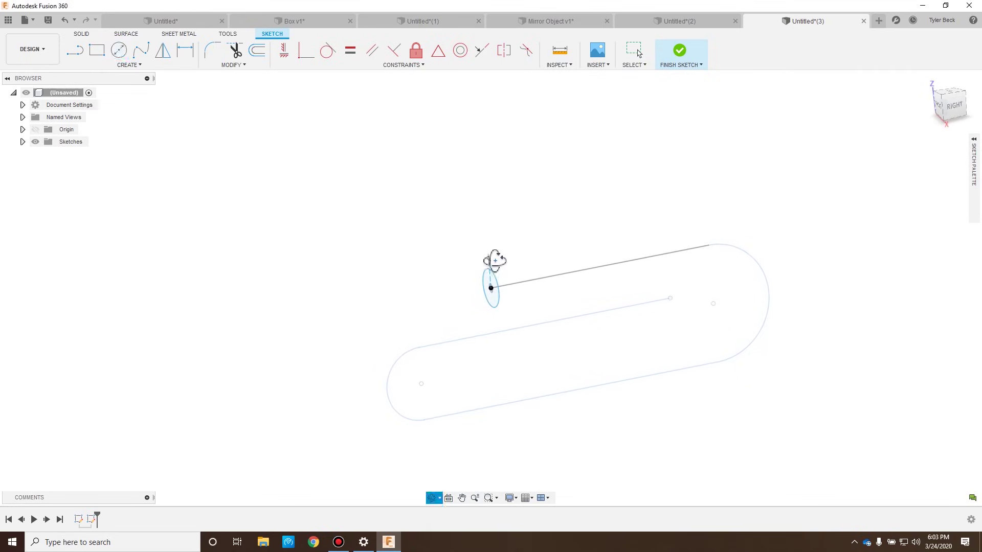
middle_click_drag(495, 258, 508, 285, "shift")
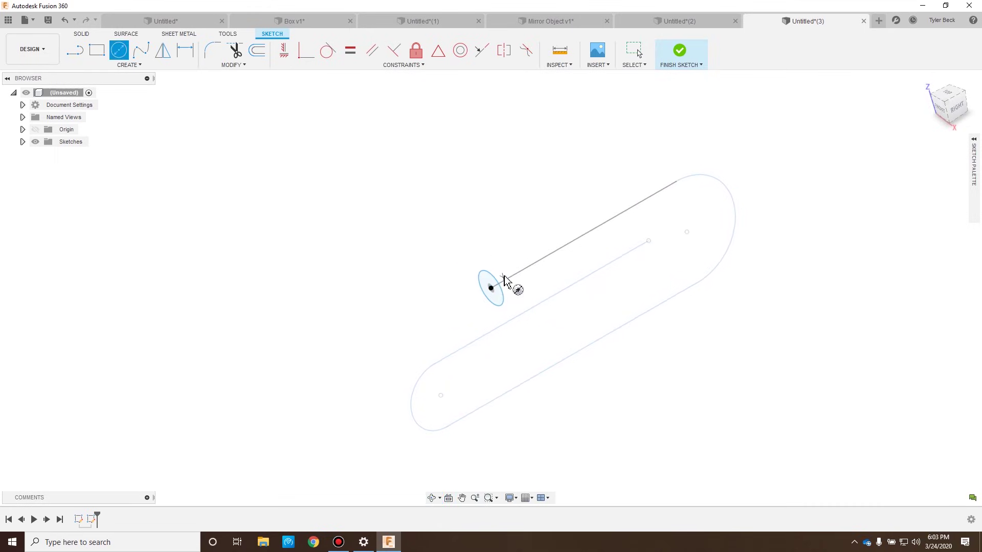
middle_click_drag(575, 305, 538, 320, "shift")
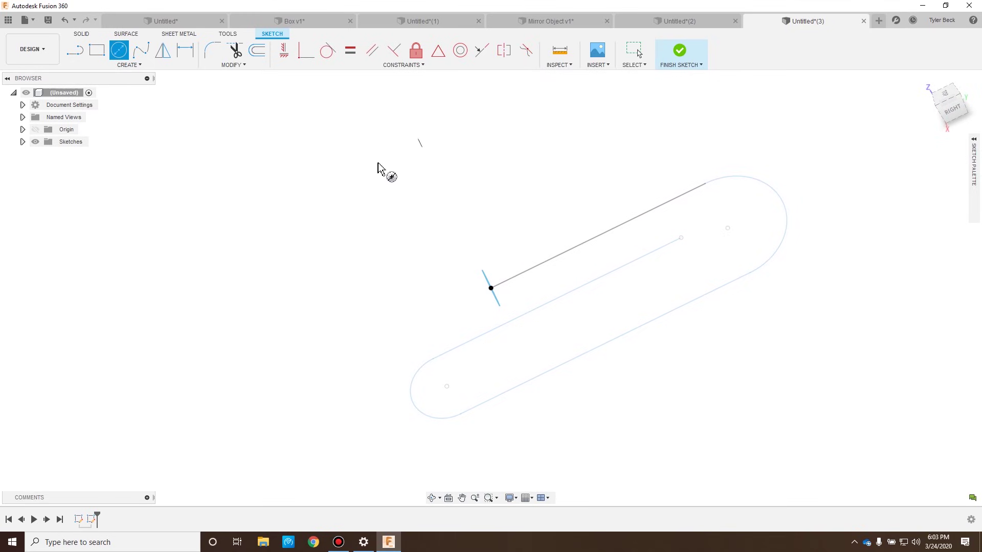
Sweep the circle profile along the wire path into a solid paperclip body.
type("ssw")
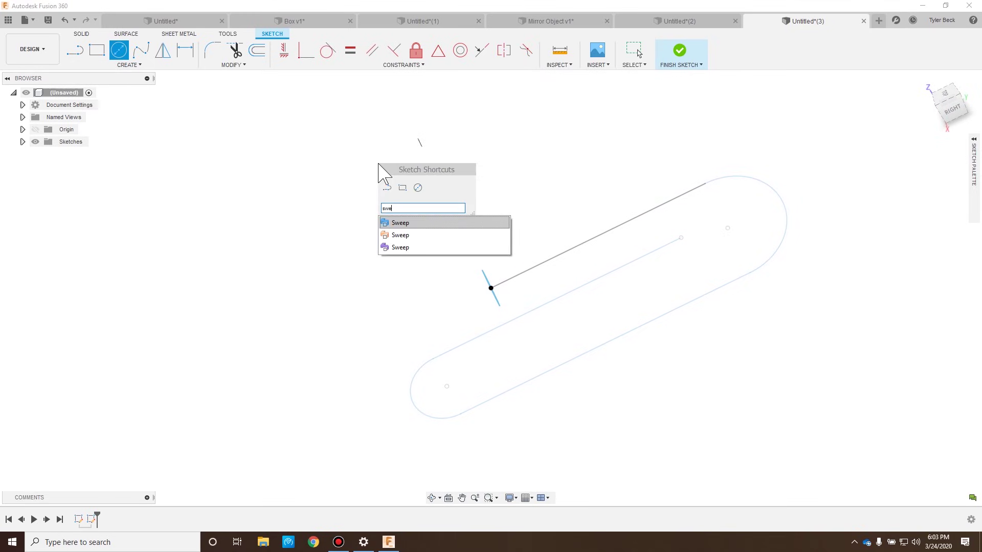
key("Return")
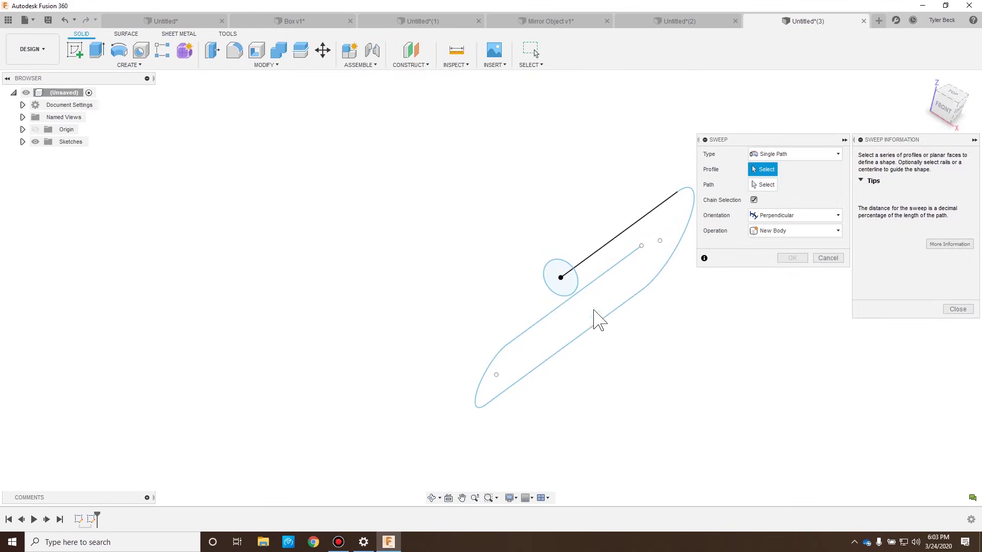
left_click(567, 287)
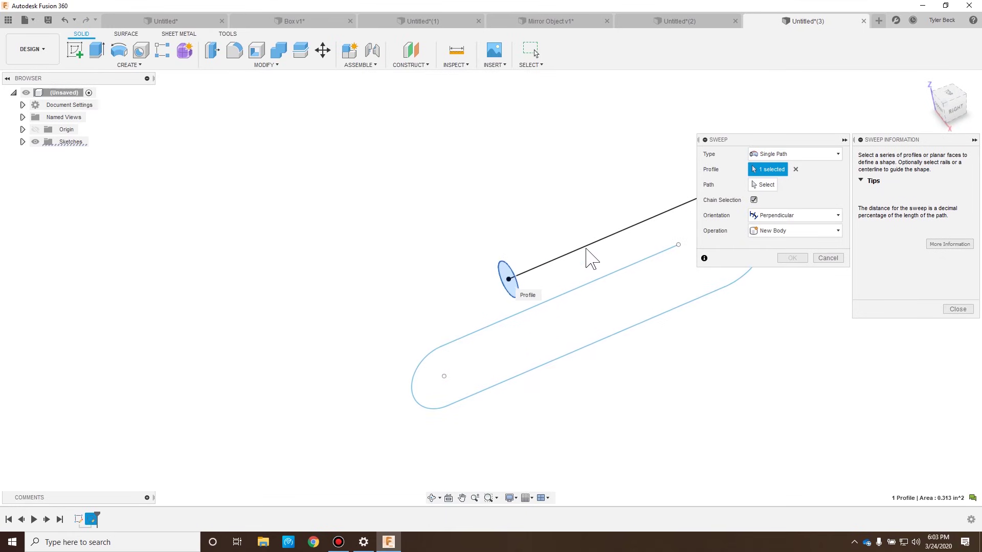
left_click(762, 184)
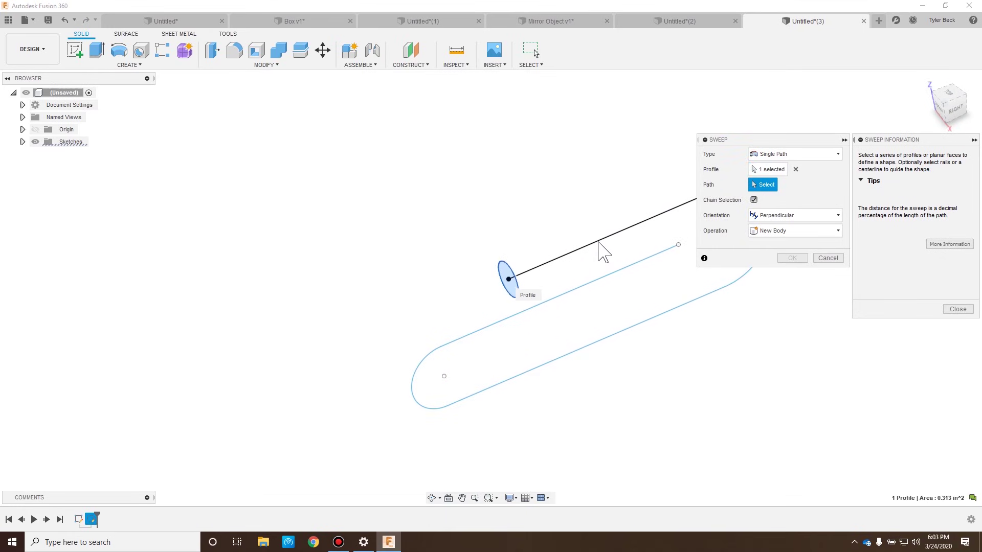
left_click(598, 242)
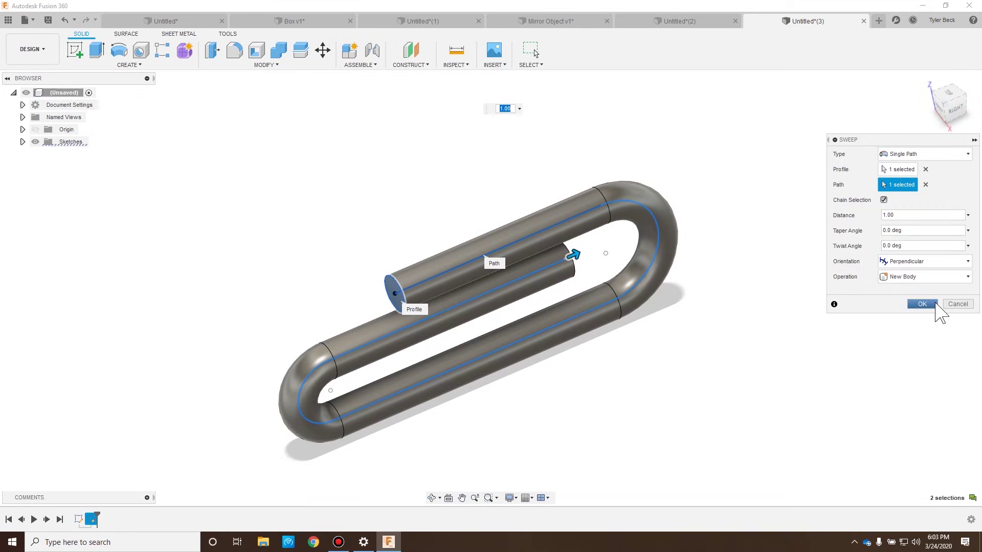
left_click(935, 304)
middle_click_drag(664, 334, 739, 220, "shift")
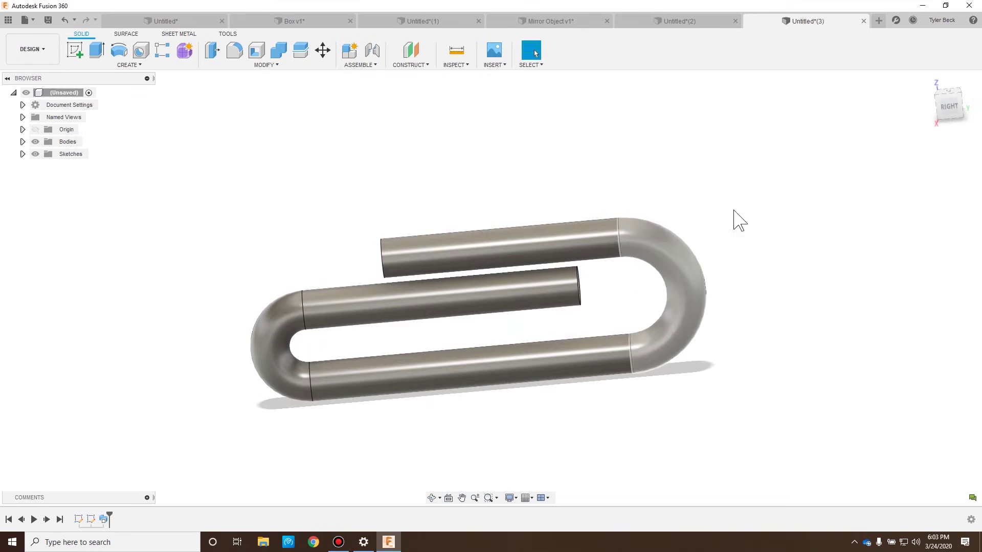
Switch to the right side view and reopen the path sketch for editing.
left_click(948, 104)
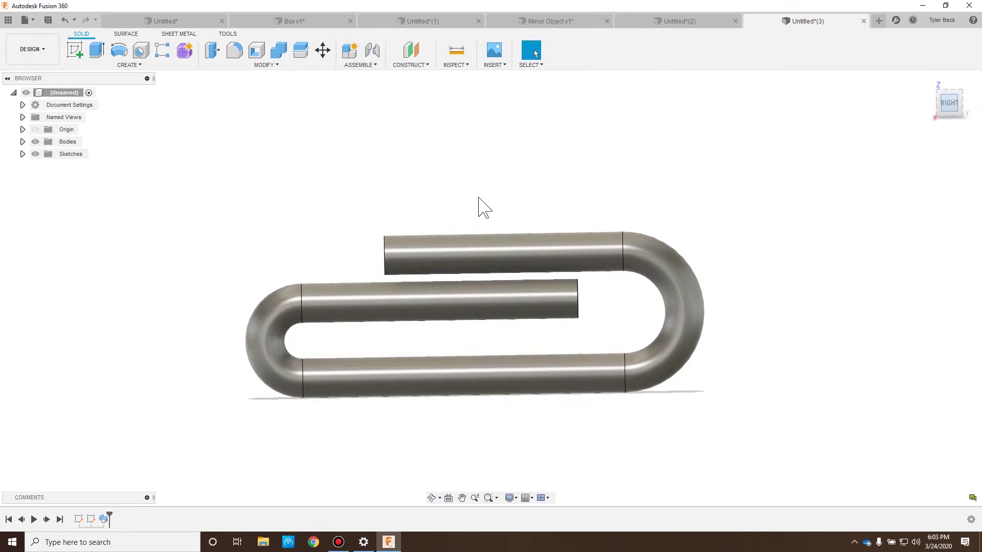
right_click(78, 519)
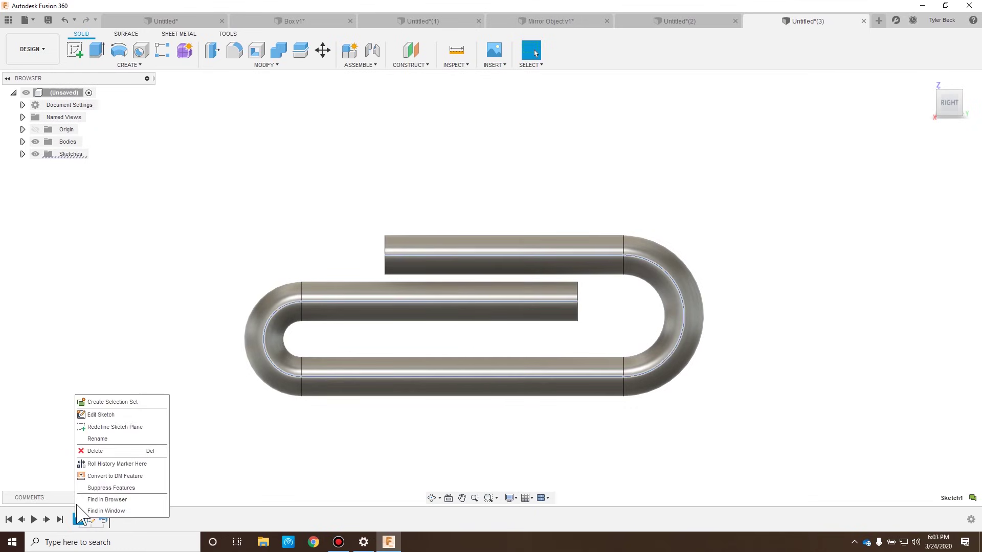
left_click(101, 415)
Dimension the middle line 0.75 in from the top line and also to the bottom line.
key("d")
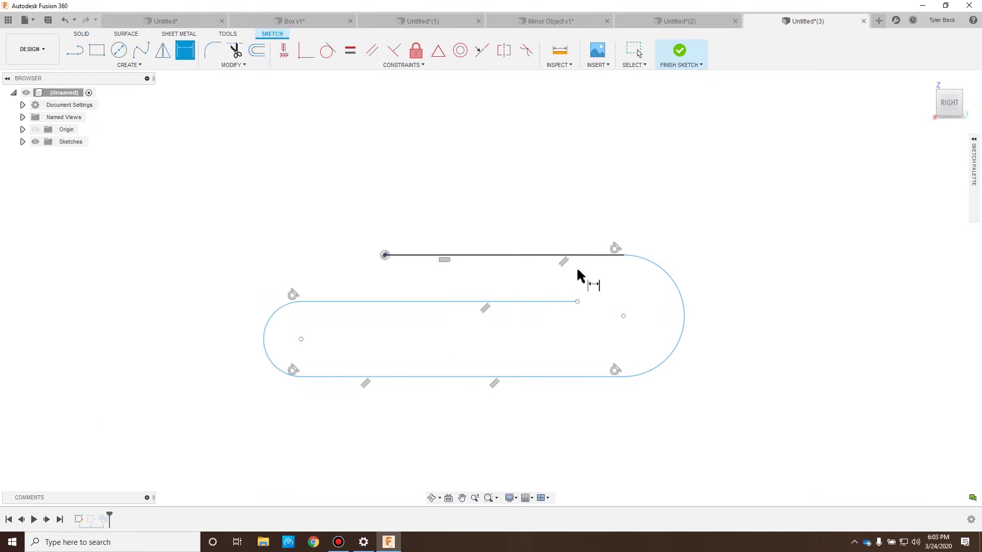
left_click(522, 302)
left_click(511, 255)
left_click(480, 276)
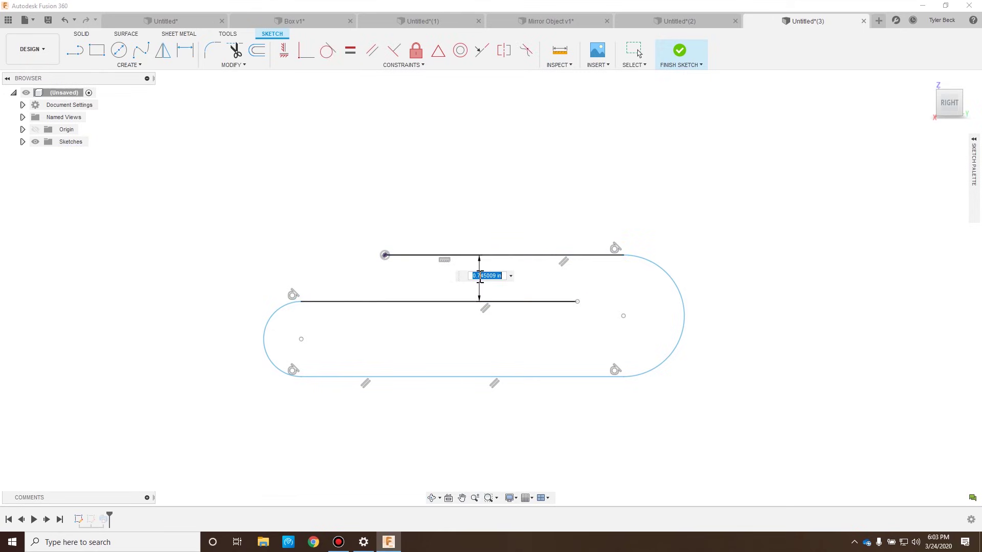
type(".75")
key("Return")
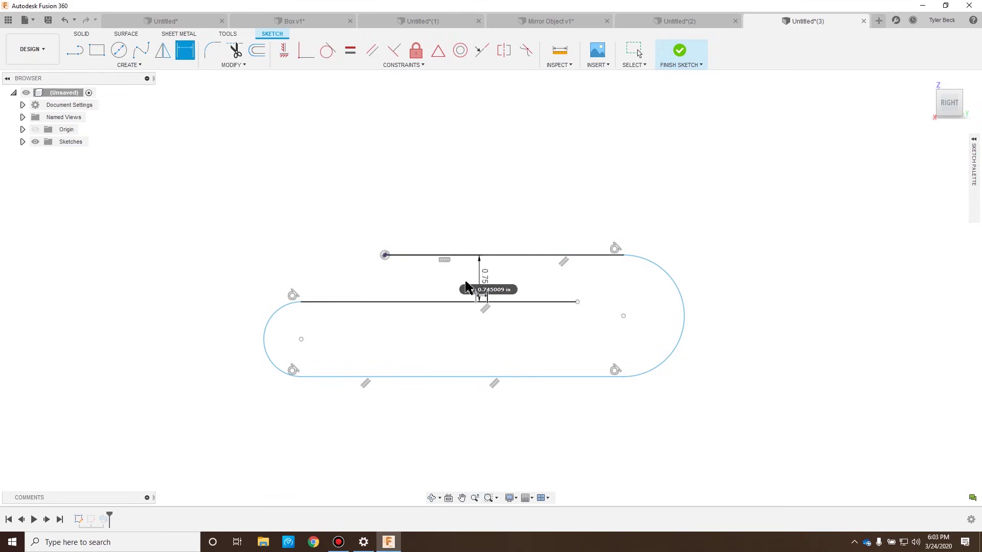
left_click(341, 304)
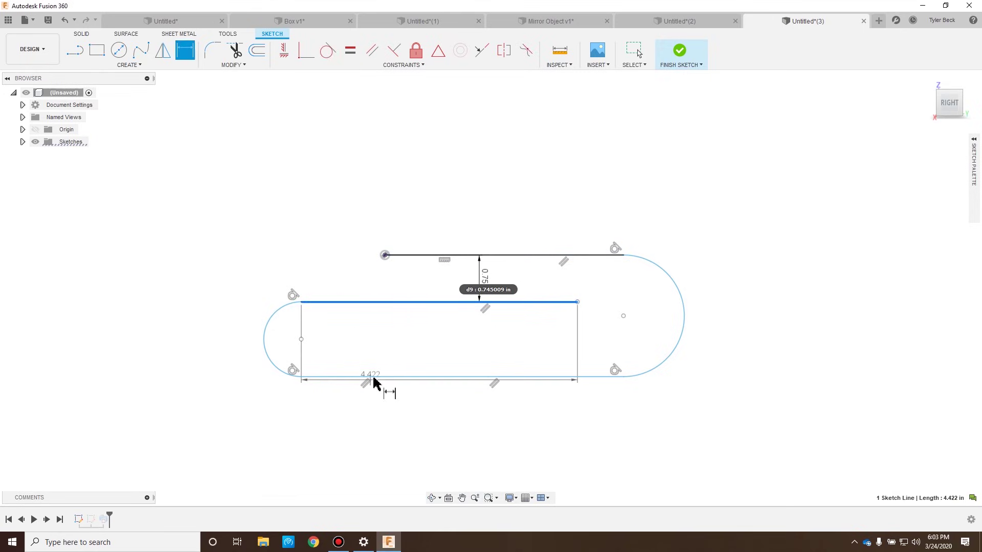
left_click(519, 378)
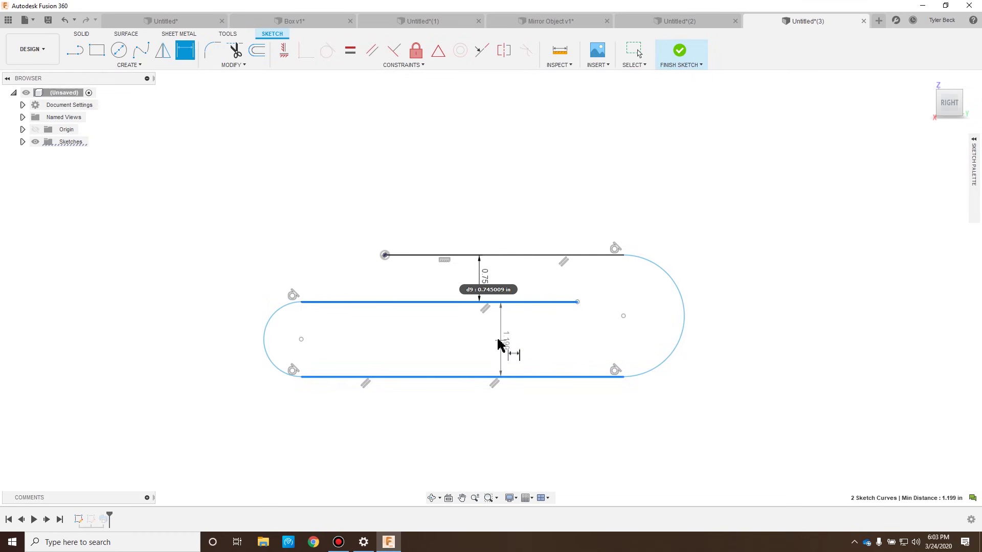
left_click(489, 340)
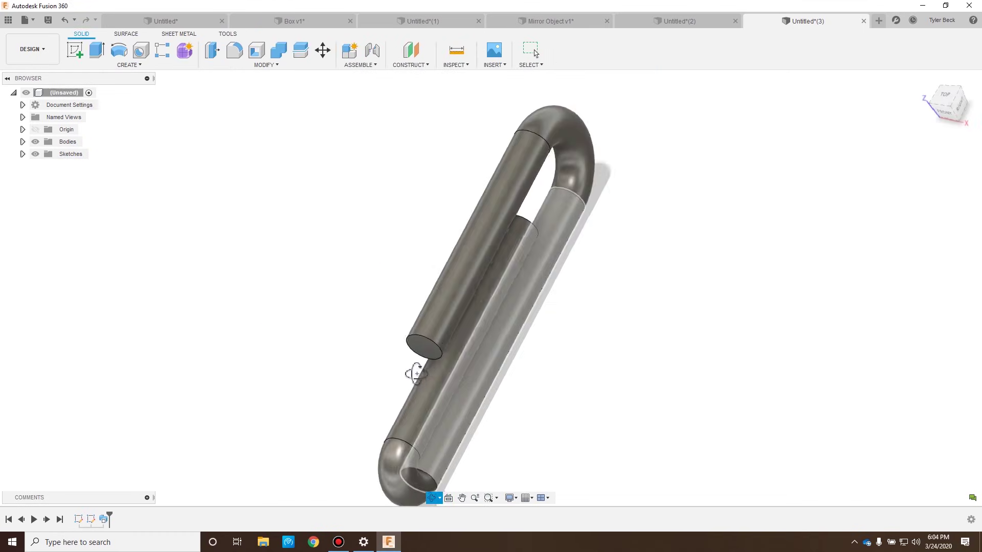
mouse_move(412, 368)
middle_mouse_down("shift")
mouse_move(344, 354)
mouse_move(376, 377)
middle_mouse_up("shift")
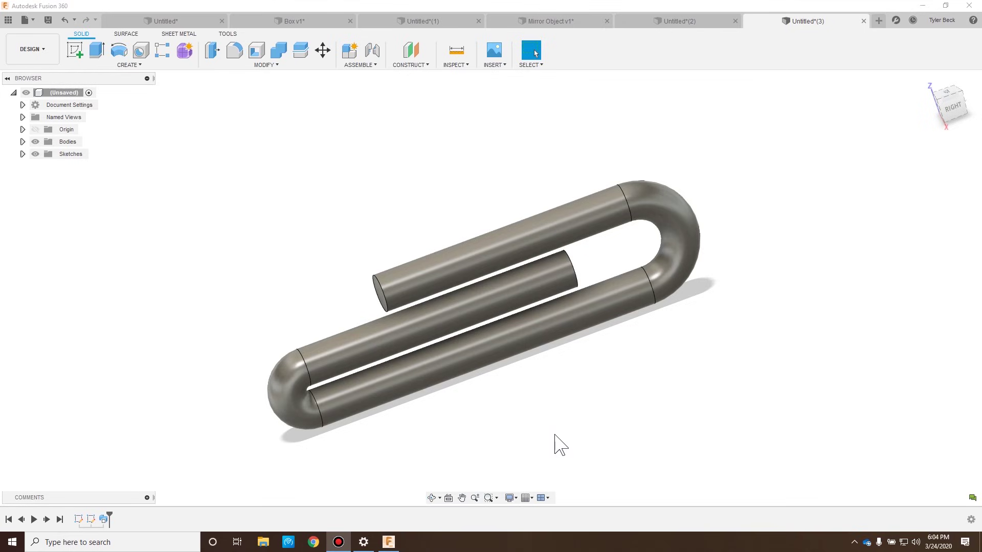
mouse_move(556, 437)
middle_mouse_down("shift")
mouse_move(573, 414)
mouse_move(552, 419)
mouse_move(565, 425)
middle_mouse_up("shift")
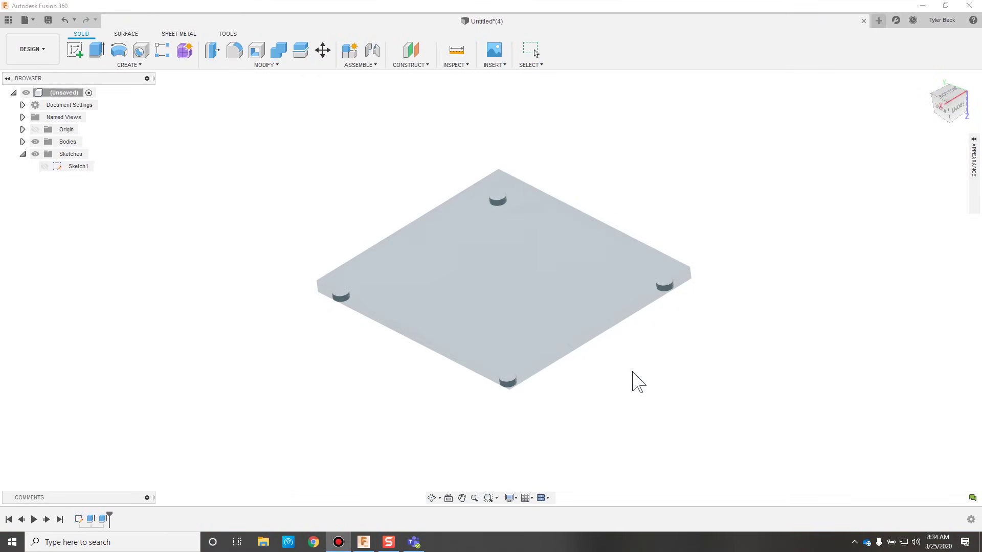
Tilt the glass plate to a low side view, then start a new Untitled design.
middle_click_drag(625, 347, 695, 351, "shift")
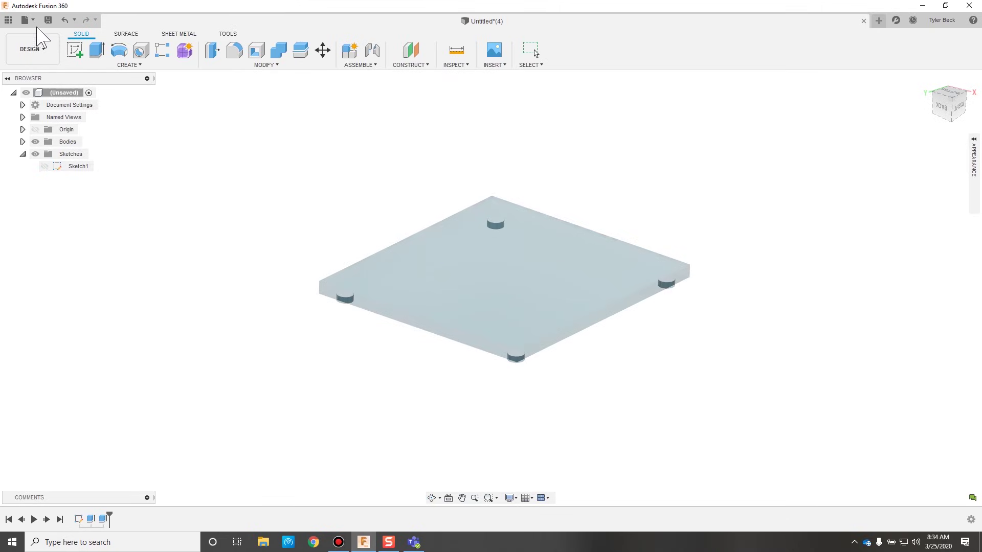
left_click(25, 20)
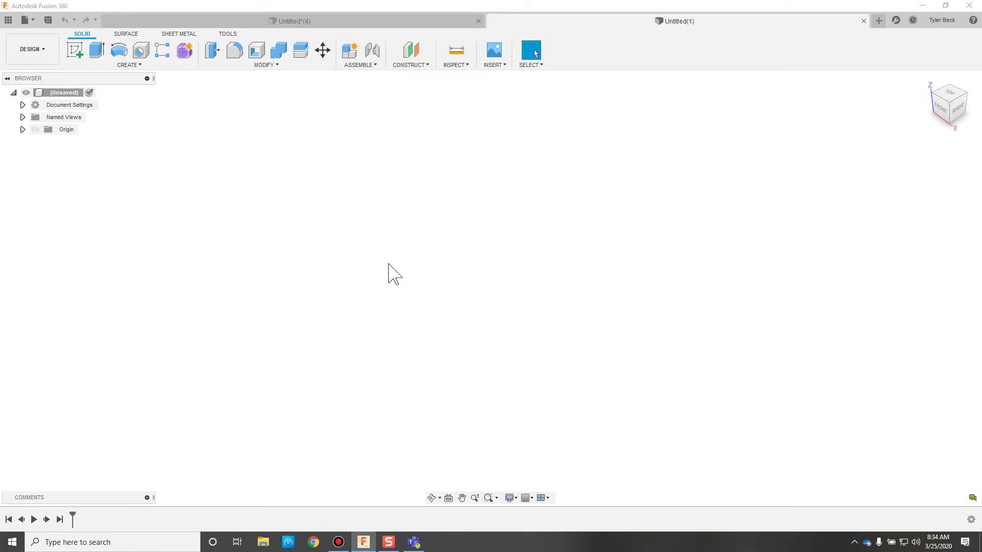
Sketch a center rectangle on the ground plane, centred at the origin.
type("ssk")
key("Return")
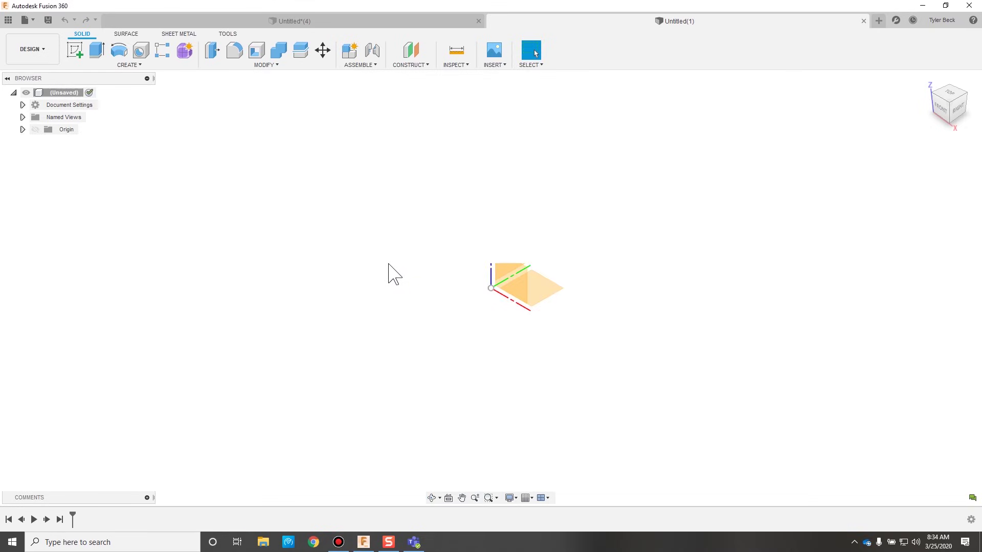
type("RE")
type("C")
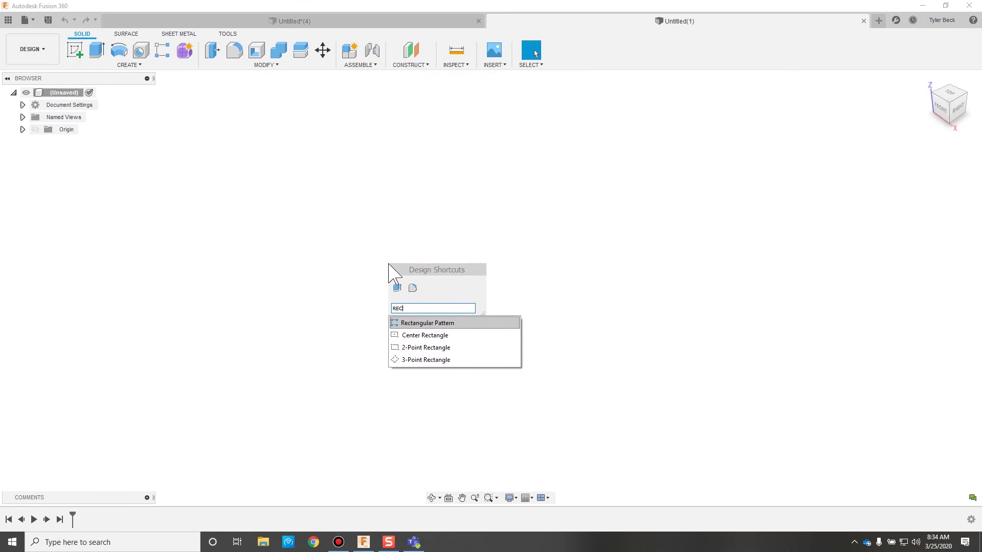
left_click(436, 335)
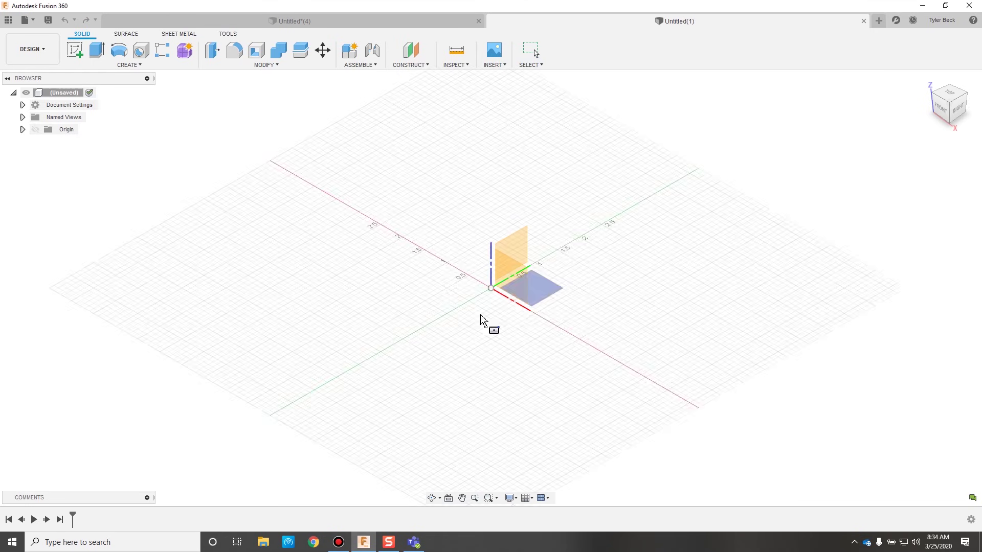
left_click(536, 293)
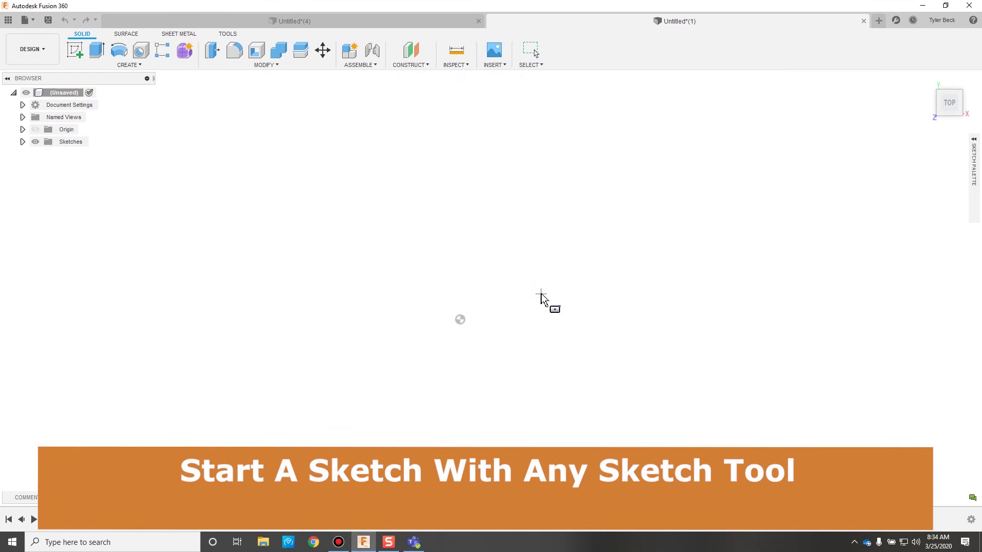
left_click(460, 320)
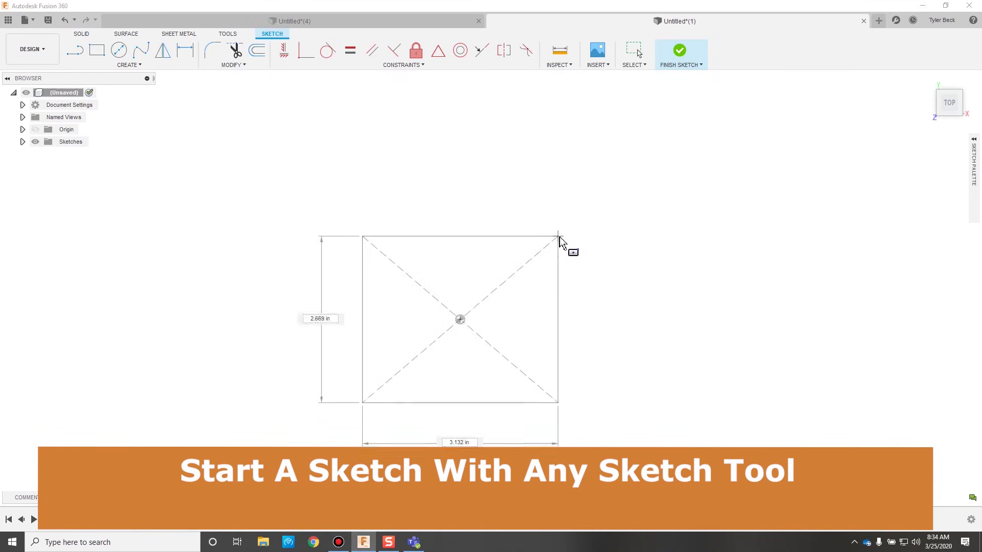
left_click(560, 235)
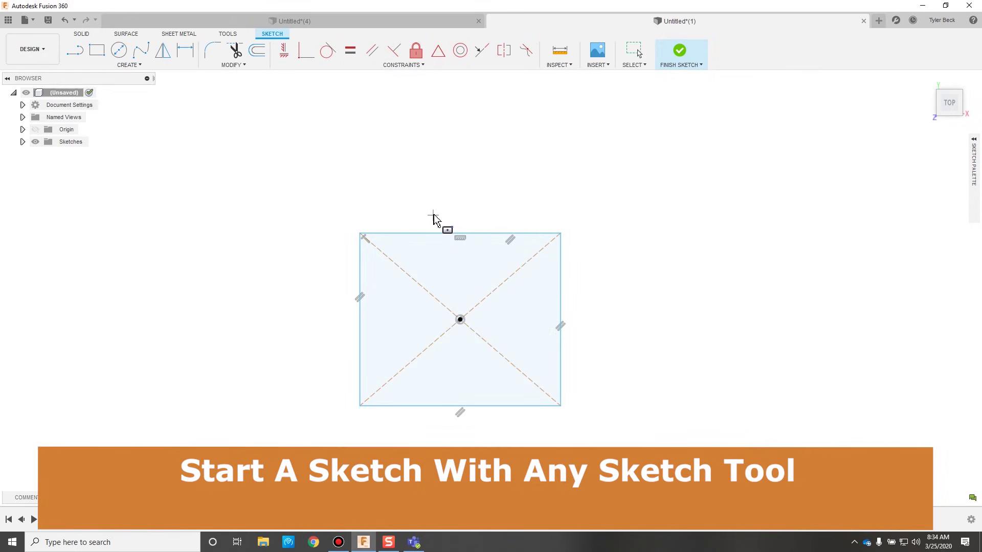
key("Escape")
Dimension the rectangle's right edge to 3 and its top edge to 4.
key("d")
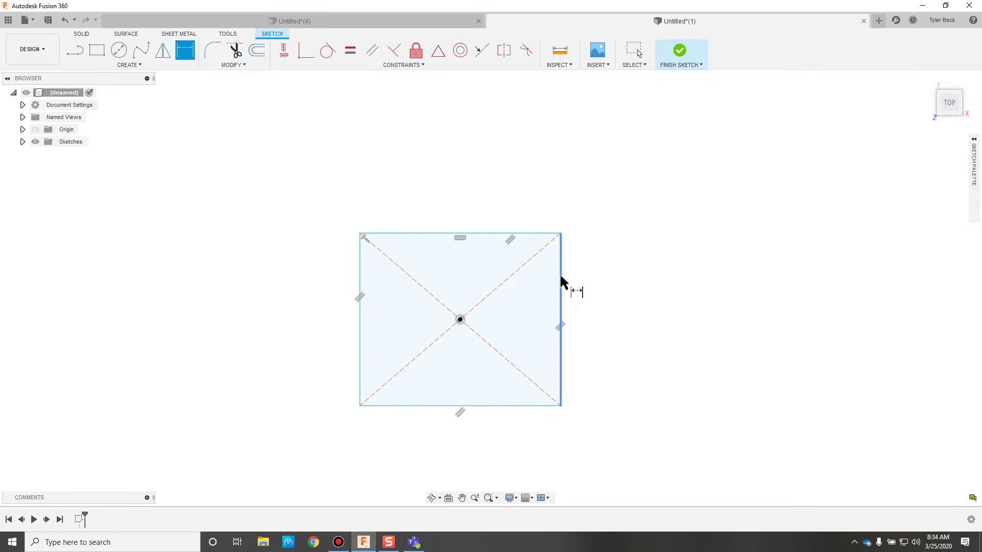
left_click(560, 282)
left_click(605, 266)
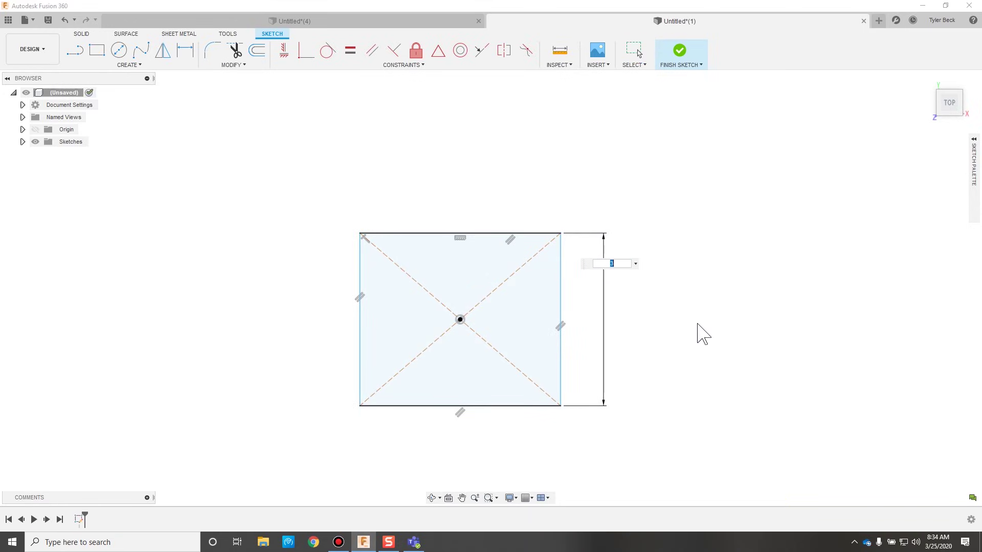
type("3")
key("Return")
key("Escape")
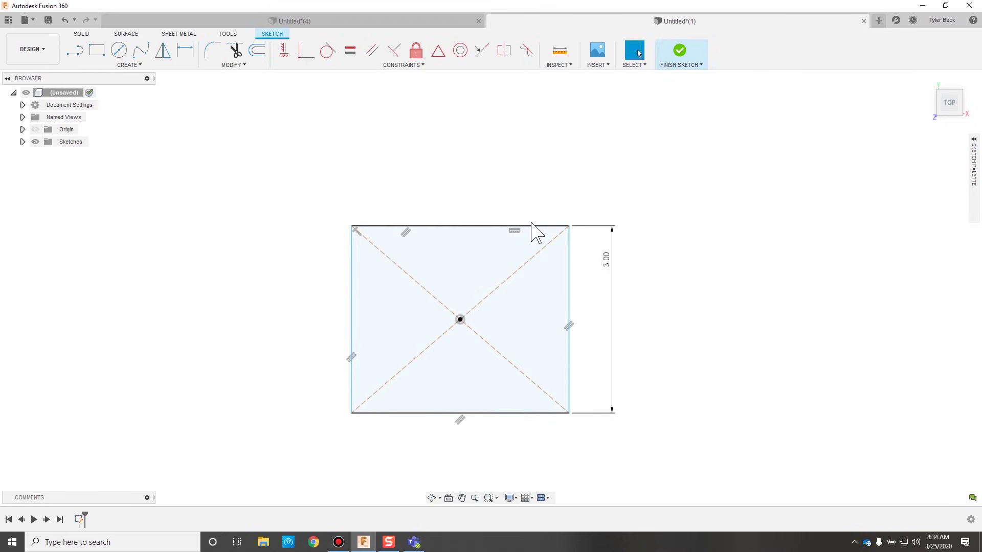
key("d")
left_click(491, 226)
left_click(490, 196)
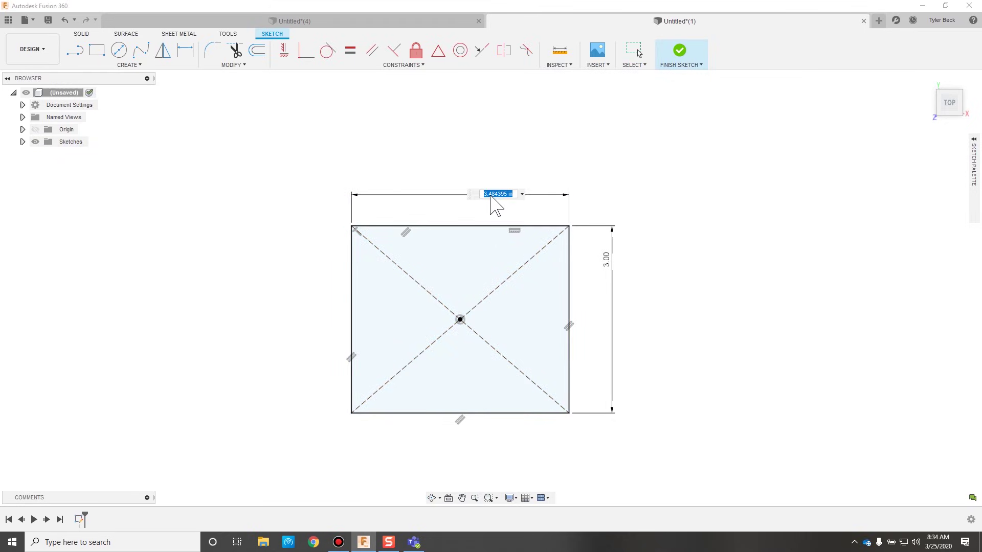
type("4")
key("Return")
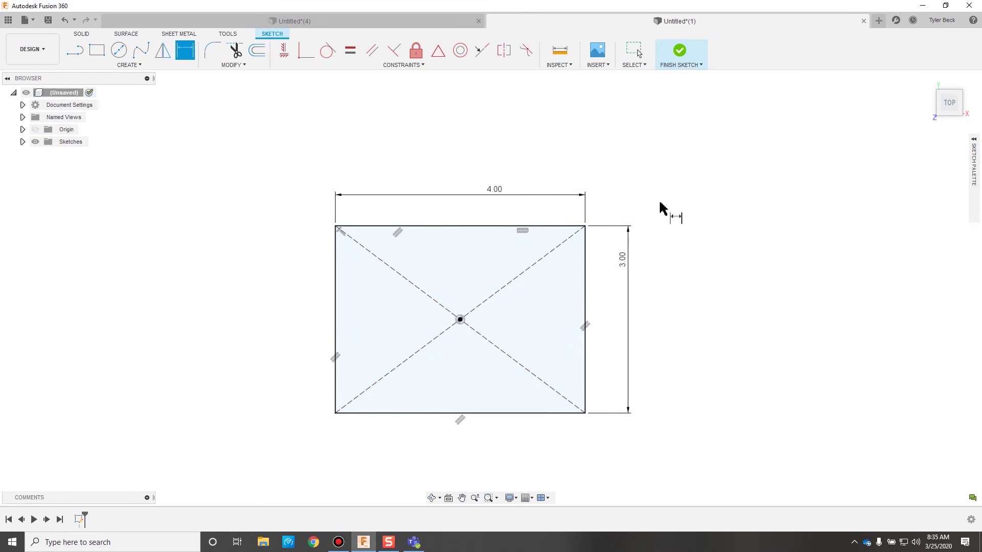
Draw four small centre-diameter circles inside the top-right, top-left, bottom-right and bottom-left corners.
left_click(120, 50)
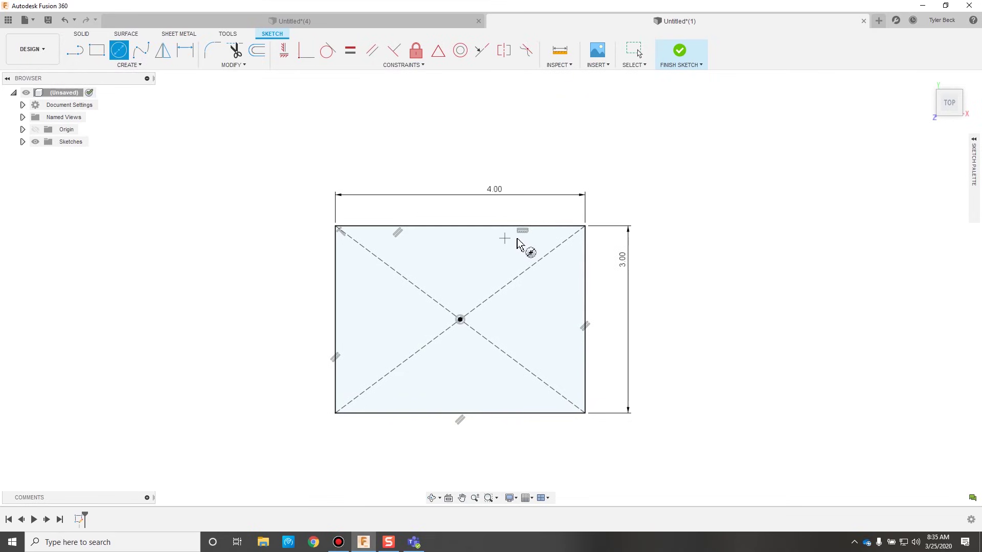
left_click(570, 237)
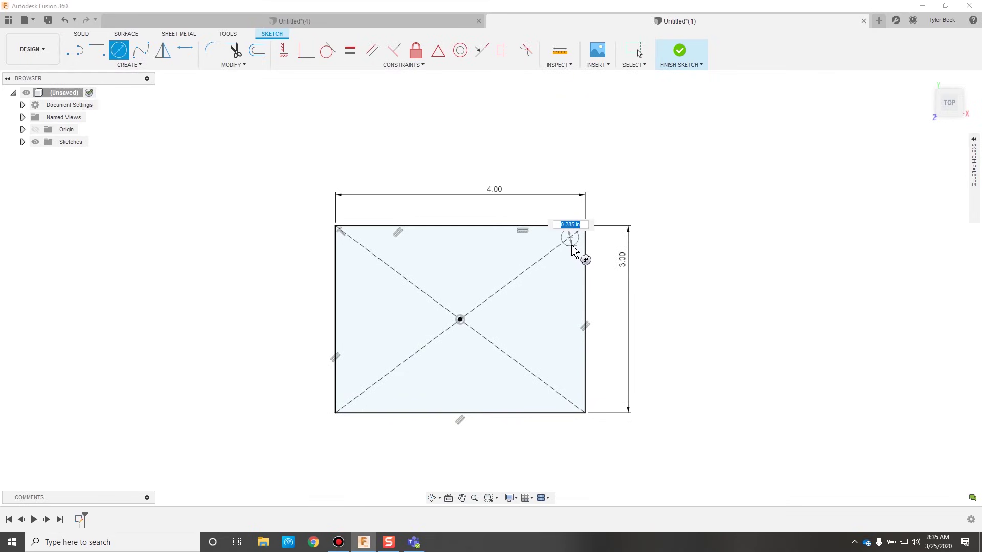
left_click(576, 243)
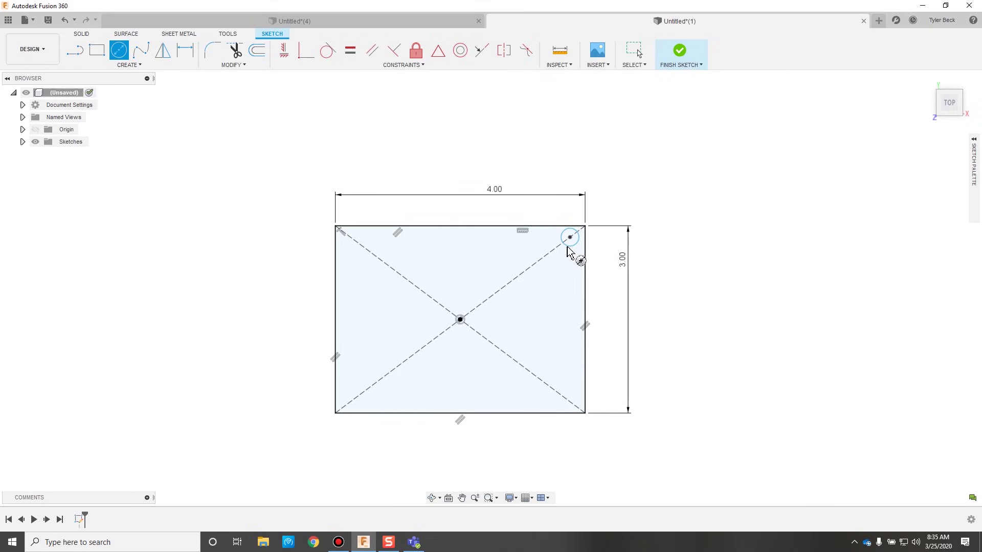
left_click(351, 237)
left_click(356, 242)
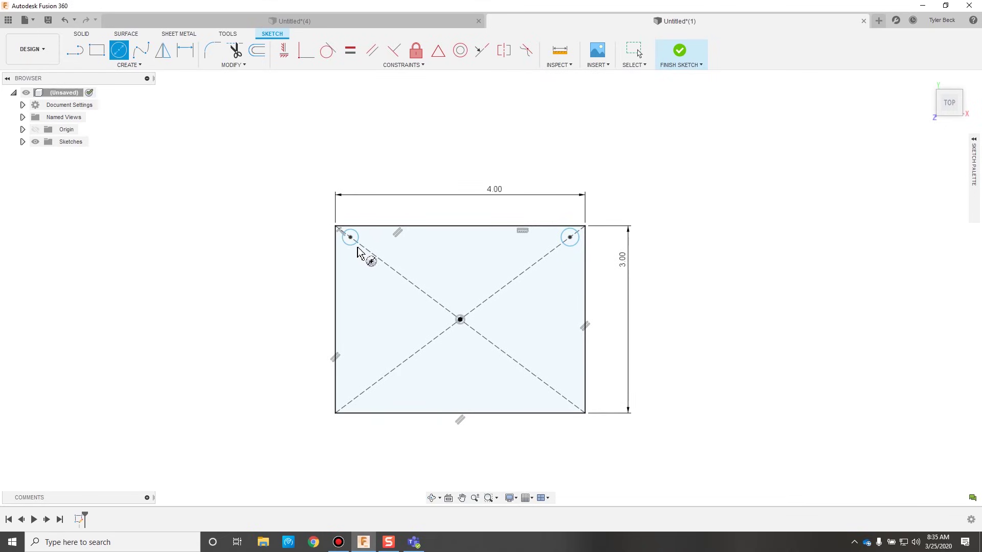
left_click(565, 398)
left_click(565, 408)
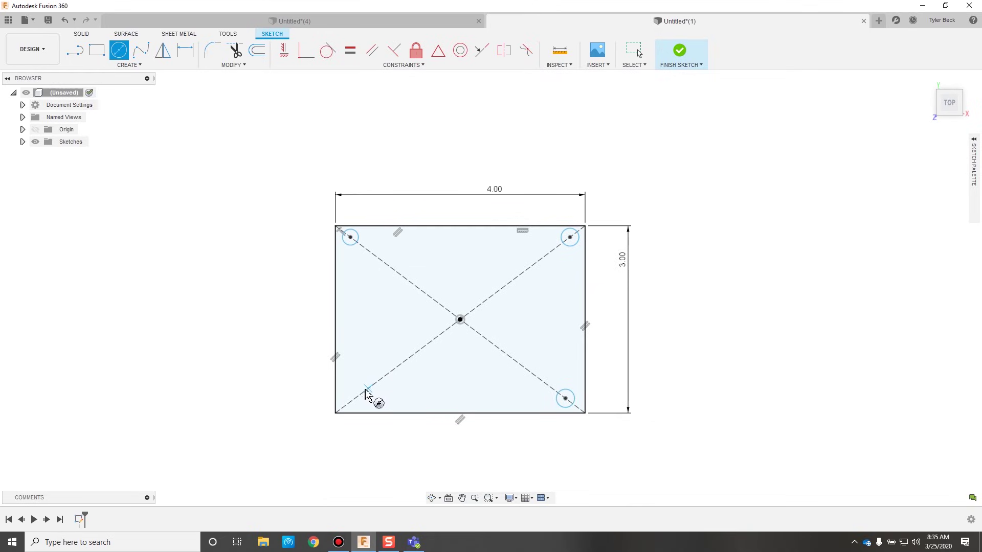
left_click(354, 398)
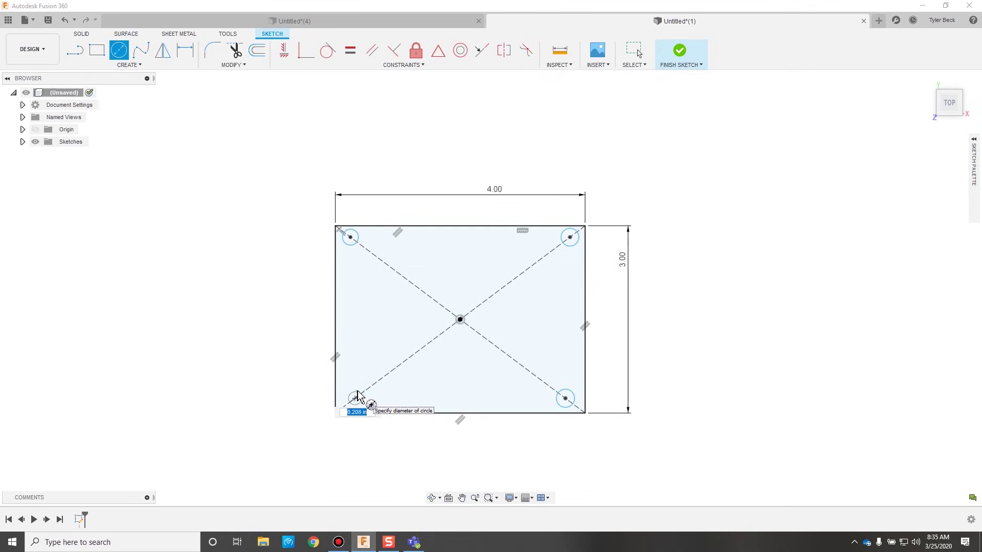
left_click(360, 403)
key("Escape")
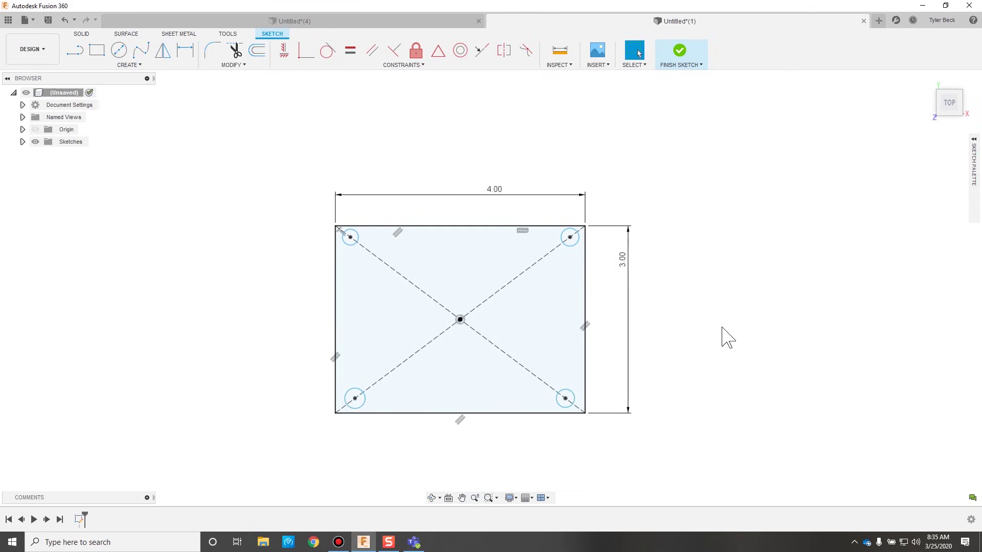
Dimension the top-right circle's diameter to 0.30.
key("Escape")
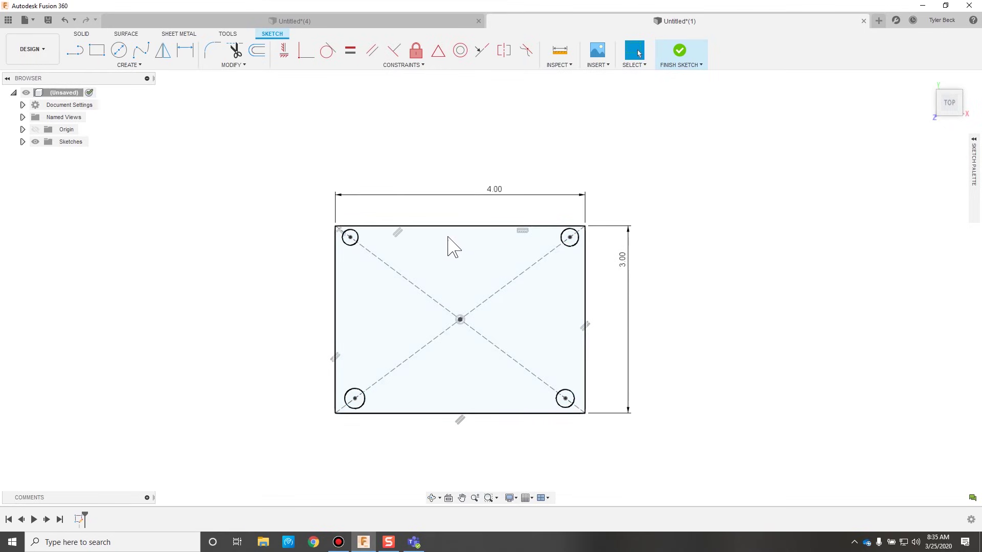
key("d")
left_click(576, 242)
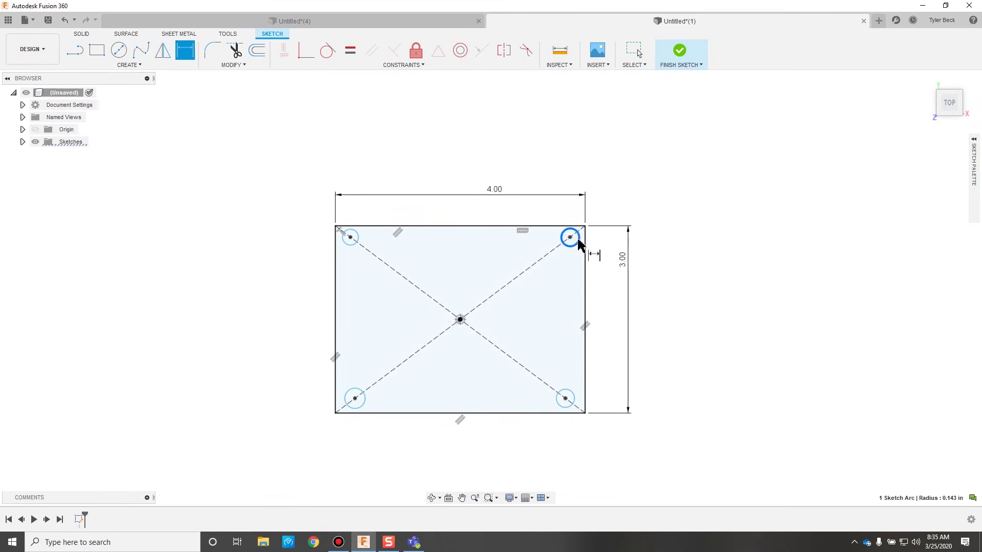
left_click(609, 204)
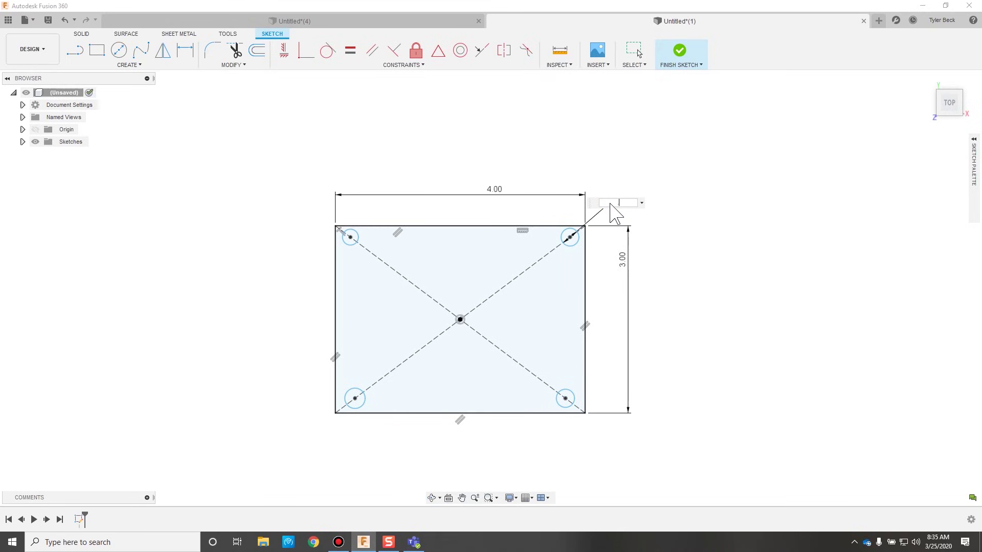
key("Return")
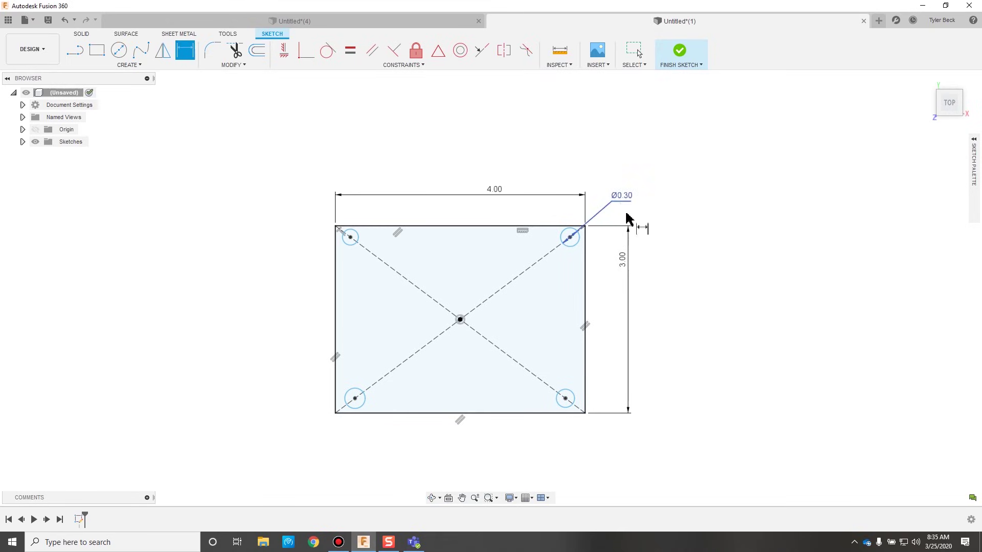
Set the top-right circle's distance from the rectangle's right edge to 0.35.
left_click(571, 242)
left_click(585, 249)
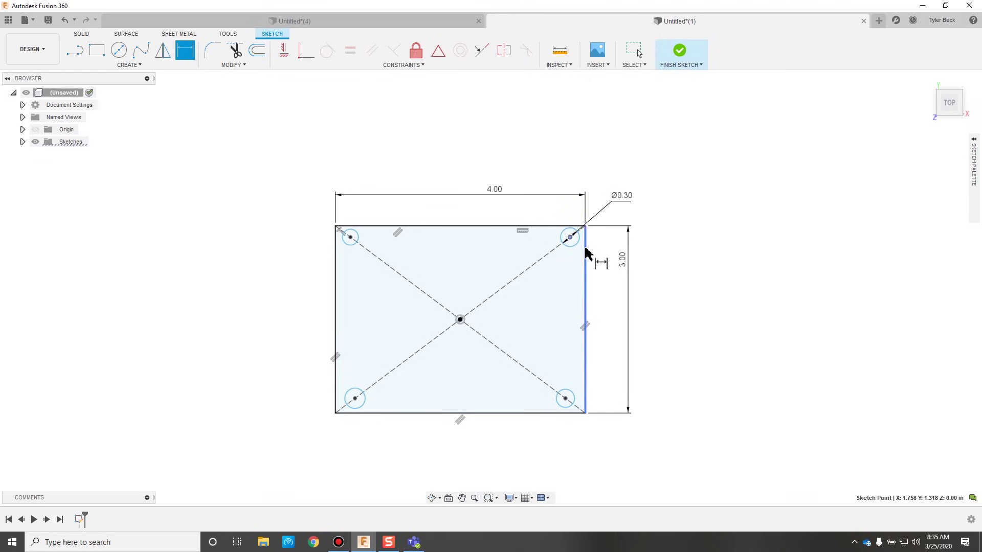
left_click(659, 249)
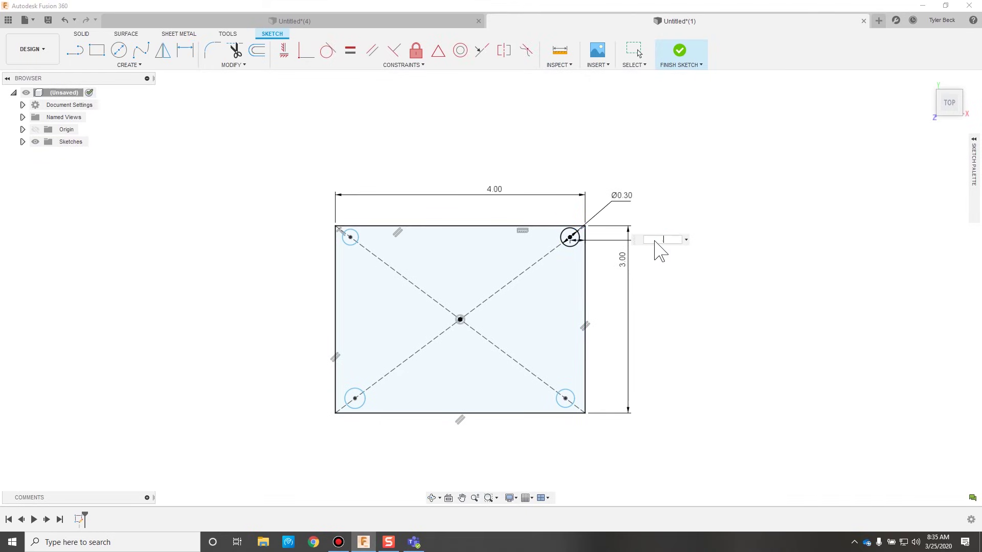
type(".35")
key("Return")
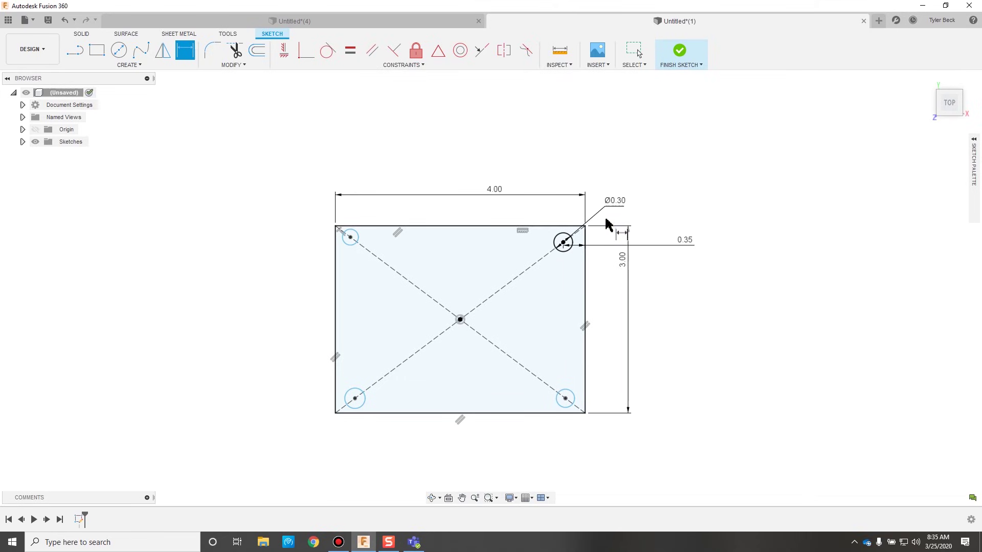
Try a top-edge distance dimension on the circle and dismiss the over-constrained warning.
left_click(563, 243)
left_click(562, 226)
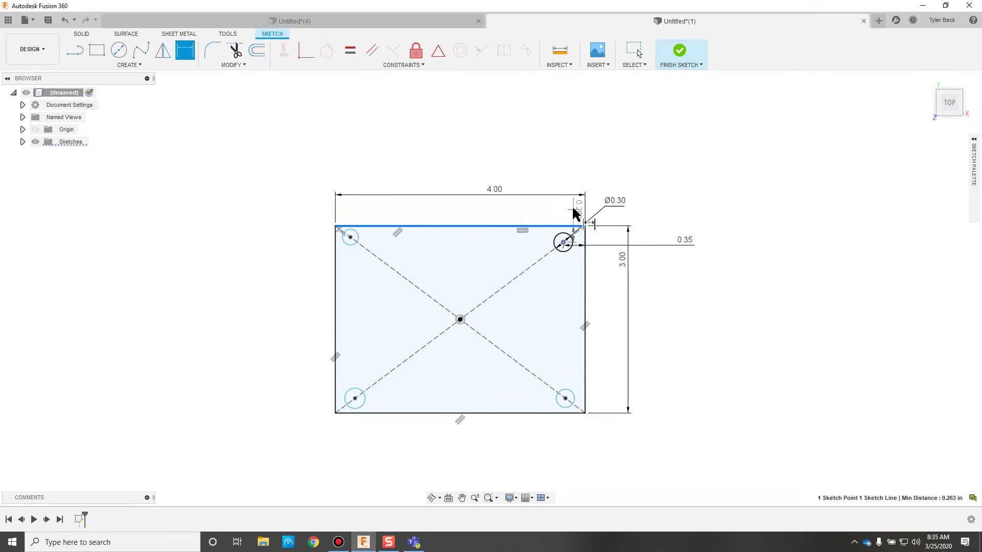
left_click(570, 210)
key("Escape")
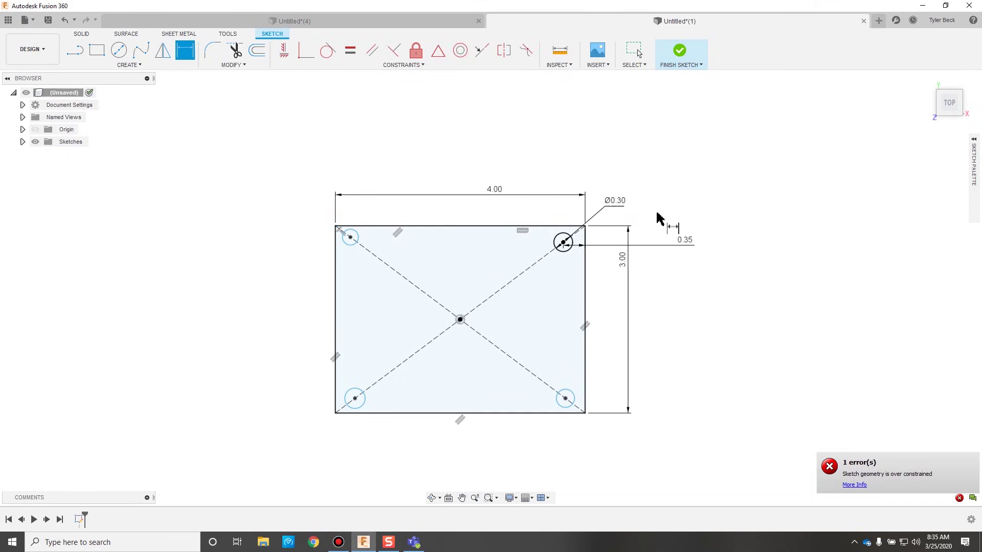
Zoom and pan to recentre the plate, then exit Sketch Dimension to clear the error.
scroll(578, 228, "up", 3)
scroll(562, 245, "up", 2)
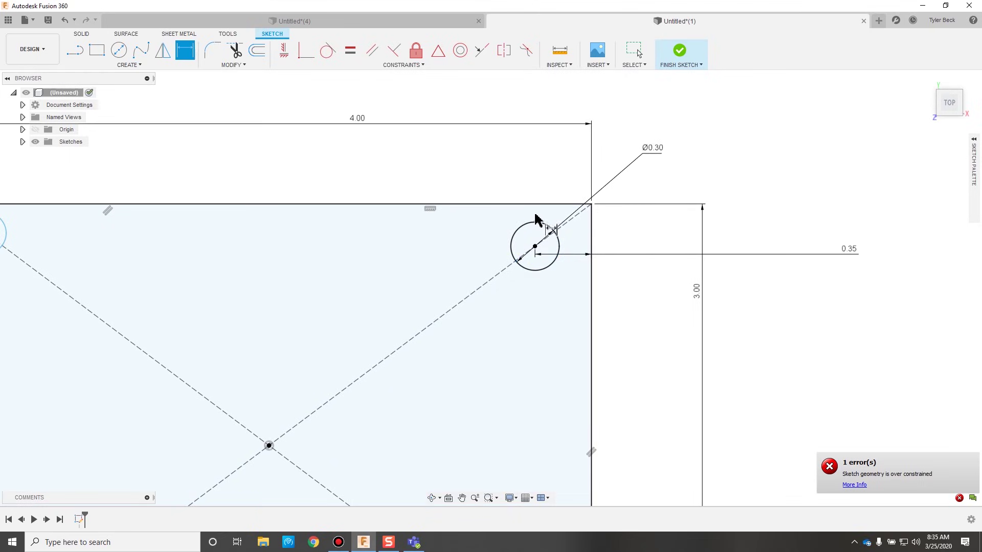
scroll(618, 274, "down", 1)
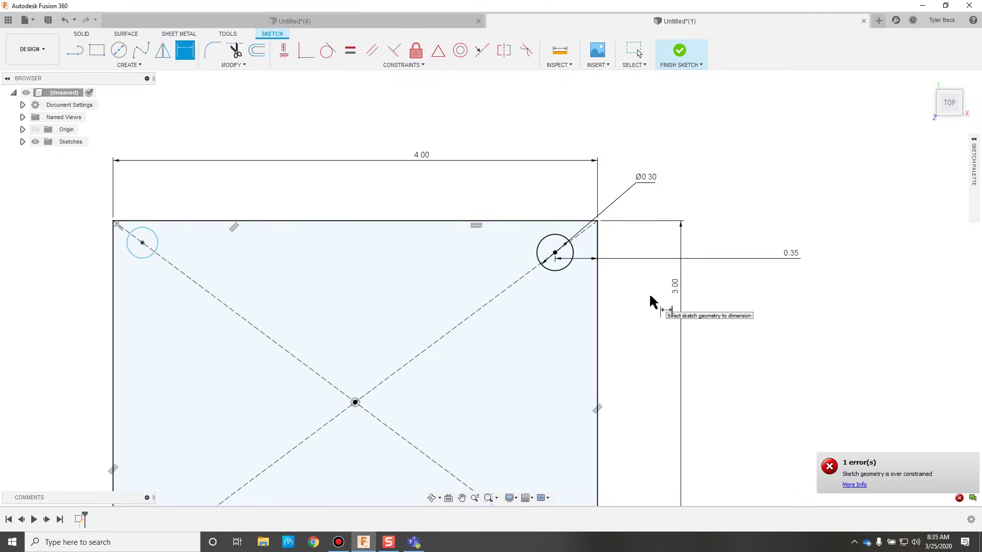
scroll(636, 296, "down", 1)
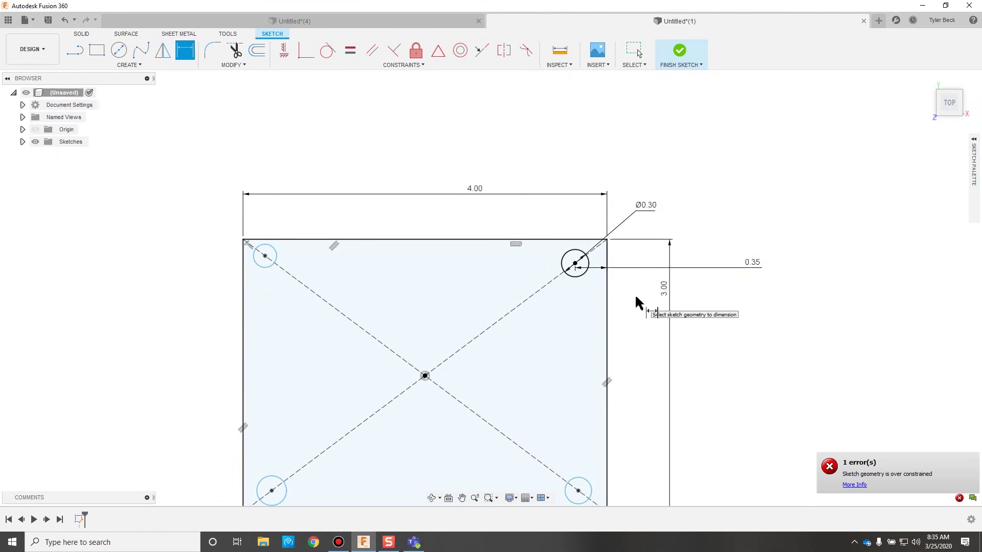
middle_click_drag(637, 302, 636, 279)
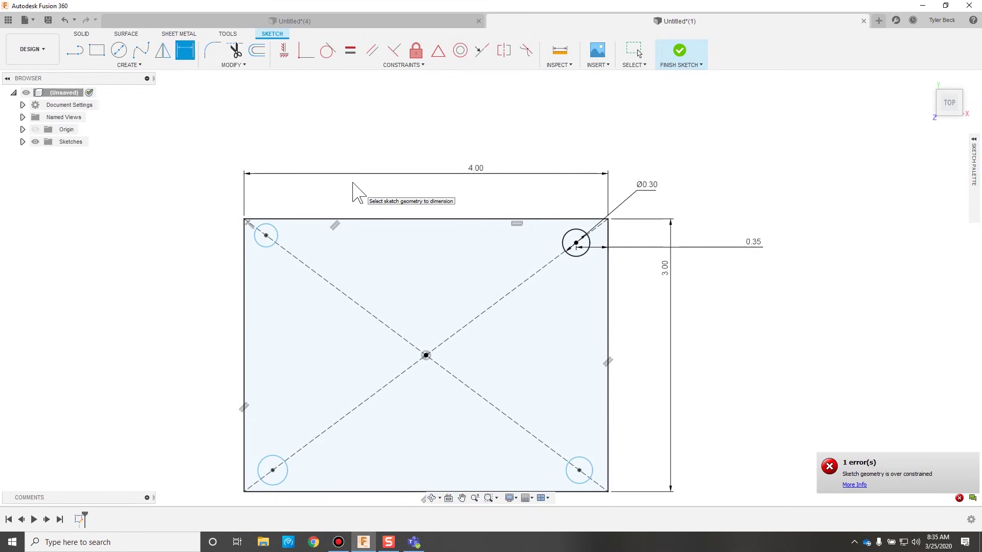
key("Escape")
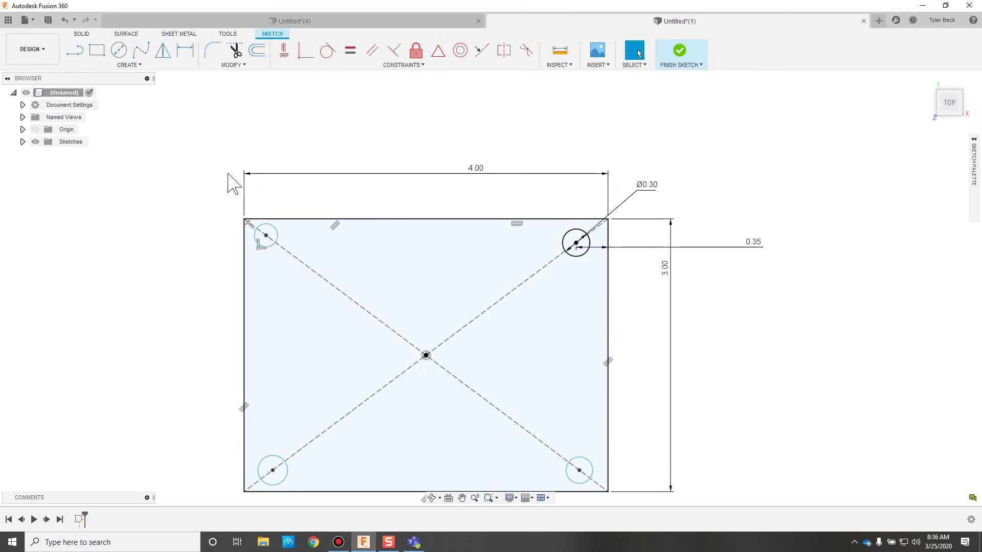
Make the top-left and top-right circle centres horizontal with each other.
left_click(266, 235)
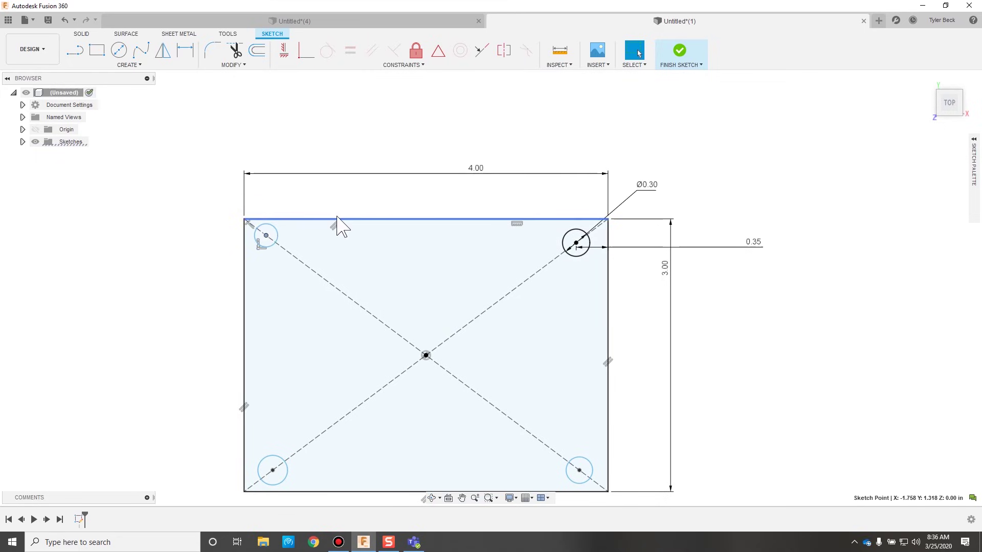
left_click(576, 243)
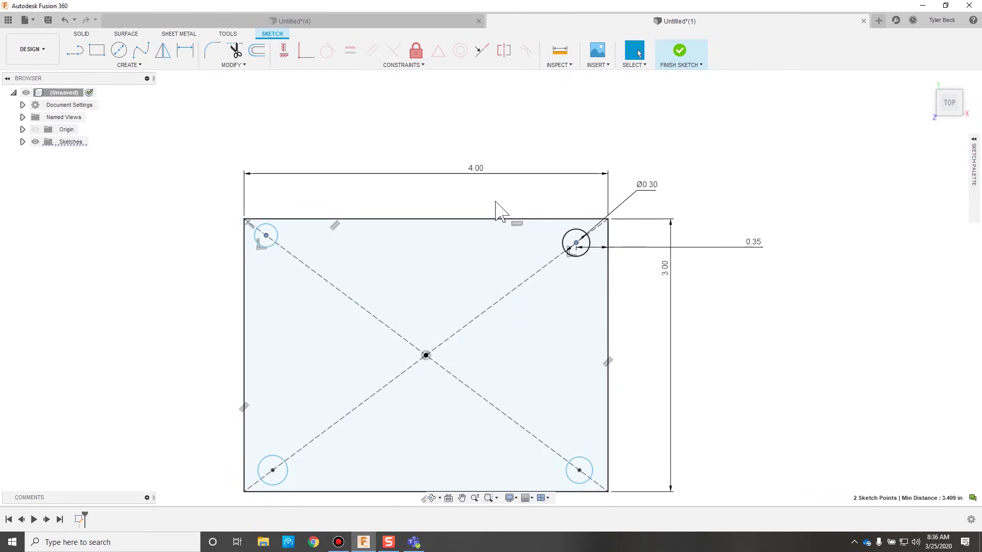
right_click(725, 179)
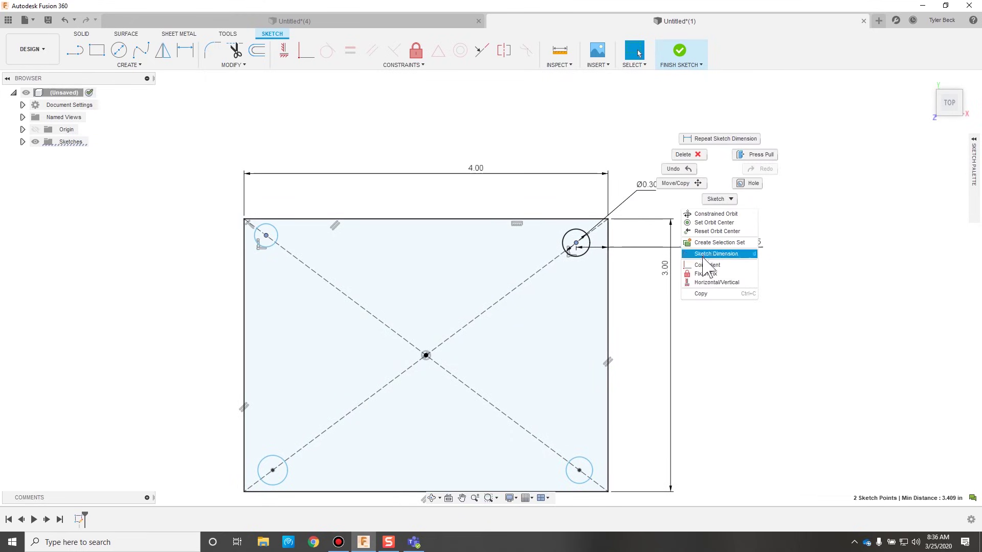
left_click(704, 285)
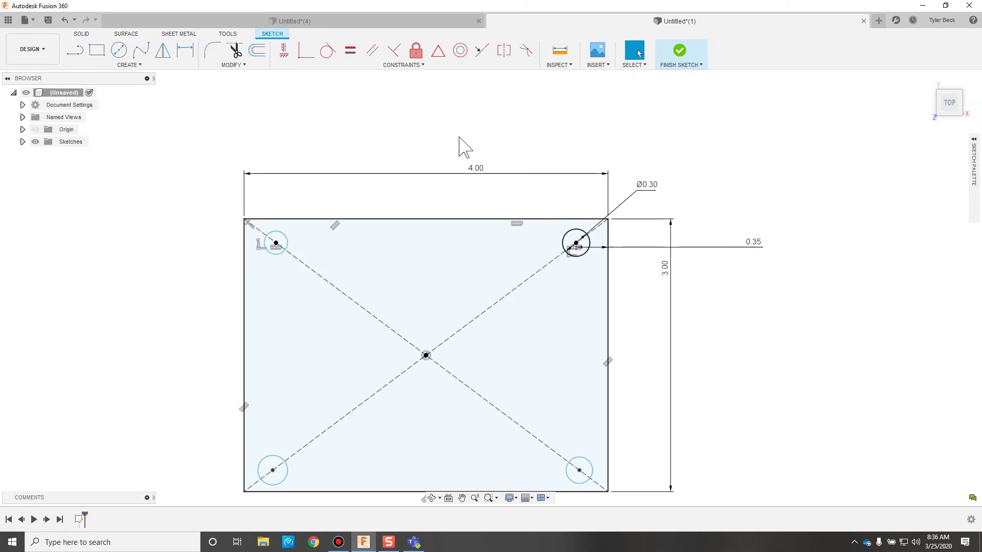
Align the bottom-right, bottom-left and top-left centres horizontally/vertically with their neighbours.
left_click(284, 51)
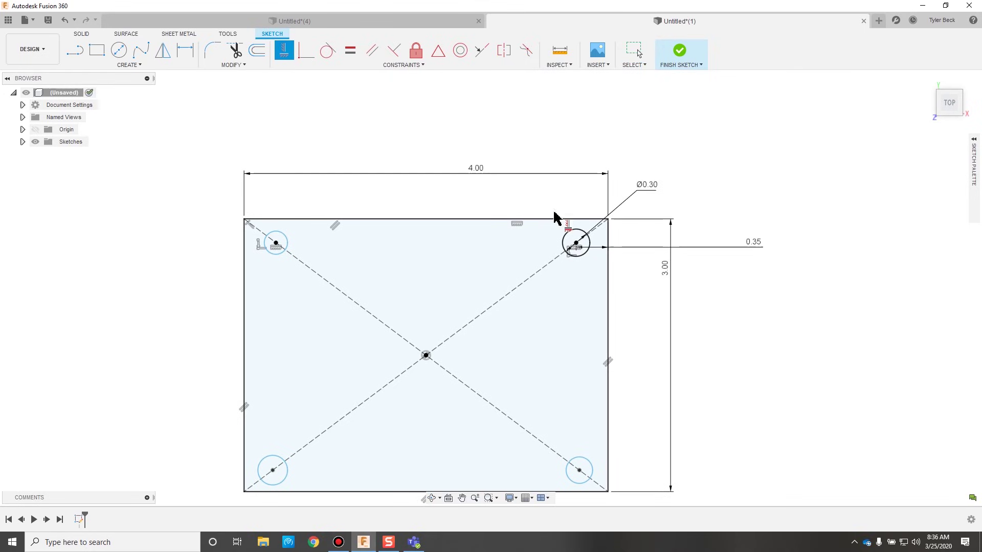
left_click(575, 244)
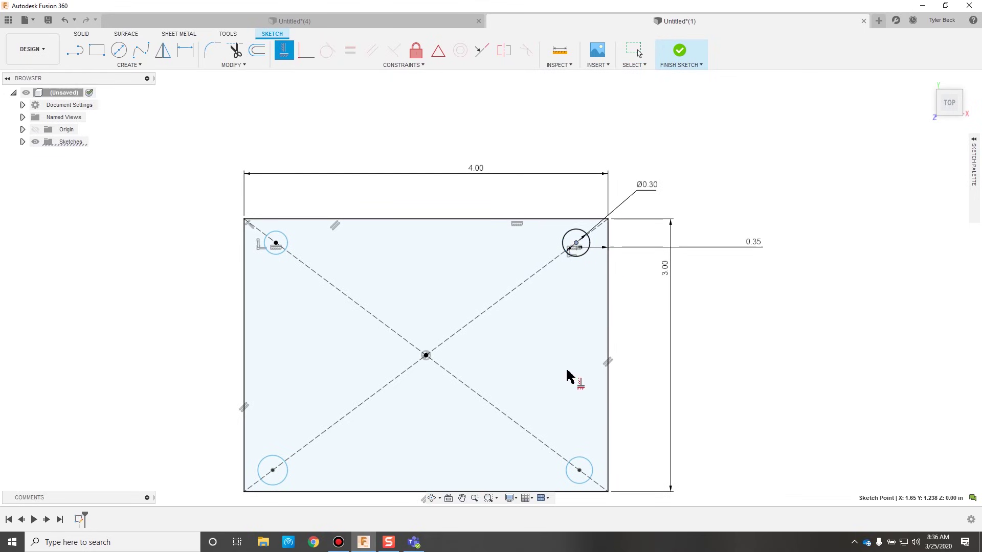
left_click(579, 470)
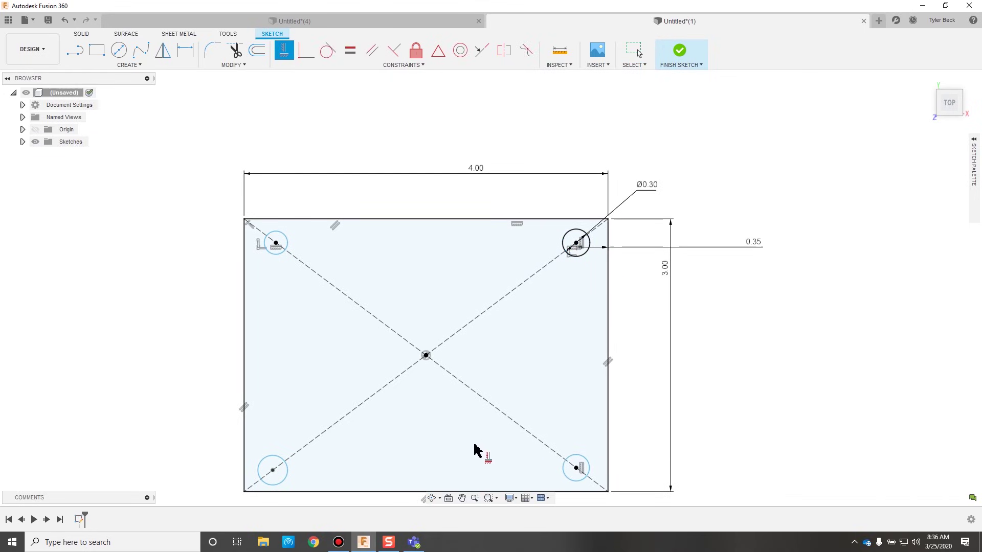
left_click(273, 469)
left_click(576, 468)
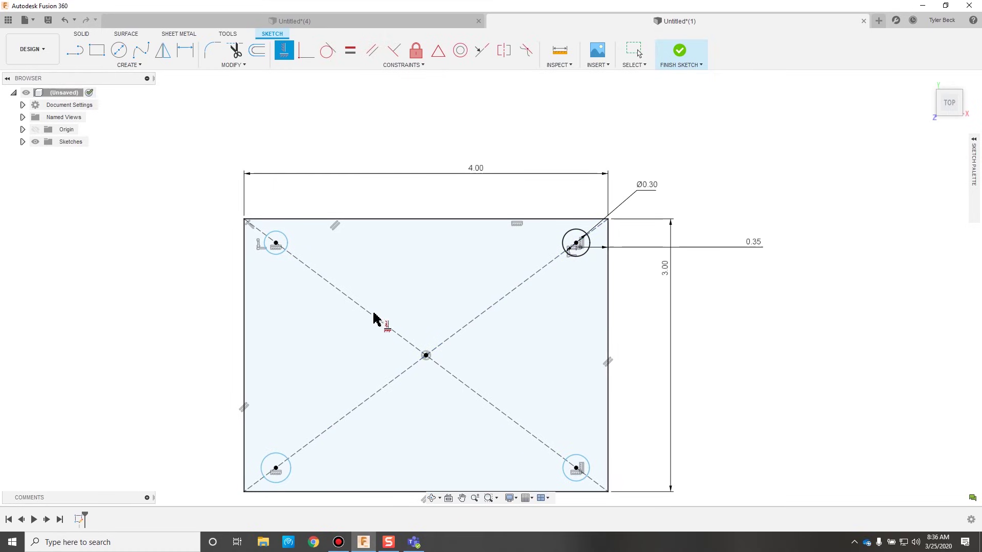
left_click(276, 244)
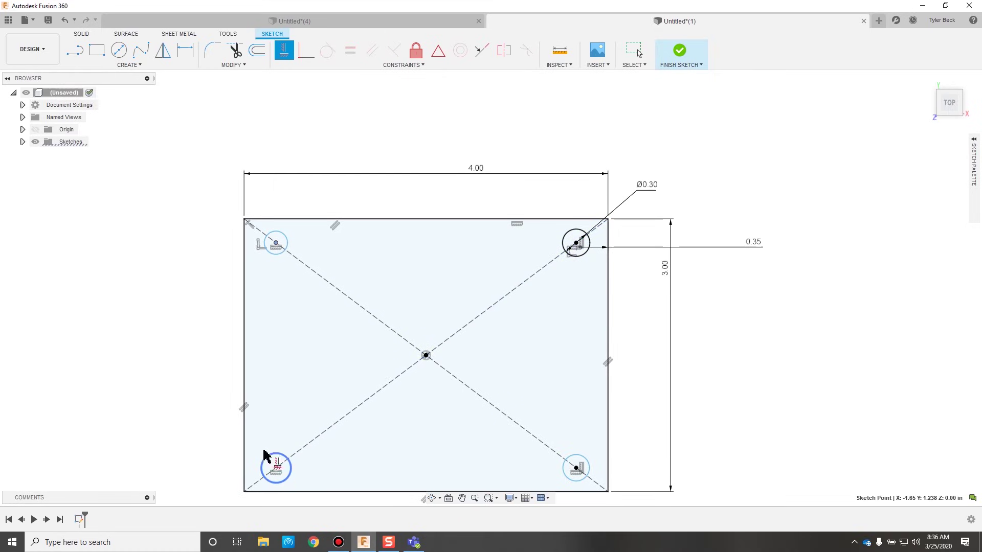
left_click(277, 468)
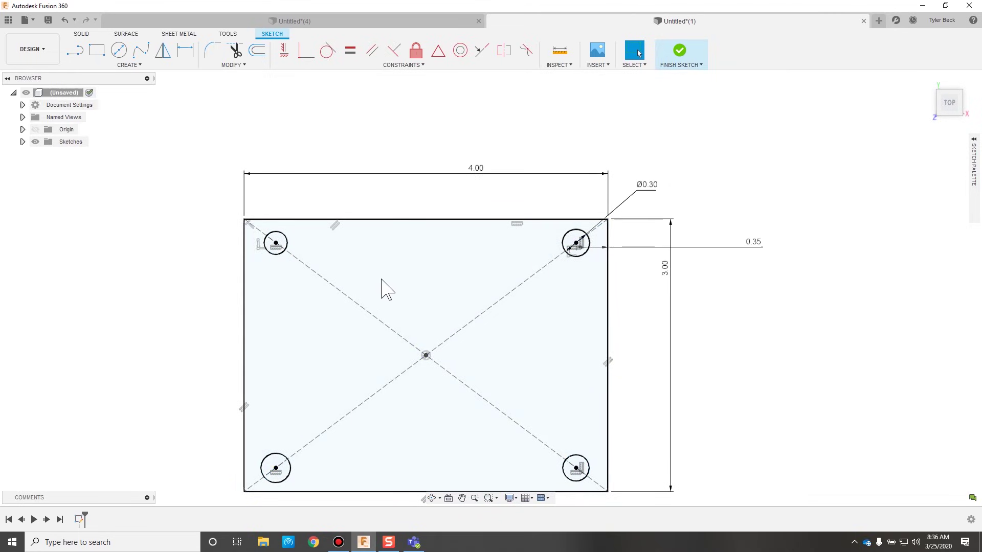
Drag the bottom-left, bottom-right and top-left circles larger to show they're unconstrained.
left_click(608, 220)
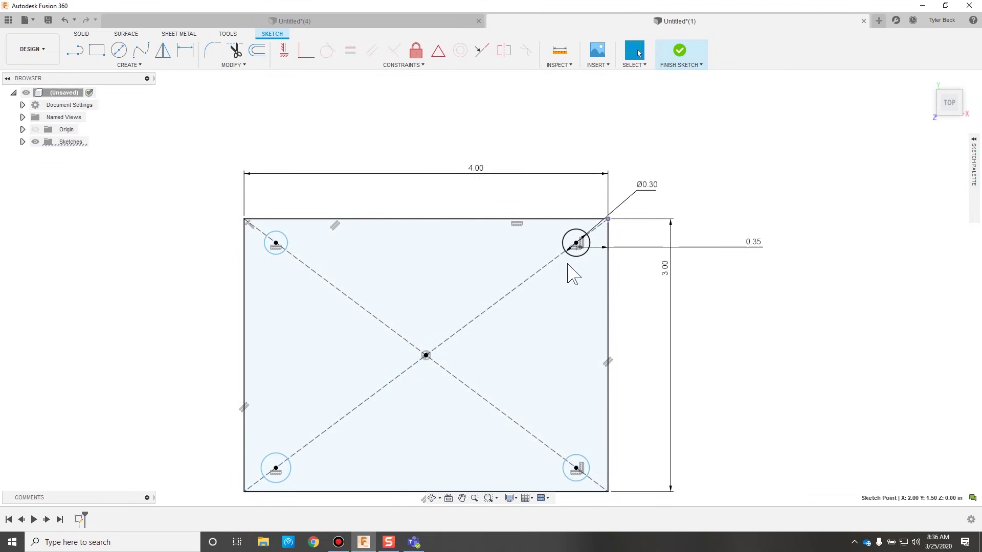
left_click_drag(271, 453, 298, 390)
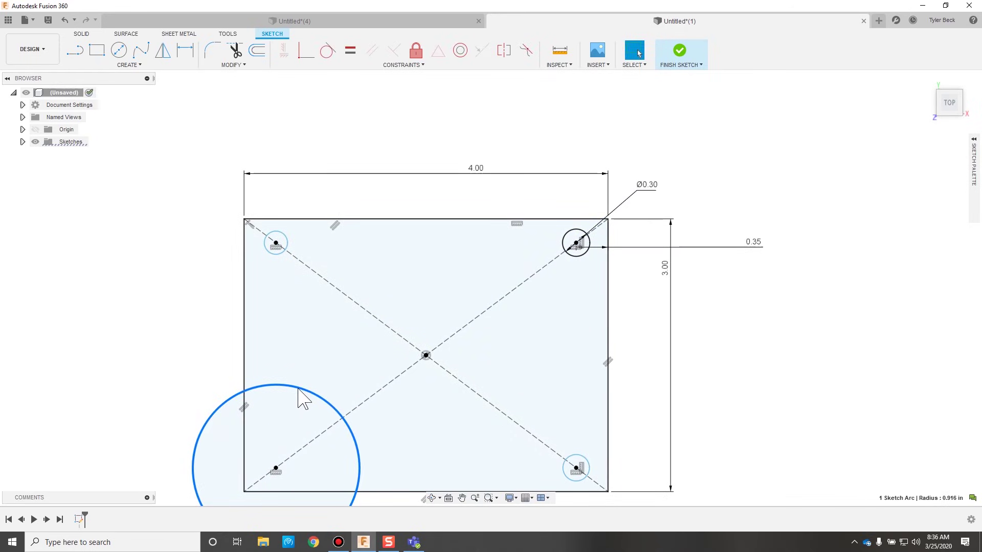
scroll(302, 398, "up", 5)
scroll(322, 289, "down", 3)
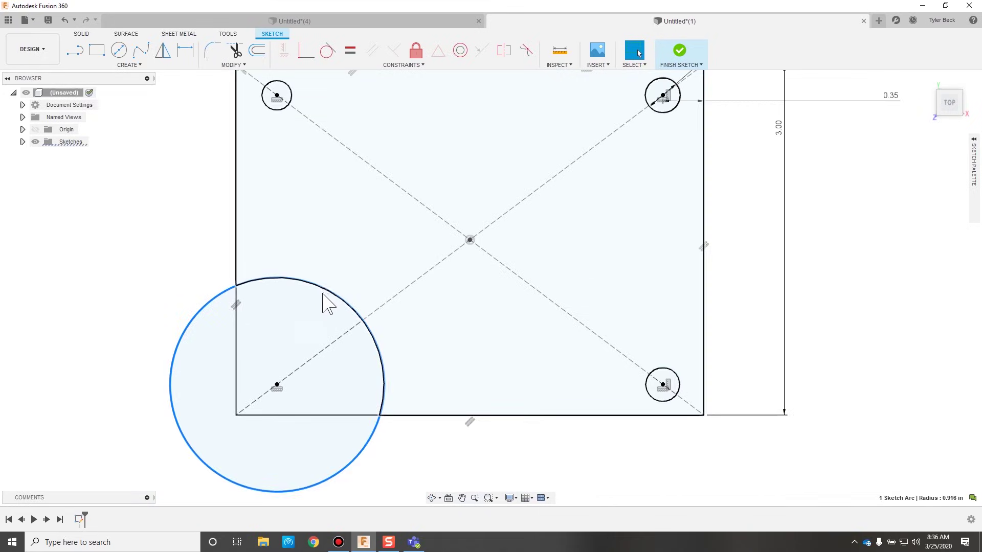
scroll(327, 303, "down", 3)
left_click(691, 282)
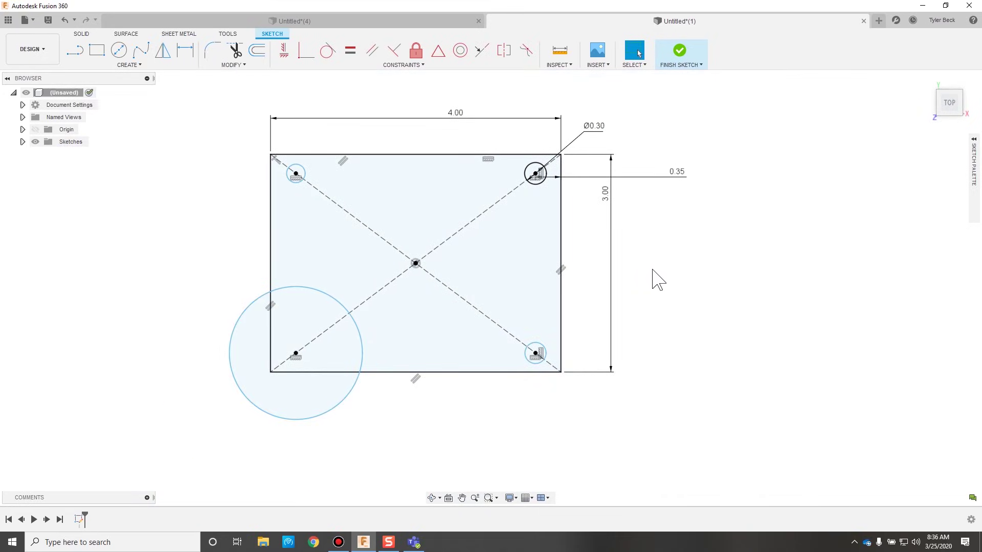
left_click_drag(542, 347, 574, 323)
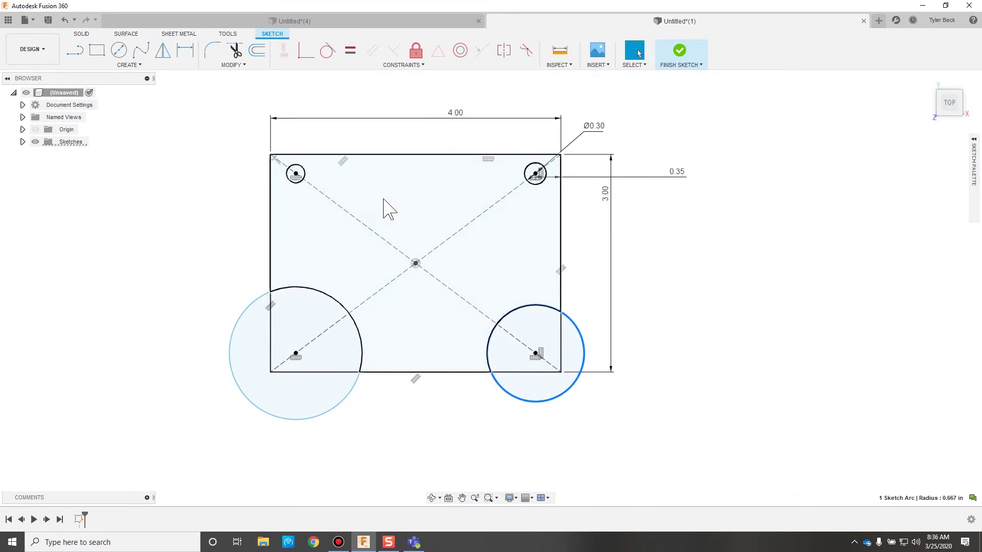
left_click_drag(306, 175, 338, 196)
Select all four corner circles and apply the Equal constraint to match Ø0.30.
left_click(532, 179)
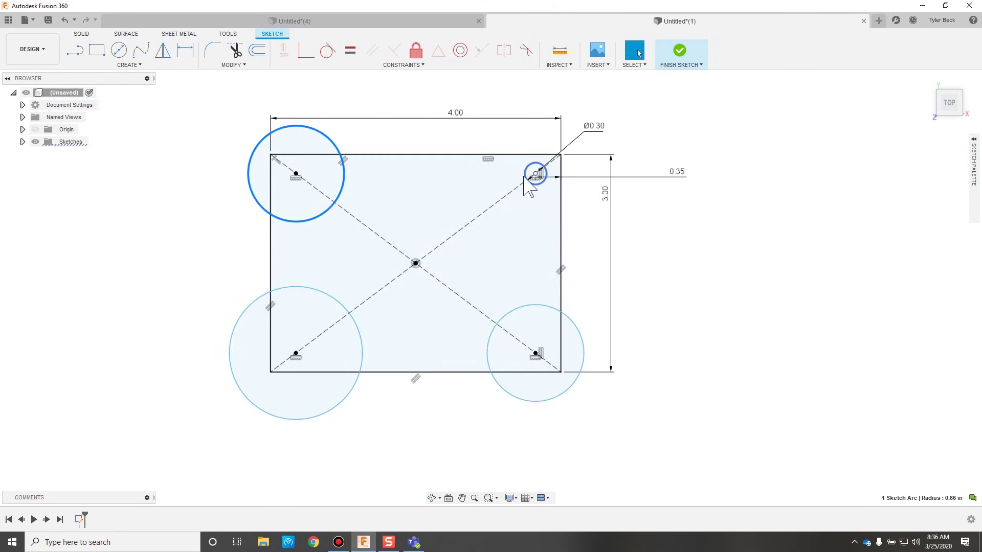
left_click(698, 276)
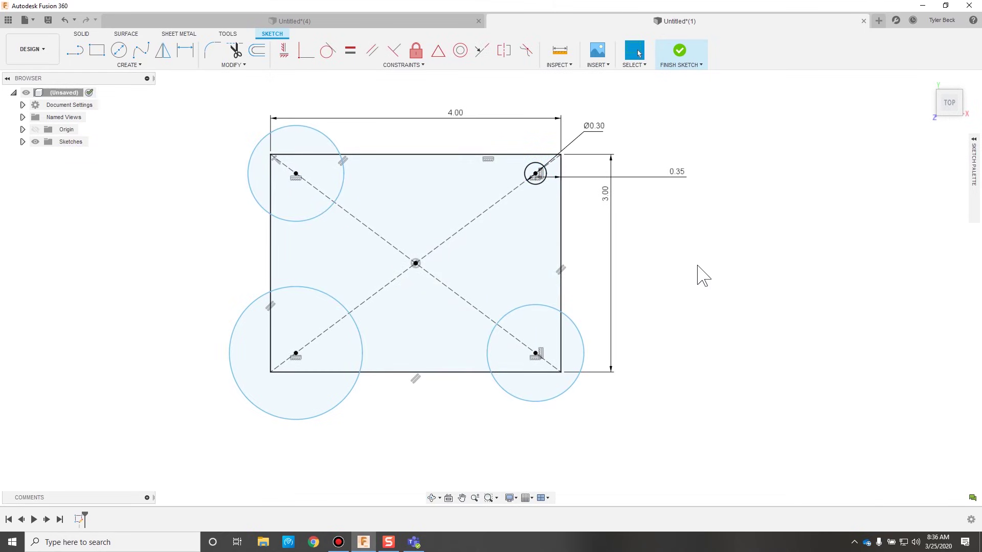
left_click(344, 190)
left_click(527, 327, "shift")
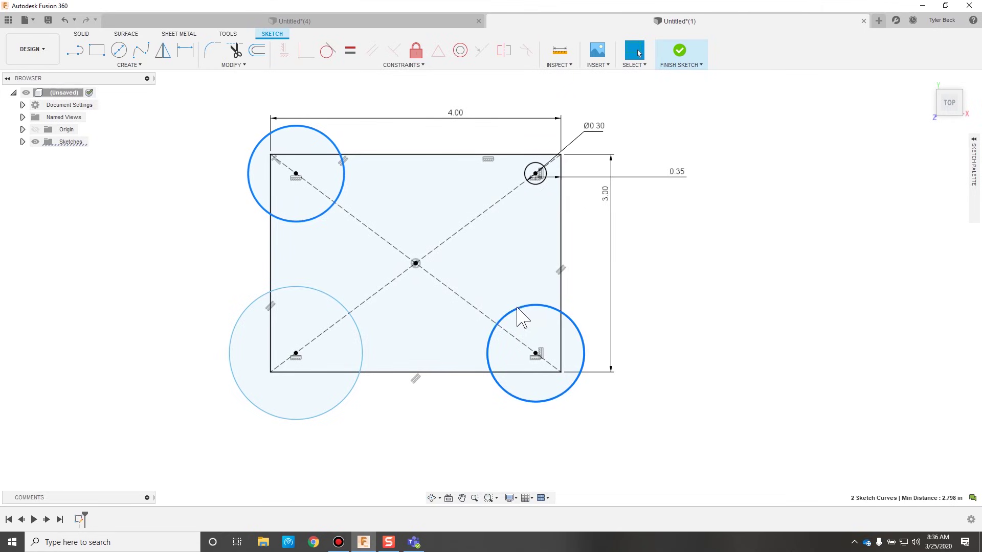
left_click(347, 312, "shift")
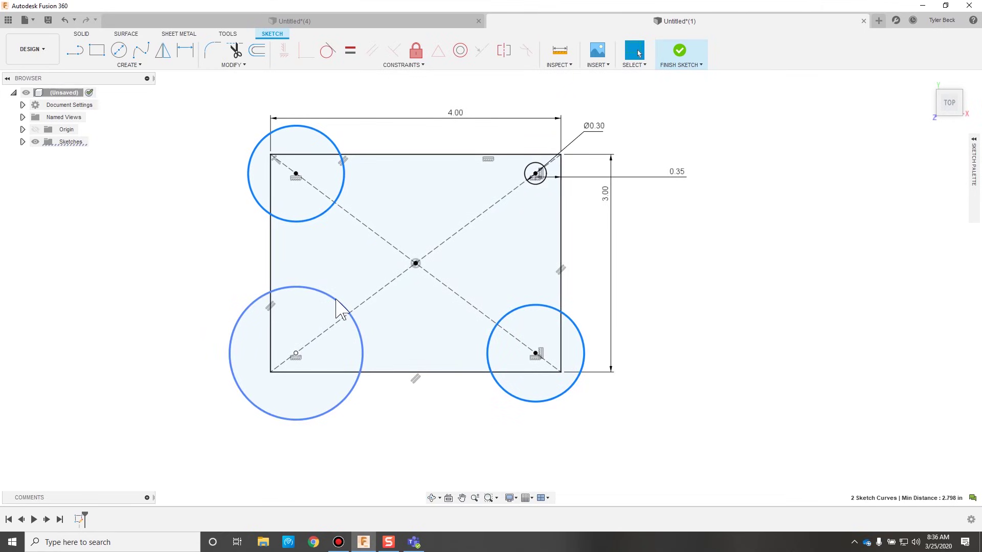
left_click(523, 173, "shift")
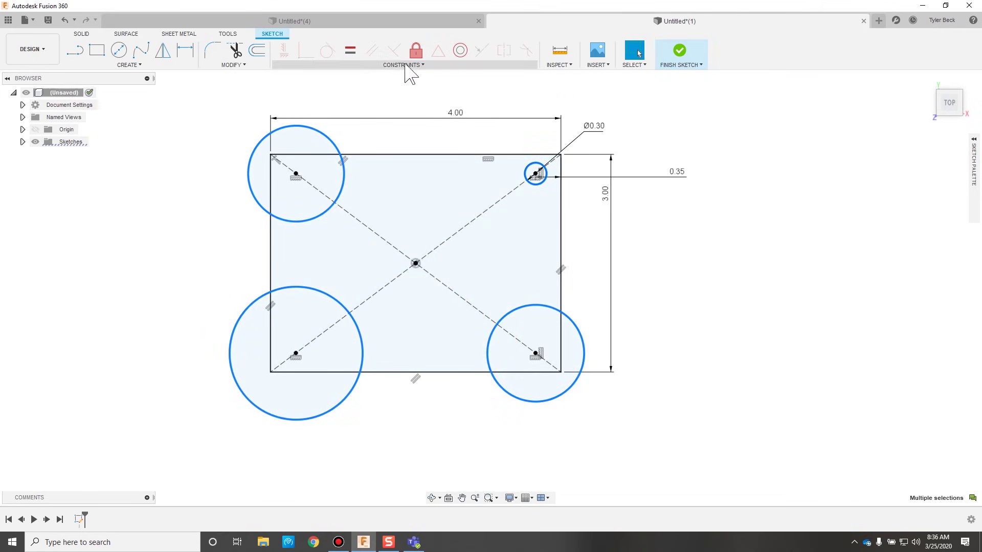
left_click(349, 53)
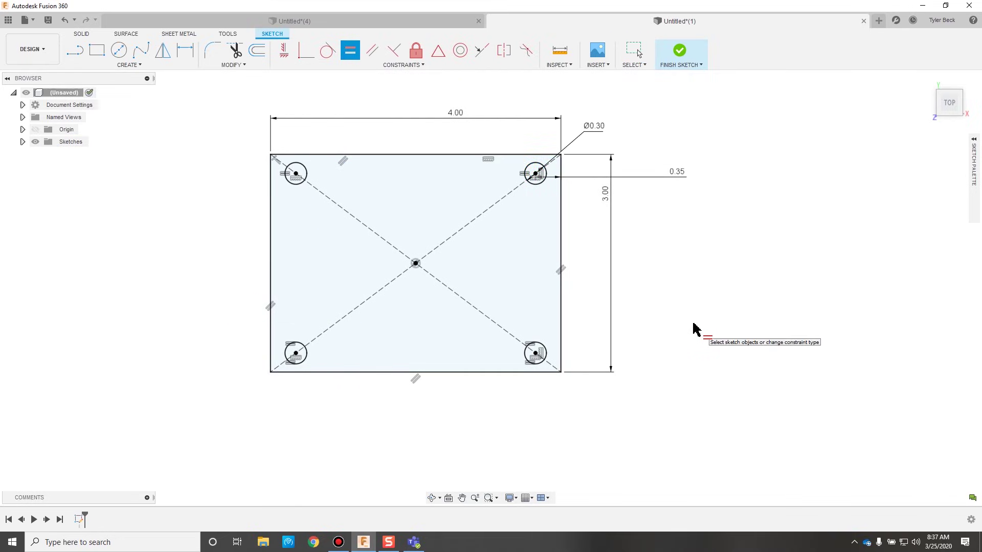
left_click(23, 143)
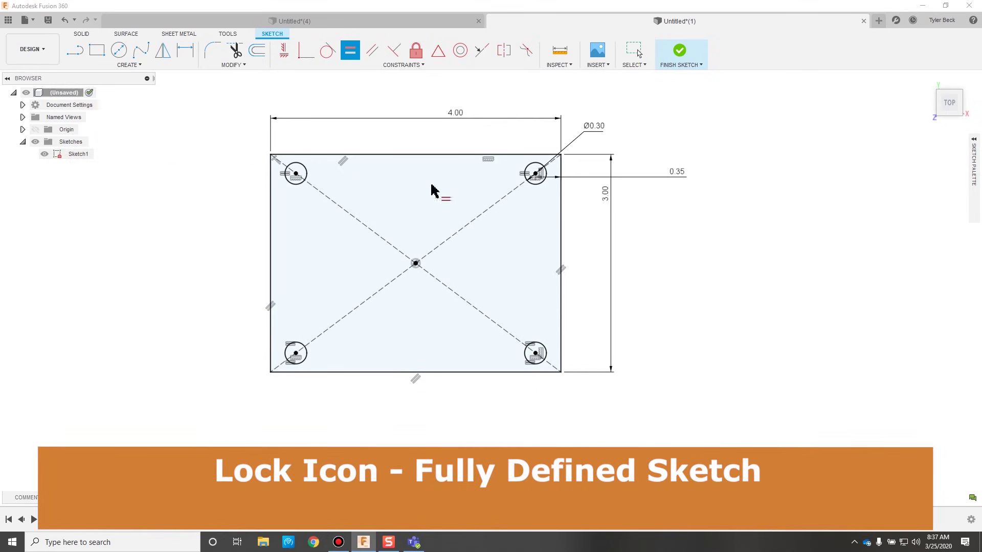
End the Equal tool and orbit out of the Top view to see Sketch1 in 3D.
key("Escape")
mouse_move(727, 280)
middle_mouse_down("shift")
mouse_move(738, 298)
mouse_move(663, 369)
mouse_move(631, 350)
mouse_move(697, 333)
mouse_move(697, 377)
mouse_move(682, 371)
mouse_move(680, 392)
middle_mouse_up("shift")
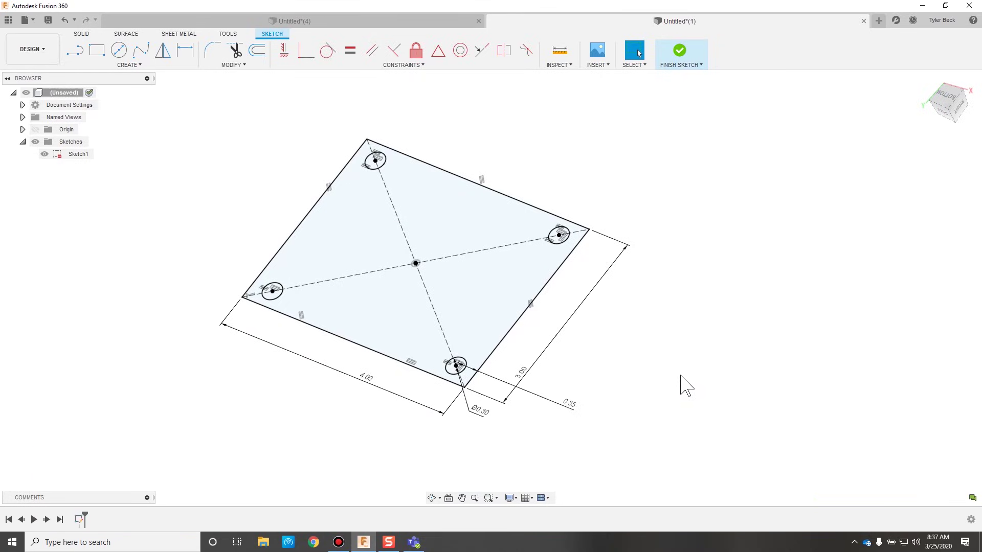
Extrude Sketch1's profiles 0.25 in as a new body to form the plate.
key("e")
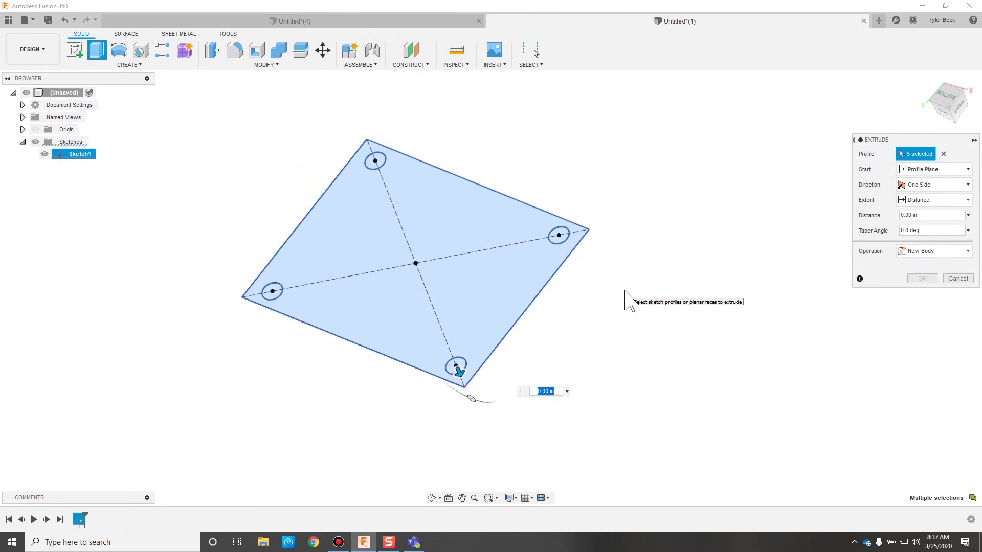
left_click(926, 215)
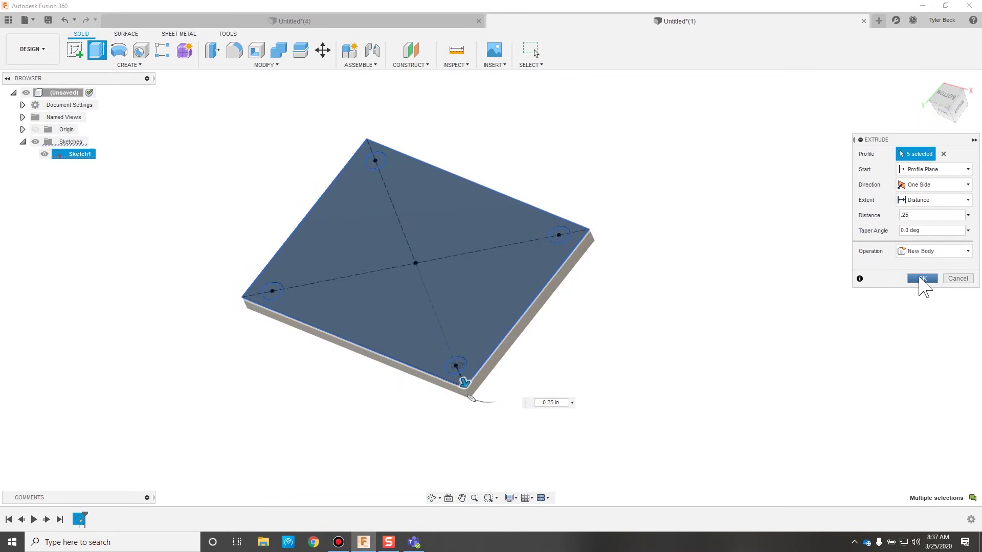
left_click(922, 279)
middle_click_drag(588, 351, 558, 350, "shift")
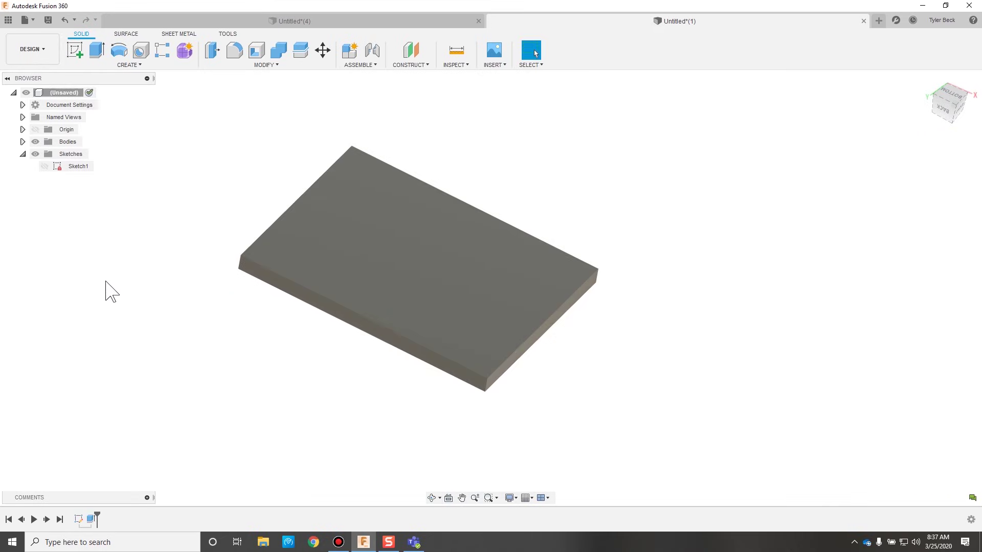
Toggle Sketch1's visibility off and back on so its circles and diagonals show on the plate.
left_click(46, 168)
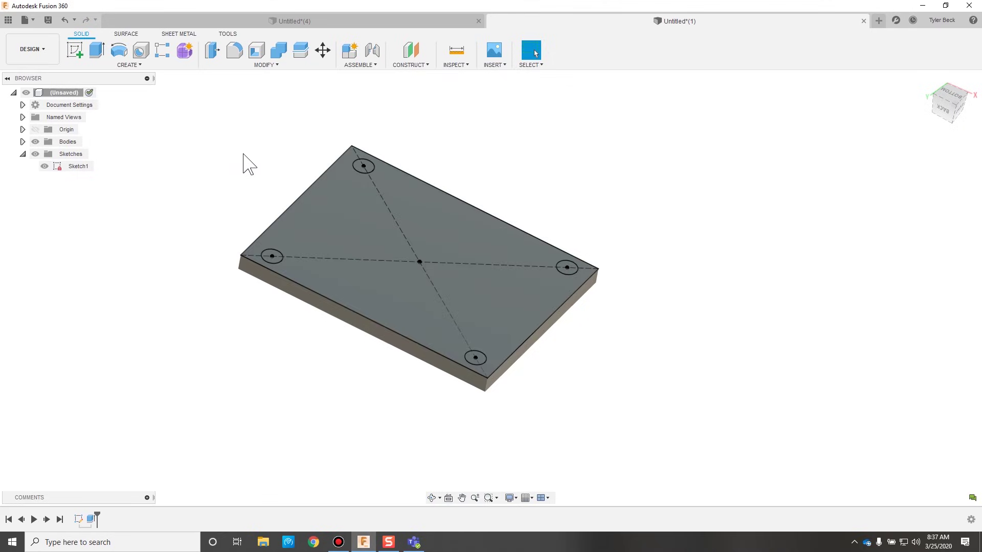
left_click(44, 166)
mouse_move(230, 179)
middle_mouse_down("shift")
mouse_move(287, 197)
mouse_move(294, 155)
mouse_move(285, 204)
mouse_move(270, 221)
middle_mouse_up("shift")
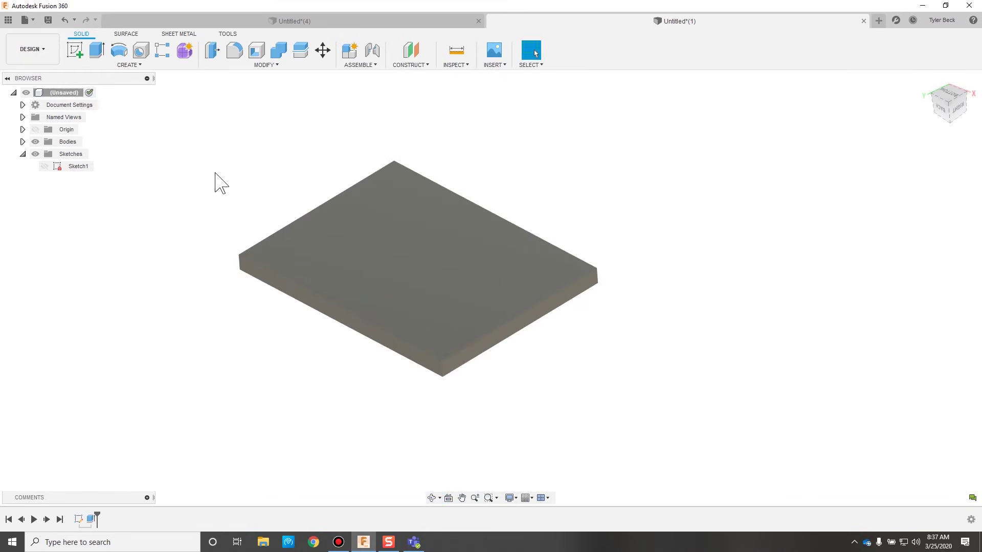
left_click(44, 167)
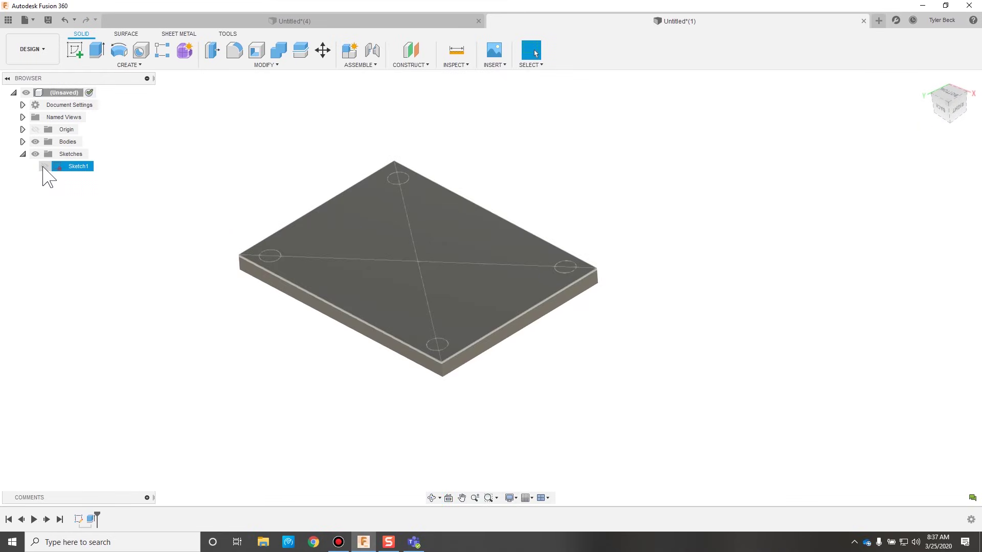
Show Sketch1 again and start an extrusion of the four corner circle profiles.
left_click(44, 166)
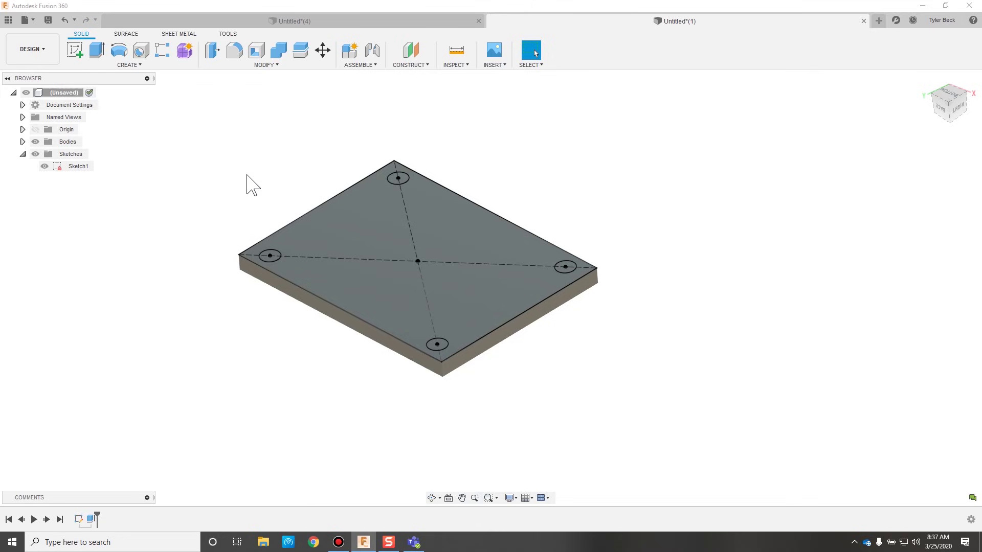
key("e")
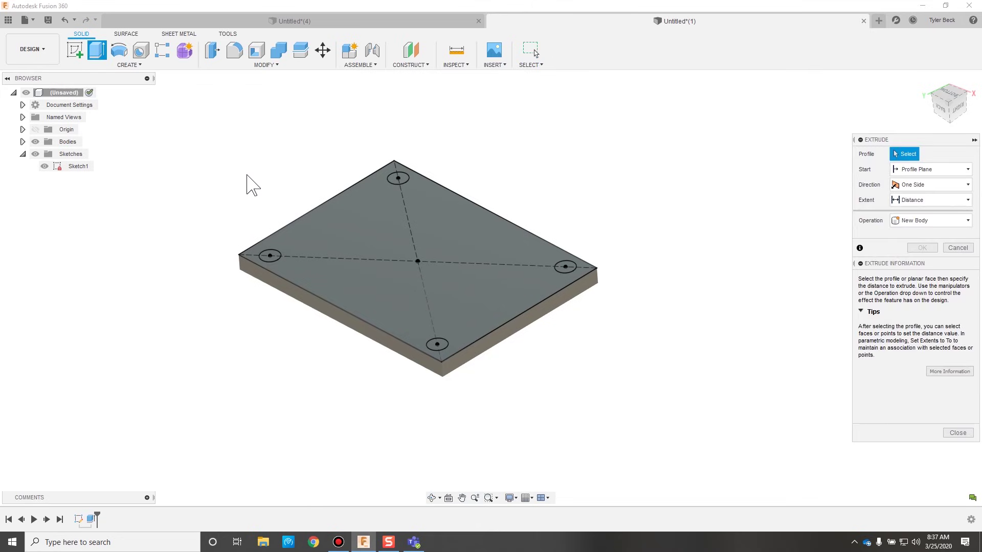
left_click(397, 180)
left_click(270, 255)
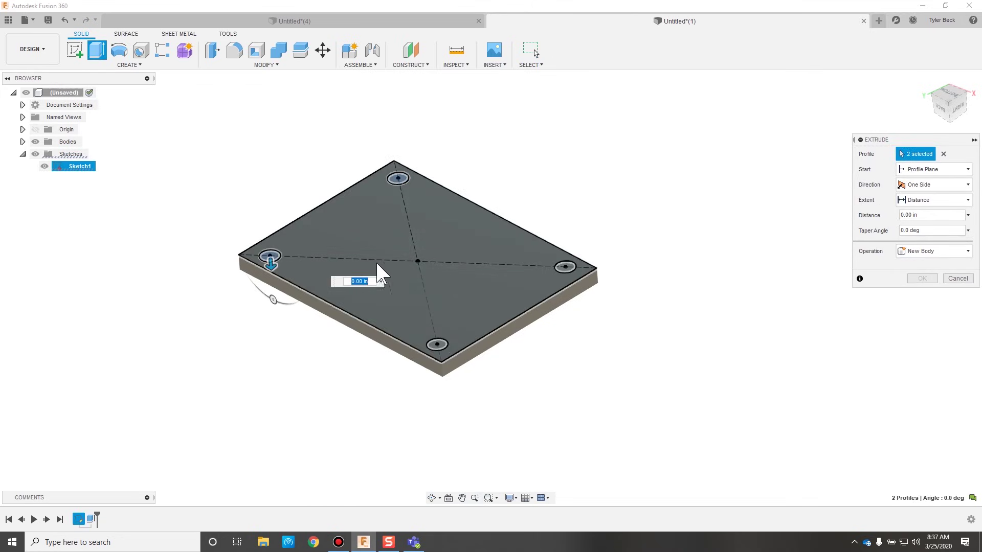
left_click(437, 342)
left_click(557, 265)
mouse_move(582, 308)
middle_mouse_down("shift")
mouse_move(585, 294)
mouse_move(583, 307)
middle_mouse_up("shift")
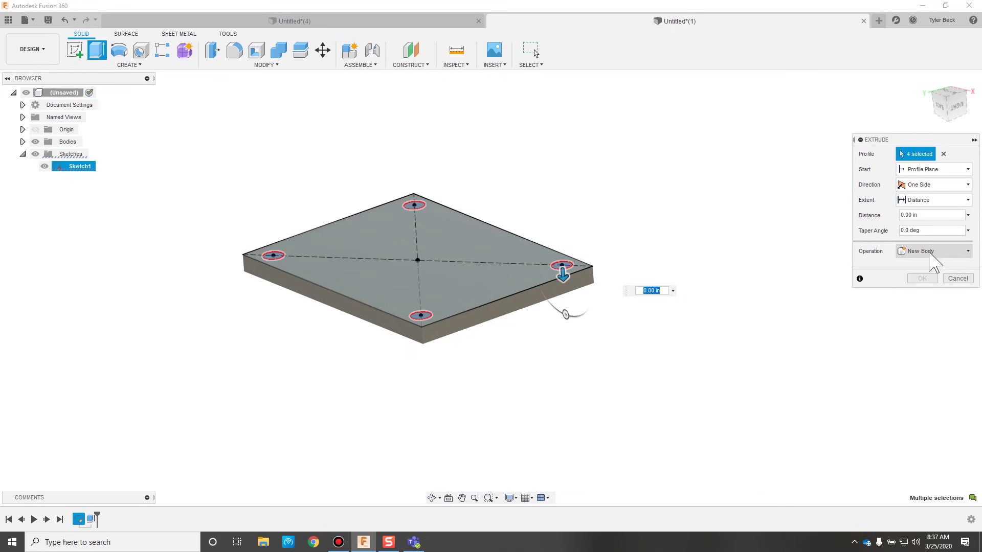
Extend the circles 0.60 in downward with the Join operation.
left_click_drag(563, 268, 561, 296)
left_click(912, 251)
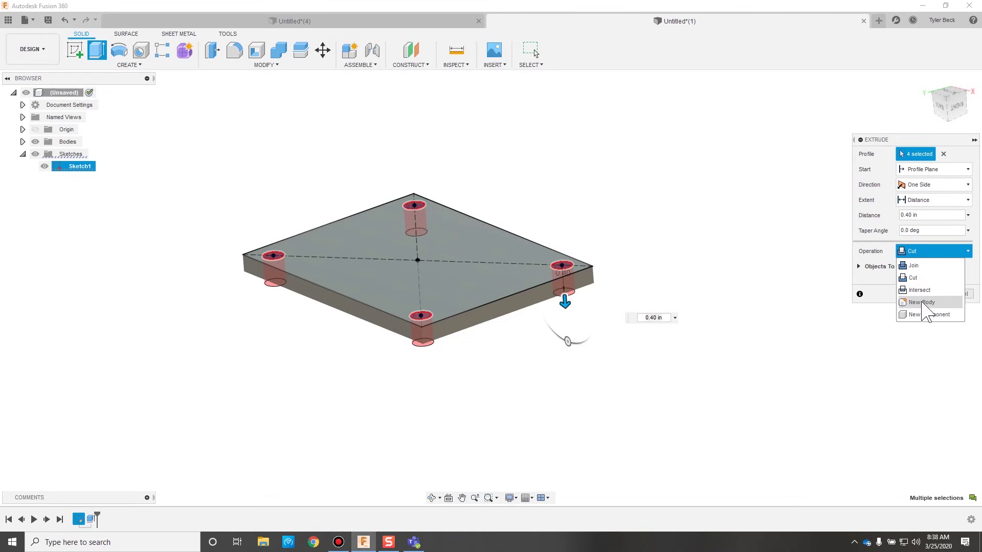
left_click(922, 266)
left_click_drag(565, 302, 566, 315)
middle_click_drag(520, 338, 526, 312, "shift")
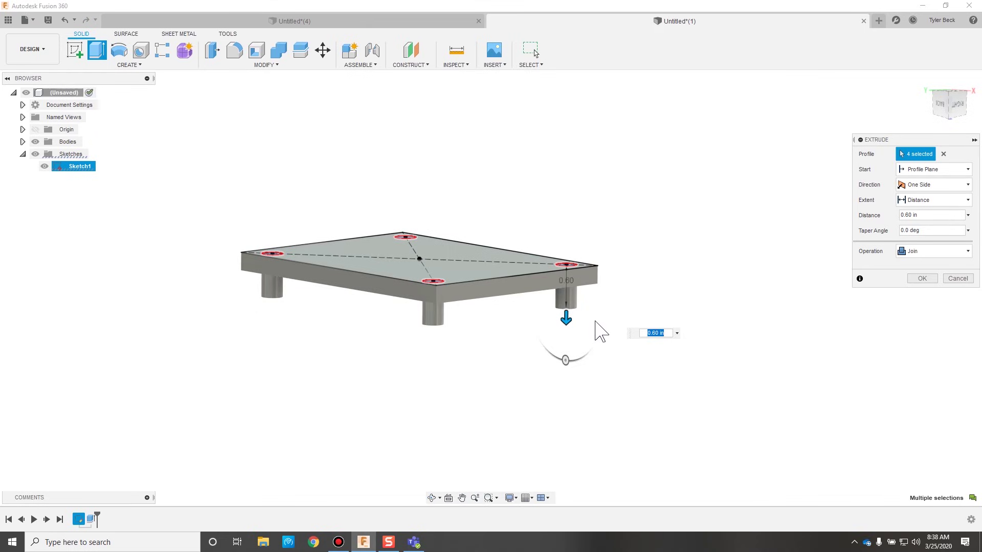
middle_click_drag(580, 342, 557, 281, "shift")
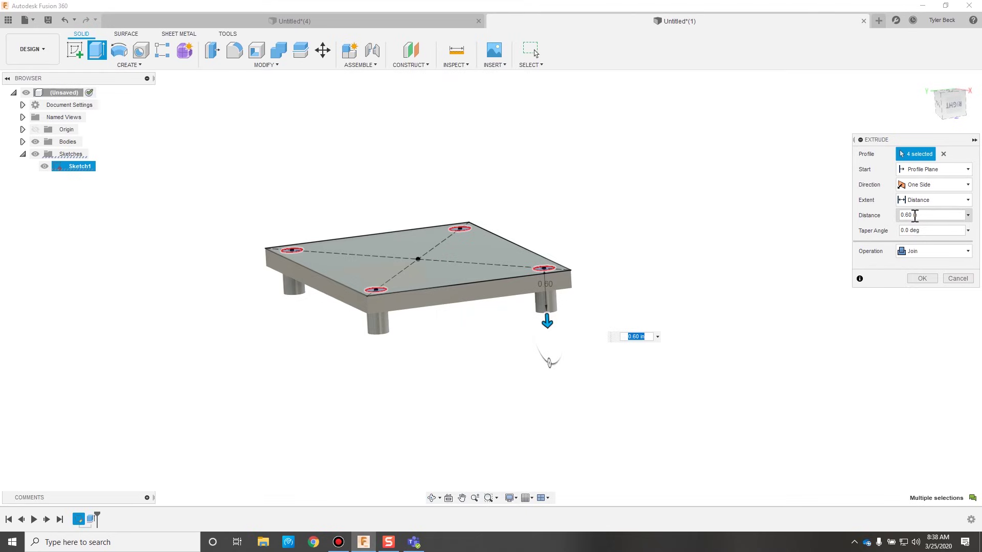
Set the extrusion Start to From Object and pick the top, right and bottom hole profiles.
left_click(930, 170)
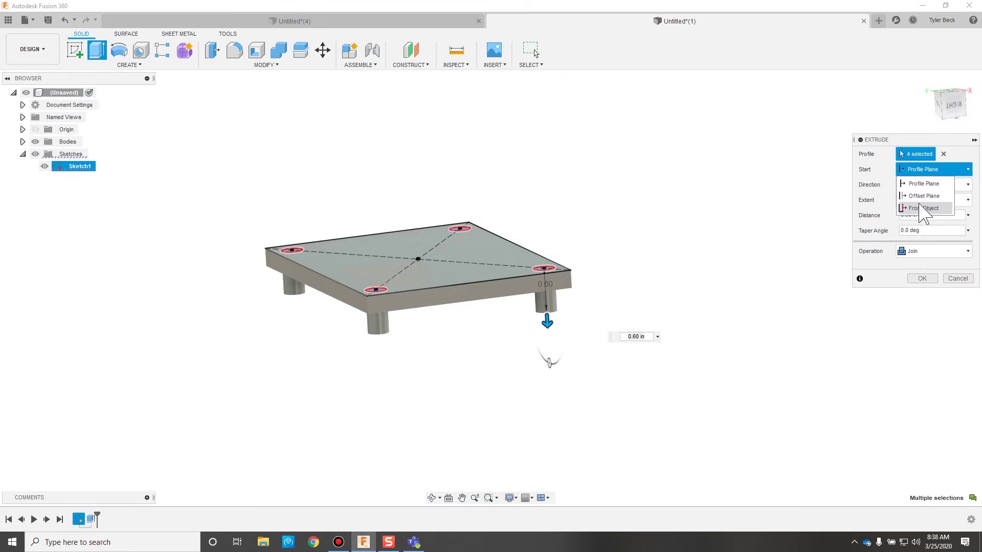
left_click(923, 208)
left_click(415, 190)
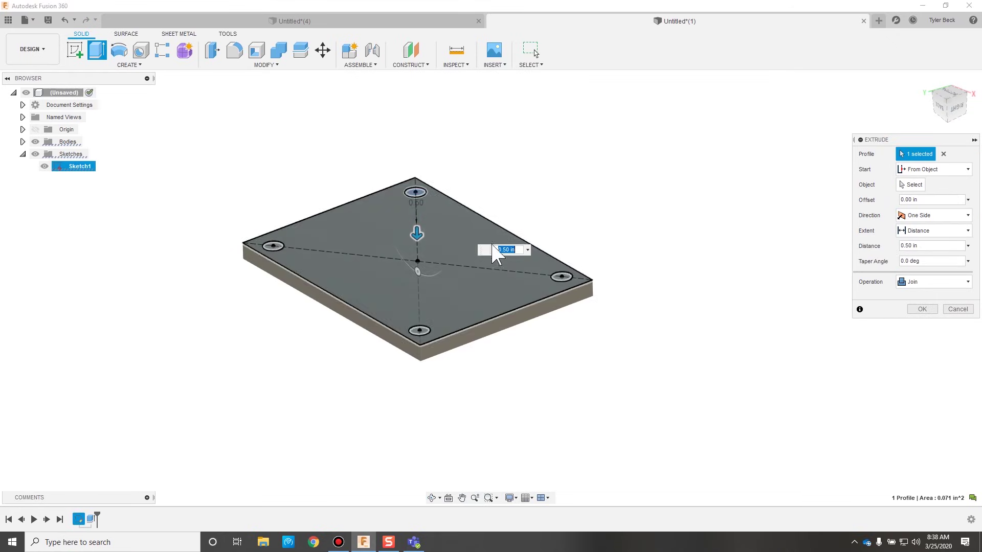
left_click(560, 275)
left_click(422, 327)
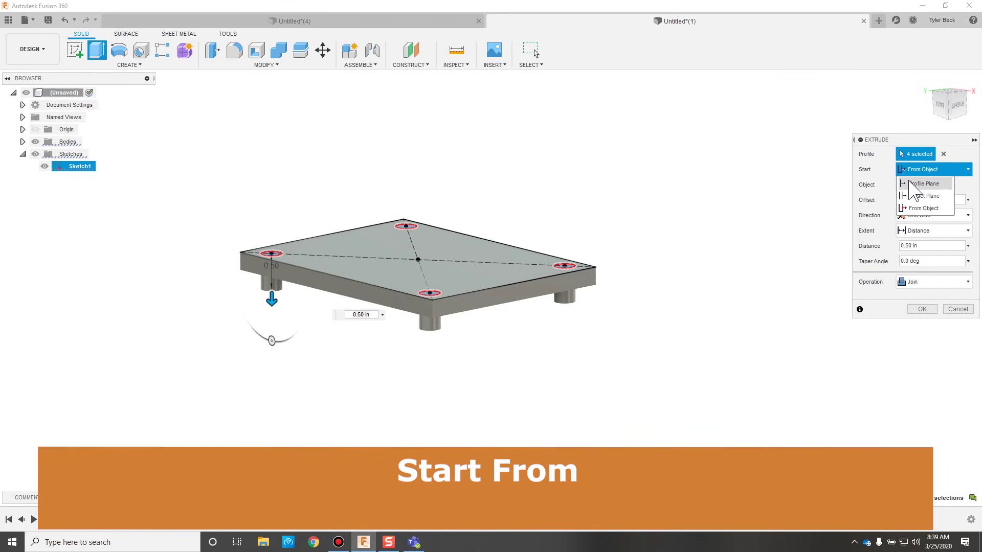
left_click(921, 208)
middle_click_drag(675, 342, 561, 292, "shift")
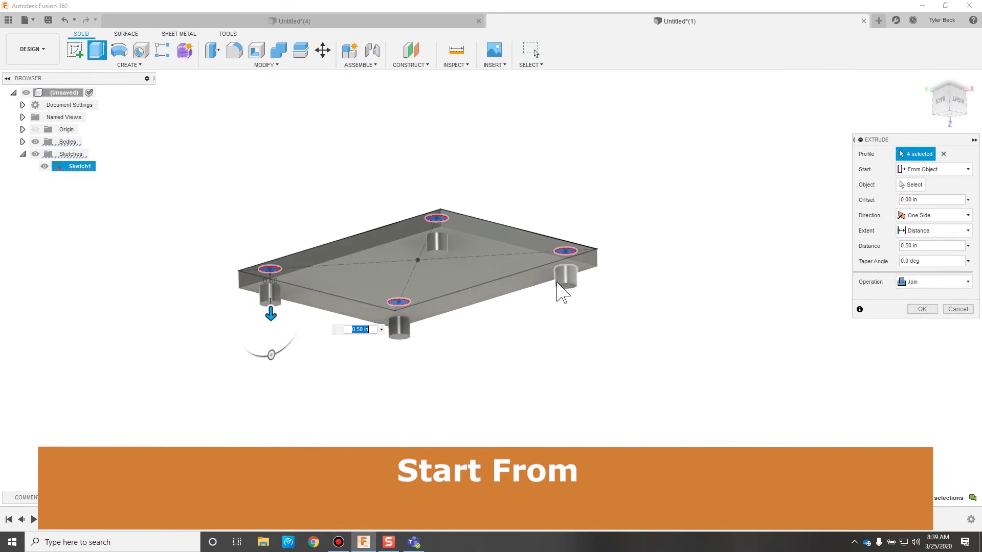
Set the leg distance to 0.40 in, replacing 0.25, and commit the extrusion.
type("0.25")
key("Return")
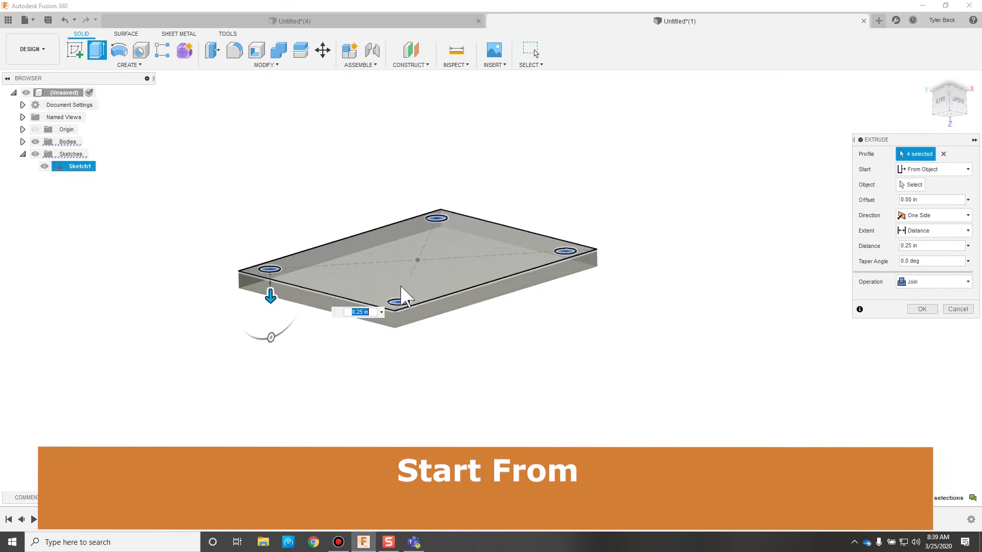
type("0.4")
key("Return")
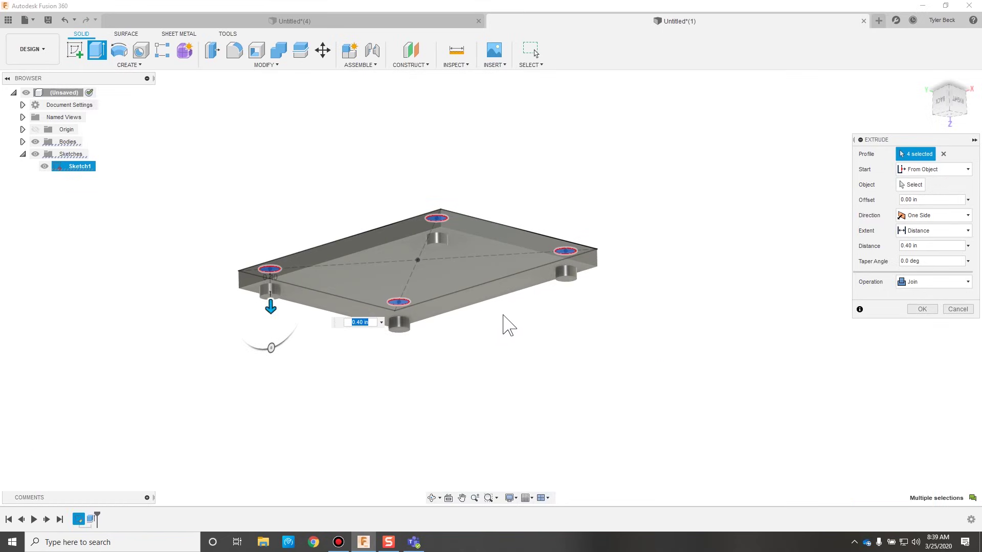
middle_click_drag(502, 316, 565, 287, "shift")
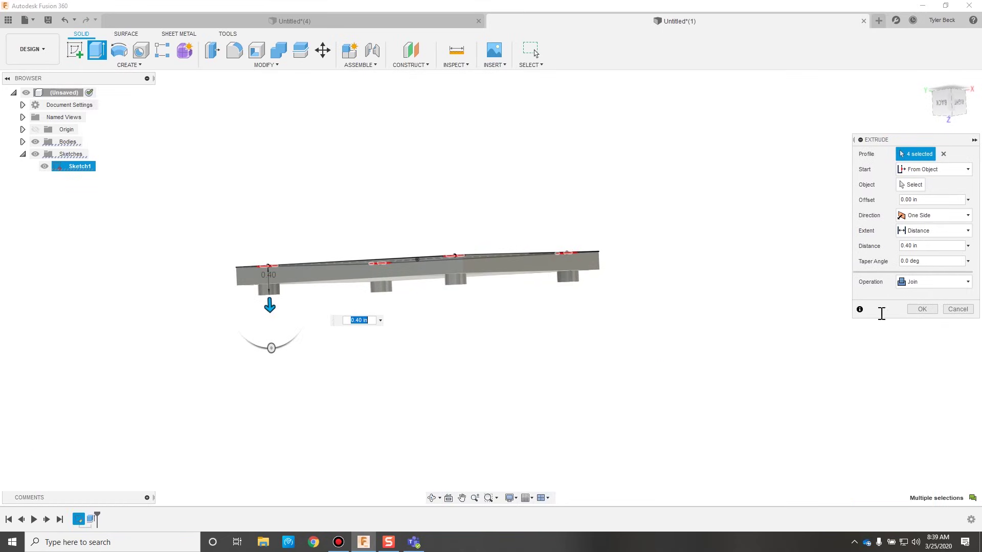
left_click(922, 308)
mouse_move(591, 434)
middle_mouse_down("shift")
mouse_move(606, 448)
mouse_move(624, 405)
mouse_move(596, 419)
middle_mouse_up("shift")
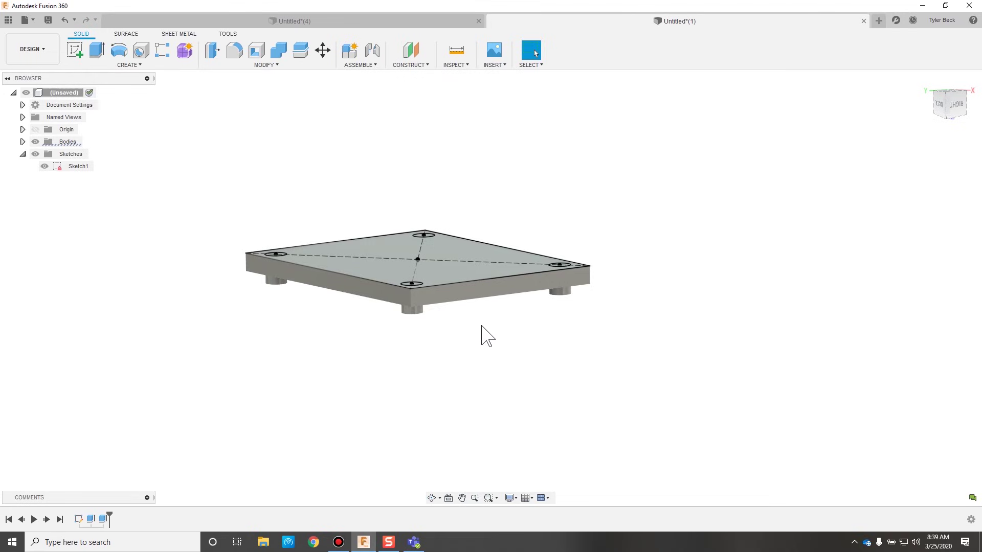
Edit the plate extrusion so it goes -0.25 in downward.
right_click(90, 519)
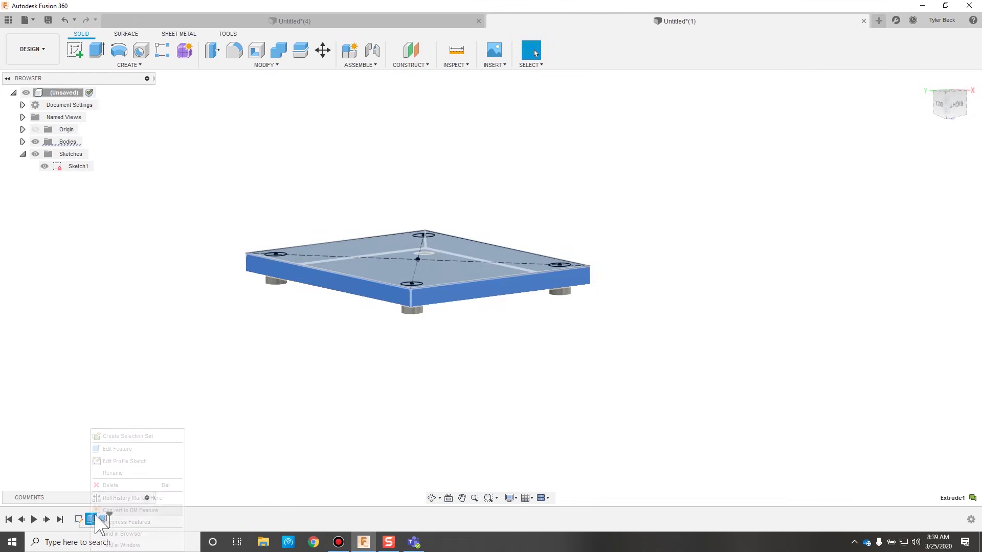
left_click(117, 460)
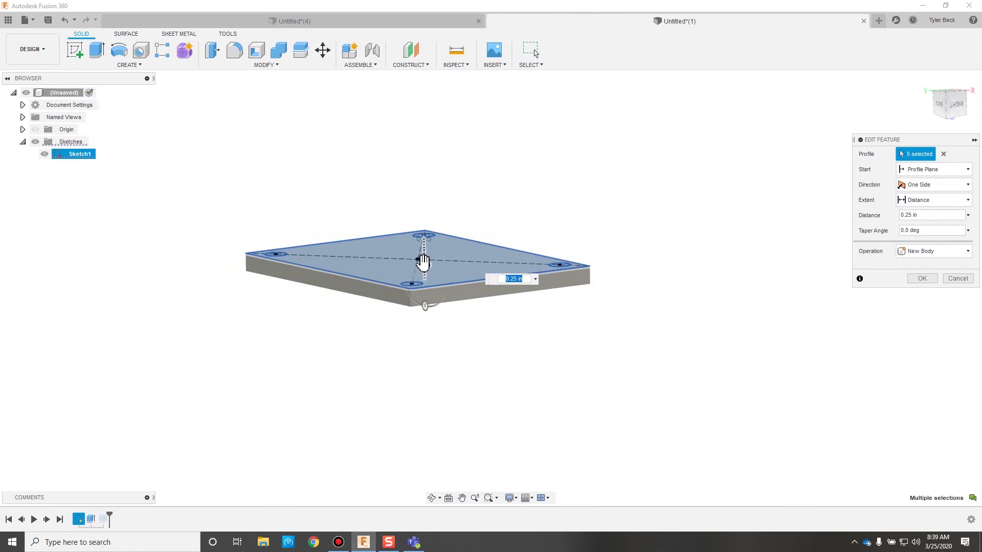
left_click_drag(425, 264, 424, 228)
left_click(922, 215)
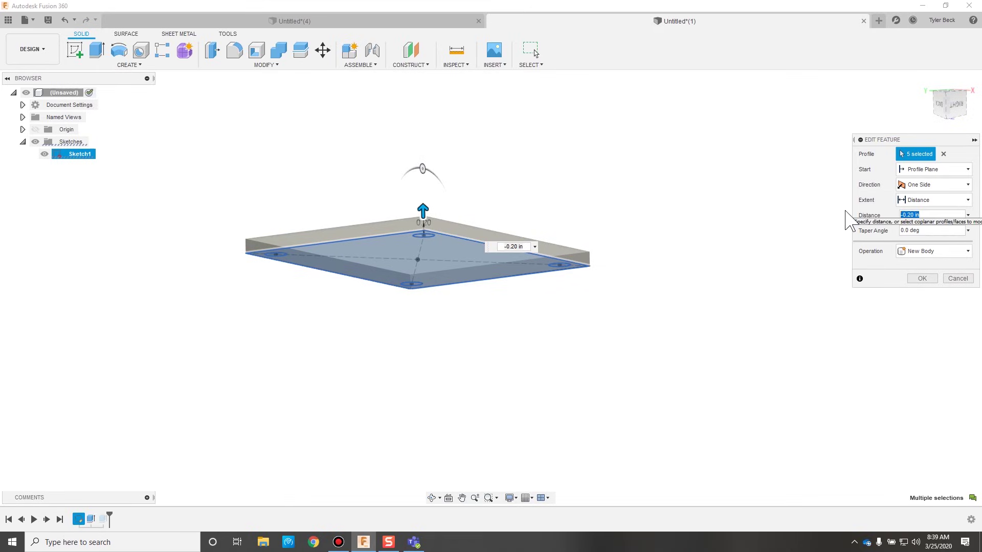
type("-.25")
key("Return")
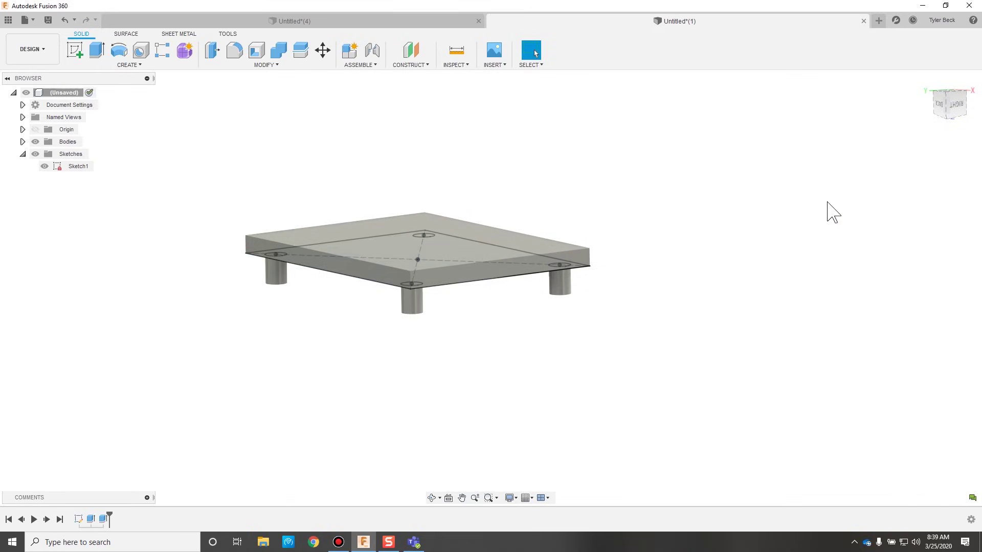
Edit the leg extrusion and reselect the four corner circles as its profiles.
right_click(103, 519)
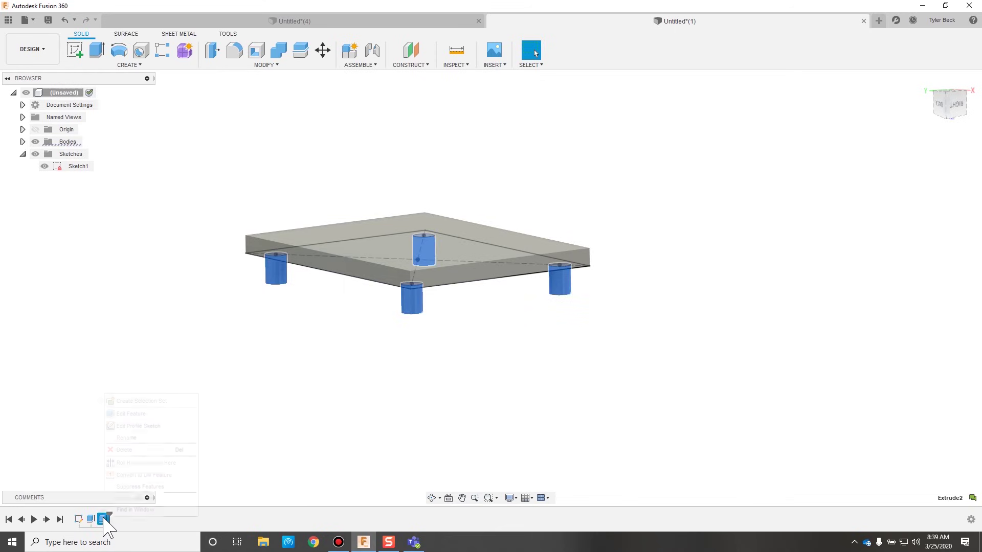
left_click(134, 413)
mouse_move(351, 388)
middle_mouse_down("shift")
mouse_move(351, 359)
mouse_move(352, 369)
middle_mouse_up("shift")
left_click(943, 154)
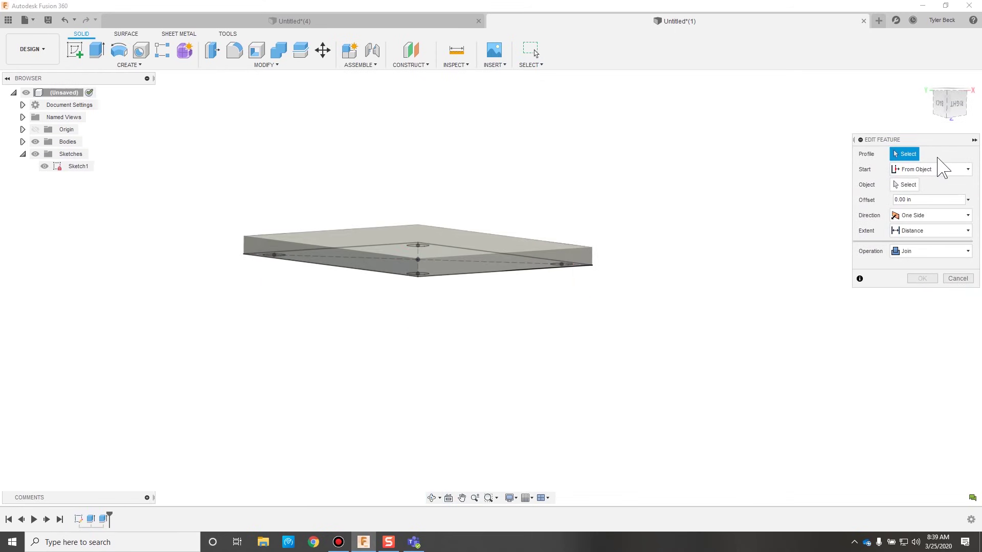
middle_click_drag(435, 326, 358, 306, "shift")
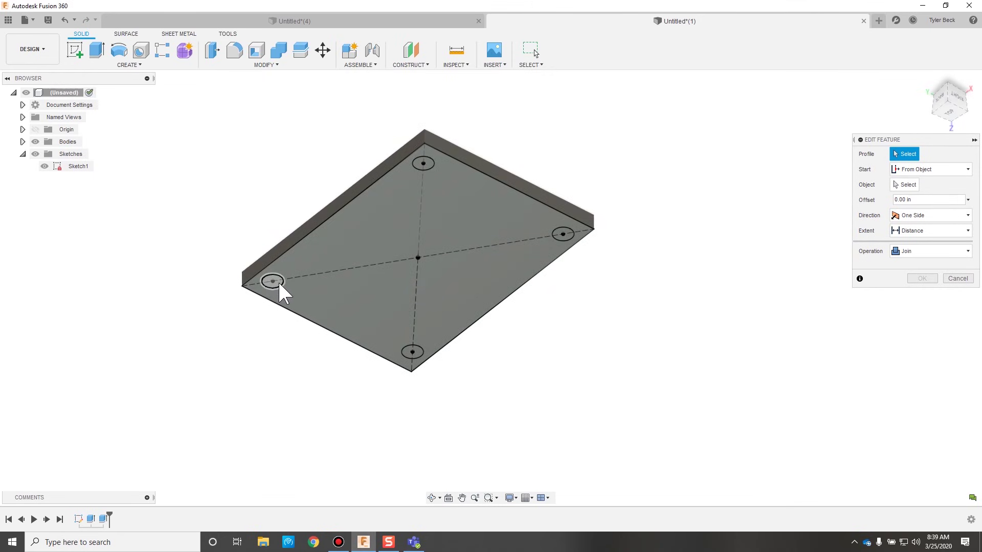
left_click(273, 281)
left_click(424, 163)
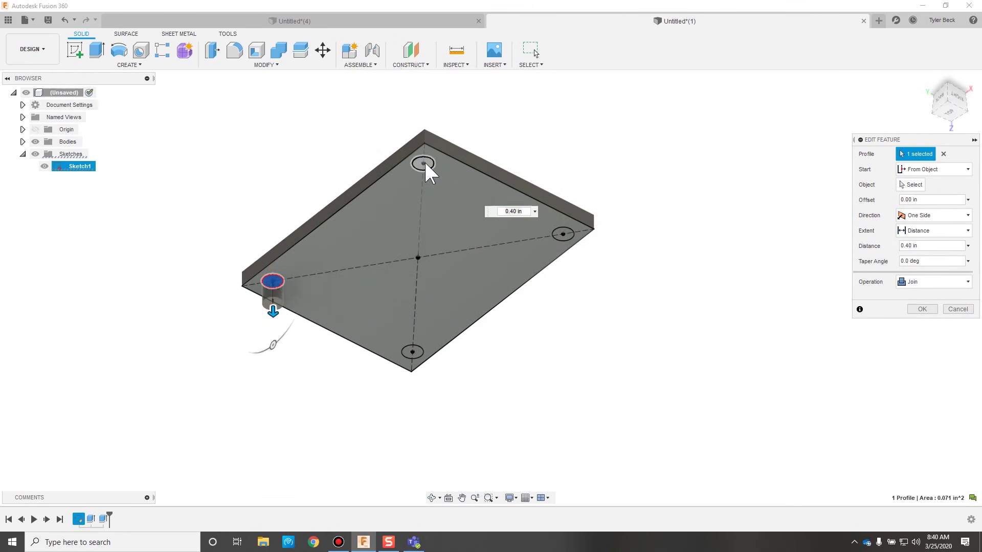
left_click(563, 236)
left_click(412, 352)
middle_click_drag(603, 339, 635, 416)
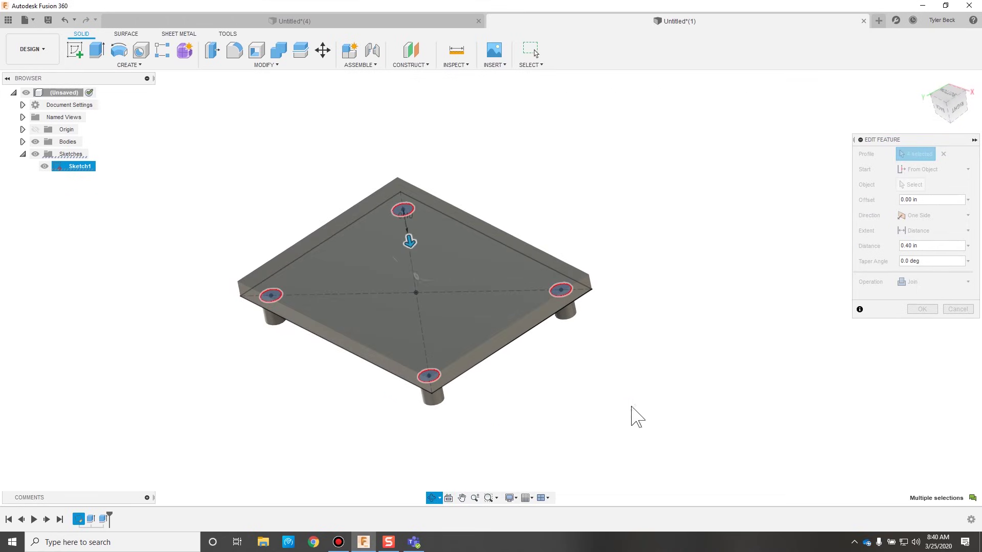
Change the leg length to 0.25 in and commit the edited extrusion.
left_click(922, 246)
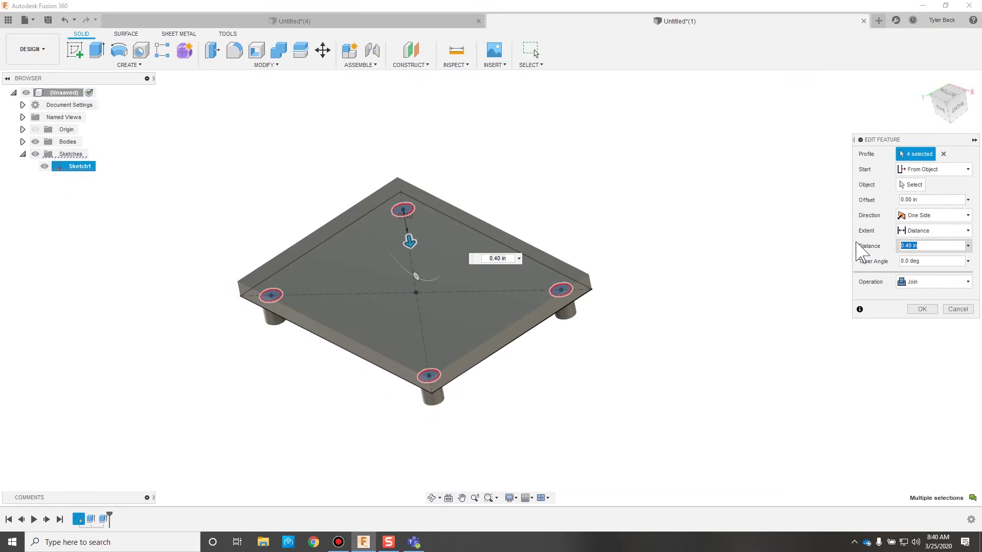
key("BackSpace")
type(".25")
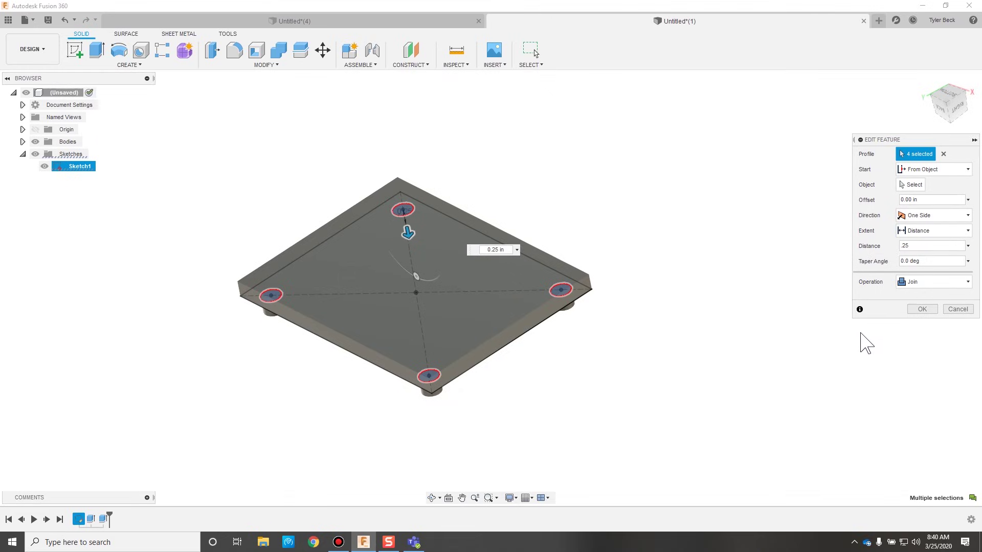
left_click(922, 309)
mouse_move(670, 223)
middle_mouse_down("shift")
mouse_move(675, 241)
mouse_move(684, 190)
mouse_move(674, 226)
middle_mouse_up("shift")
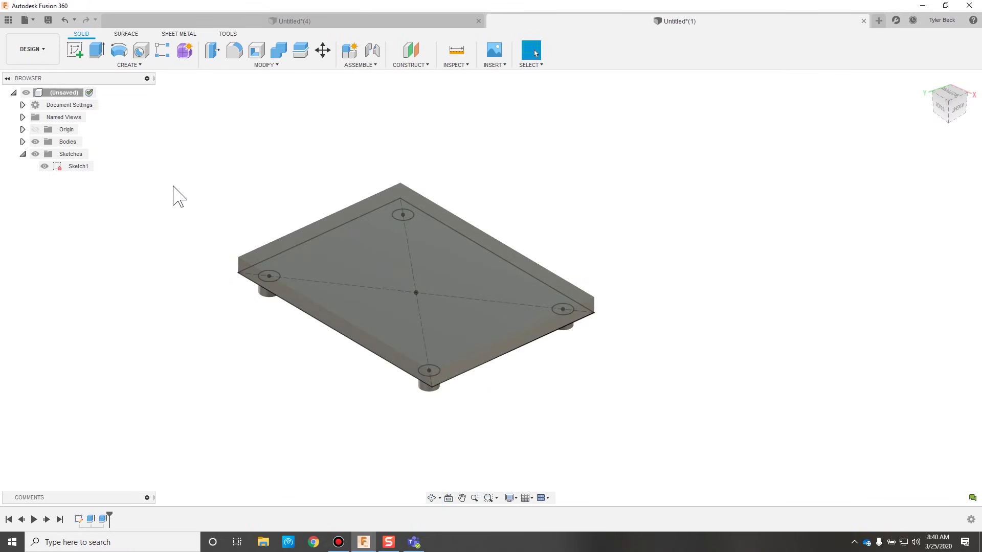
Hide Sketch1 and set the visual style to shaded with visible edges only.
left_click(45, 166)
mouse_move(609, 192)
middle_mouse_down("shift")
mouse_move(654, 245)
mouse_move(608, 234)
mouse_move(652, 252)
middle_mouse_up("shift")
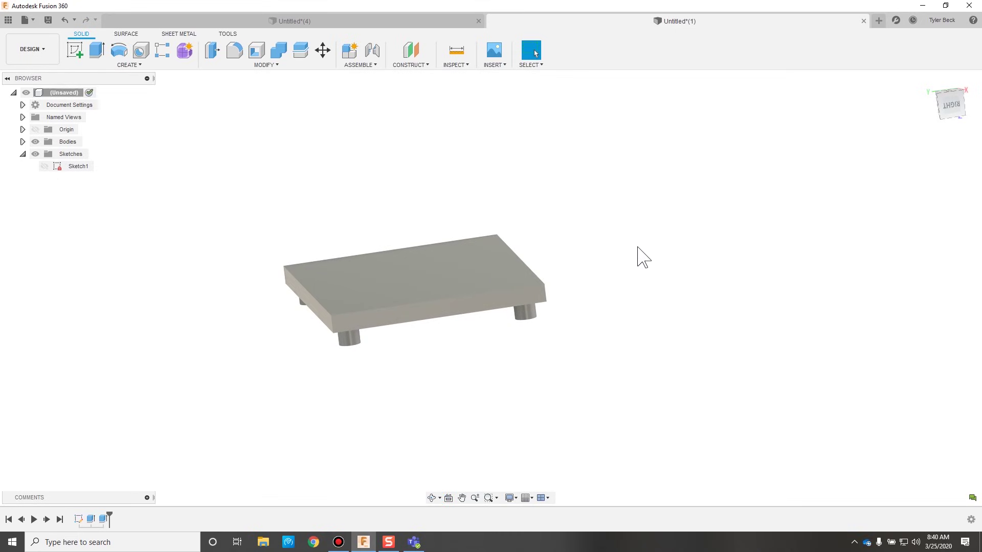
middle_click_drag(613, 279, 627, 309, "shift")
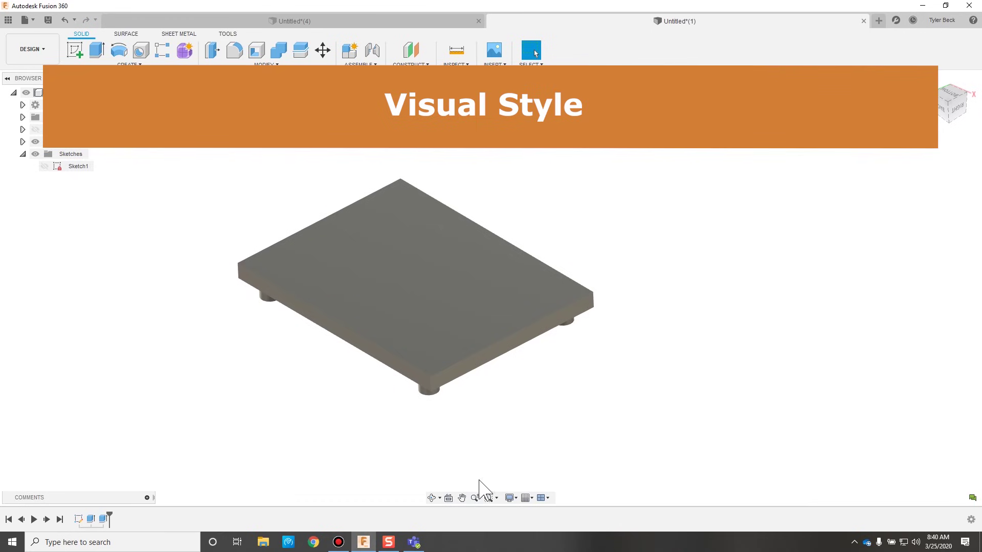
left_click(511, 498)
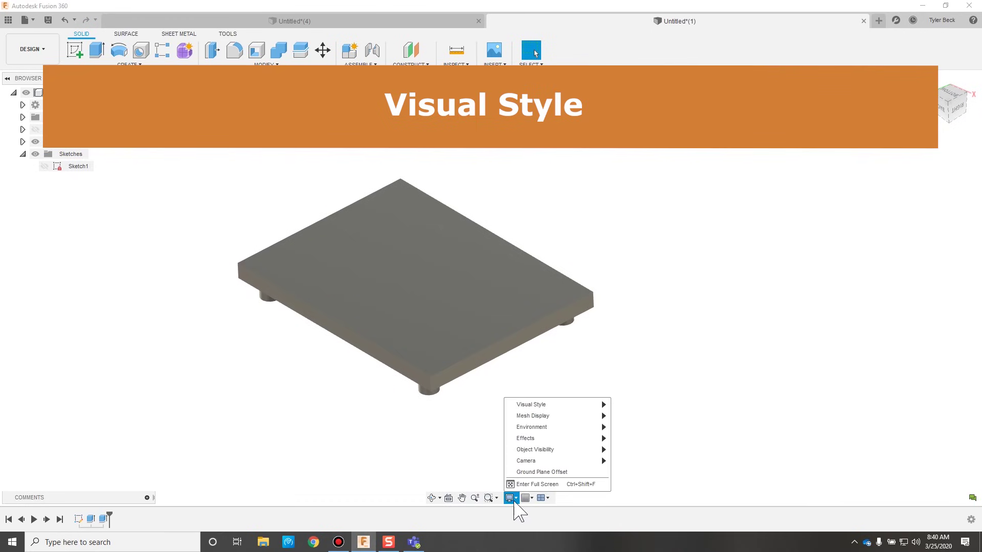
mouse_move(555, 405)
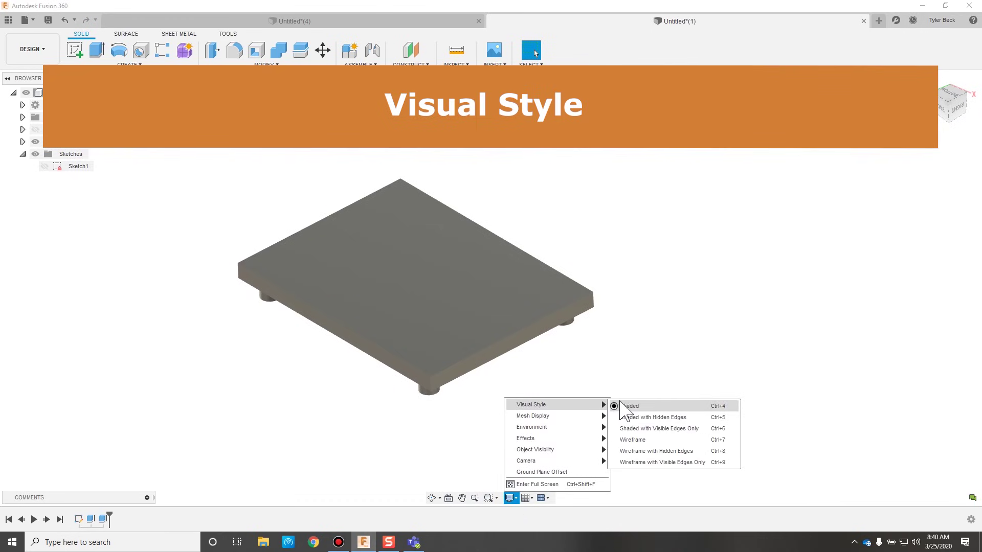
left_click(642, 429)
middle_click_drag(543, 443, 542, 417, "shift")
Switch the visual style to Shaded with Hidden Edges.
left_click(510, 498)
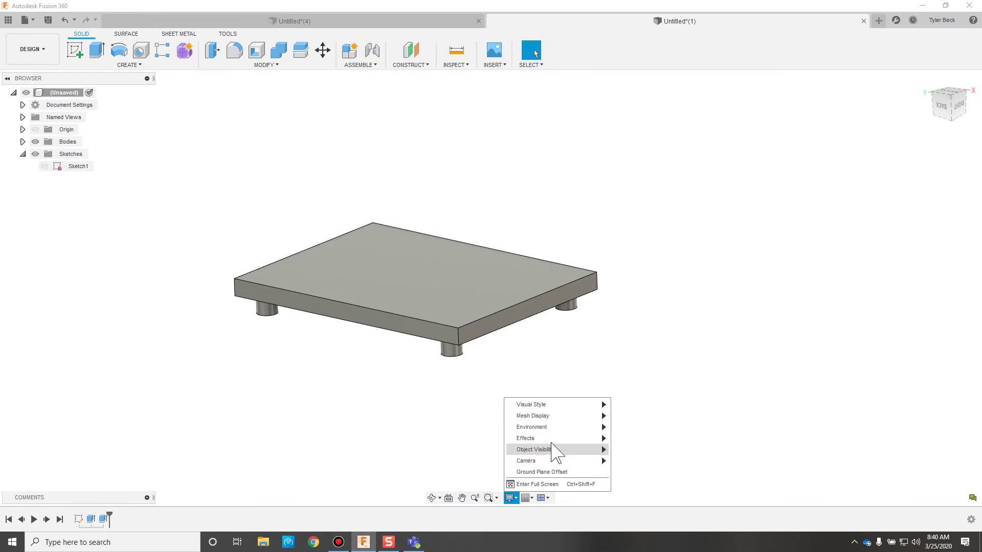
mouse_move(566, 405)
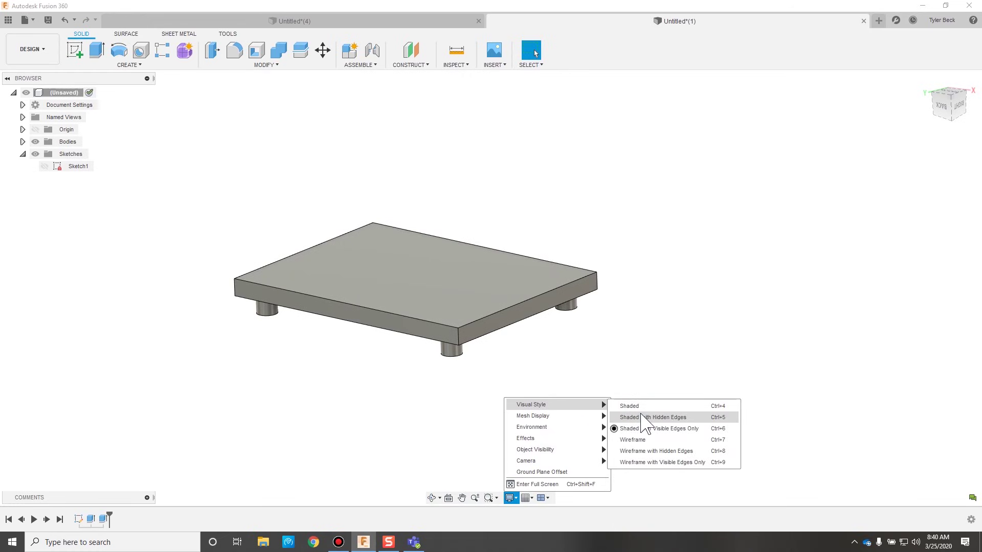
left_click(641, 415)
middle_click_drag(499, 407, 504, 434, "shift")
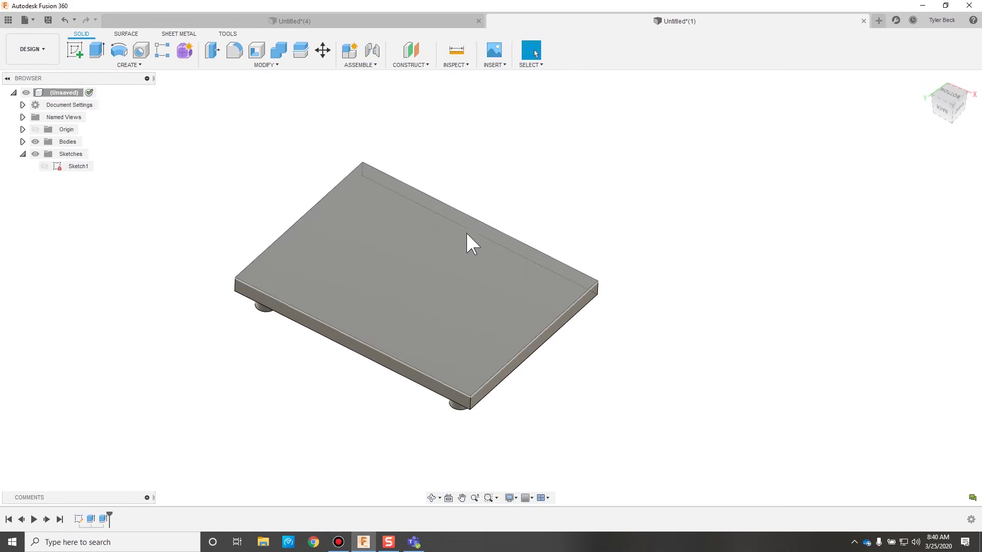
mouse_move(652, 357)
middle_mouse_down("shift")
mouse_move(634, 349)
mouse_move(631, 409)
middle_mouse_up("shift")
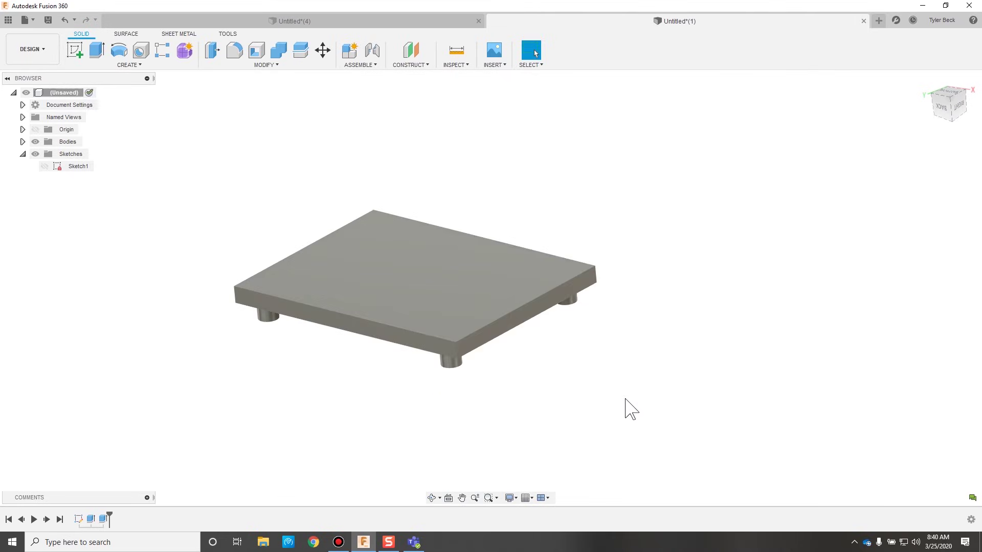
Apply the Glass - Window appearance from the library to the plate body.
key("a")
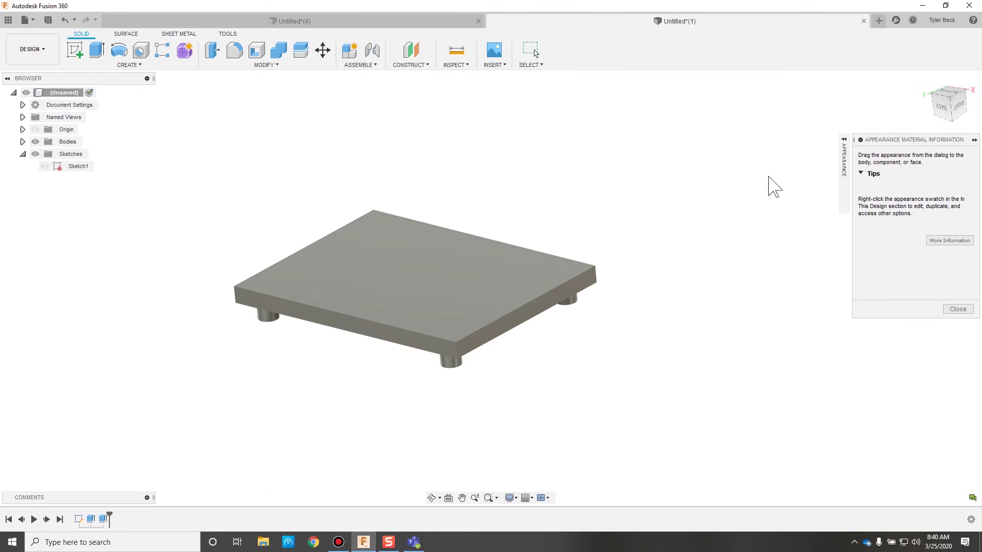
left_click(842, 139)
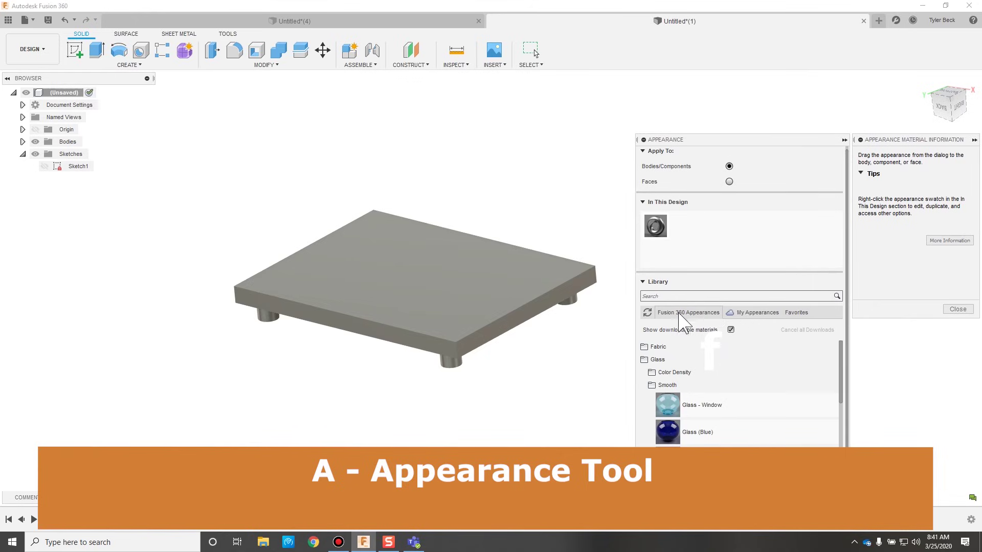
scroll(705, 397, "down", 2)
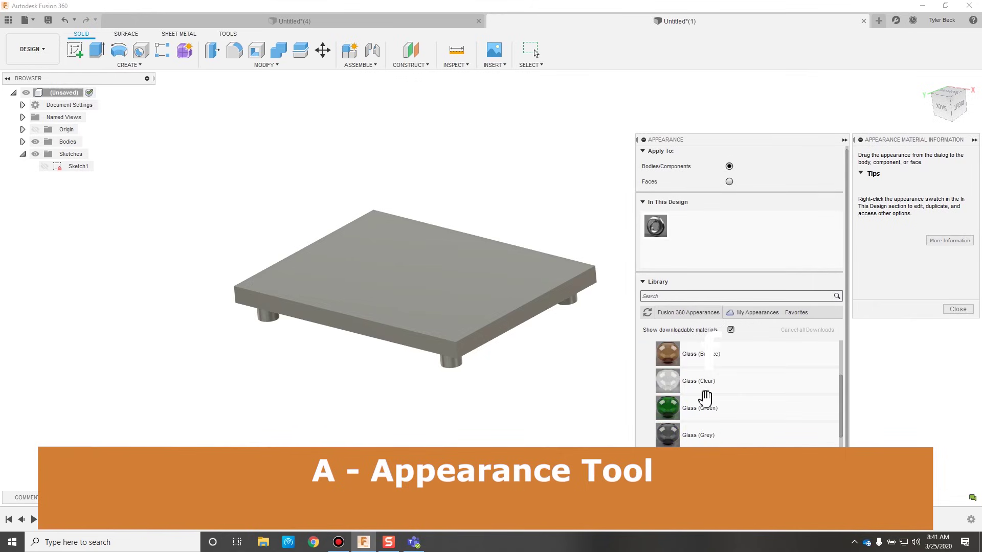
scroll(705, 397, "up", 2)
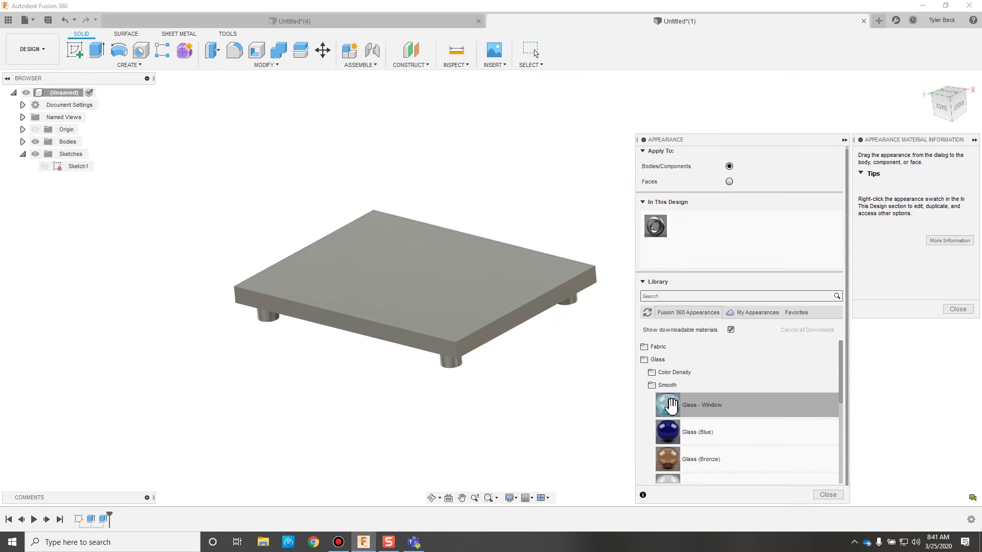
left_click_drag(671, 405, 508, 309)
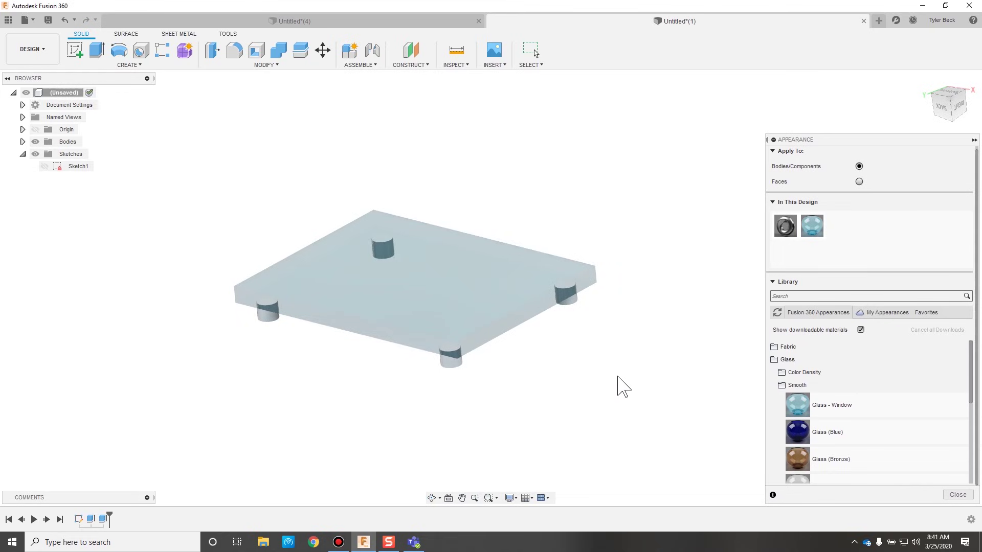
middle_click_drag(591, 405, 609, 430, "shift")
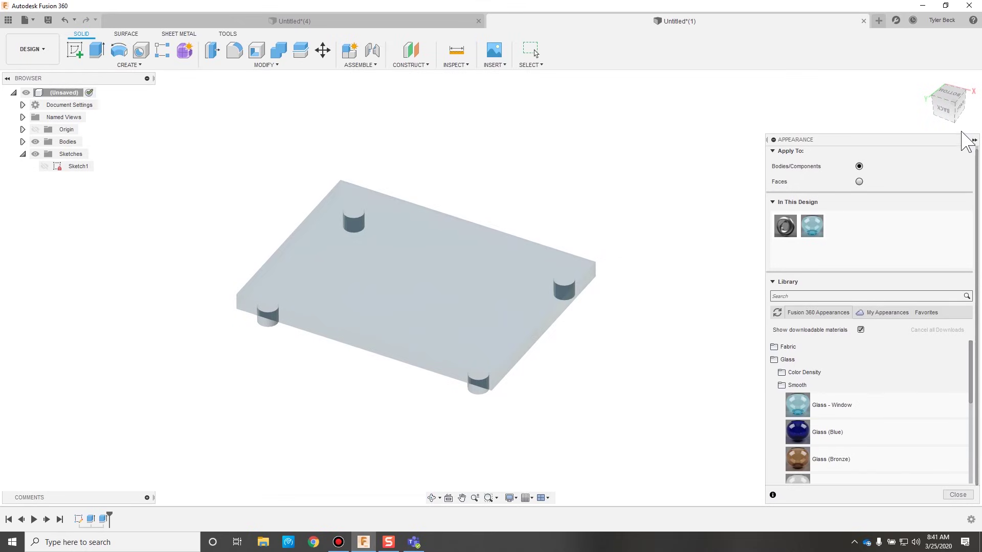